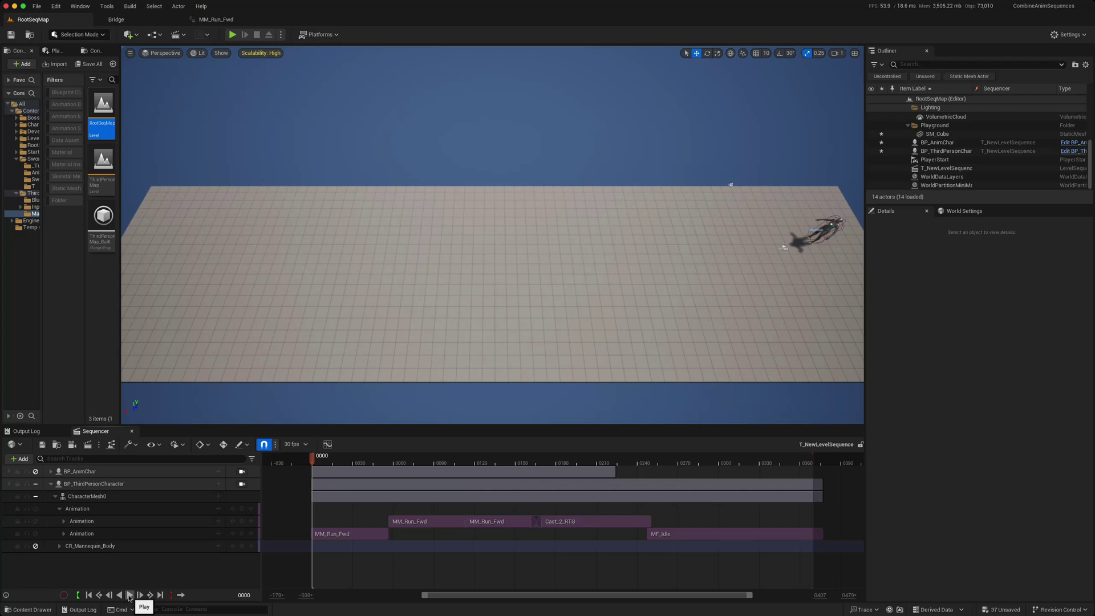
Step: Play the existing sequence, pause and resume it, and stop near frame 0323
click(130, 595)
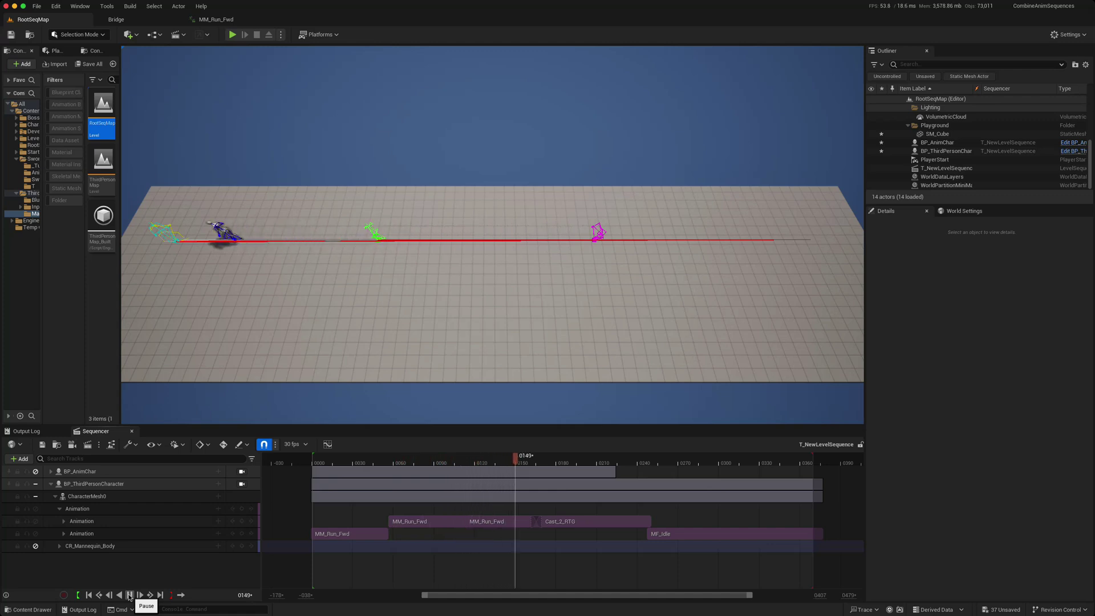
click(130, 595)
click(129, 595)
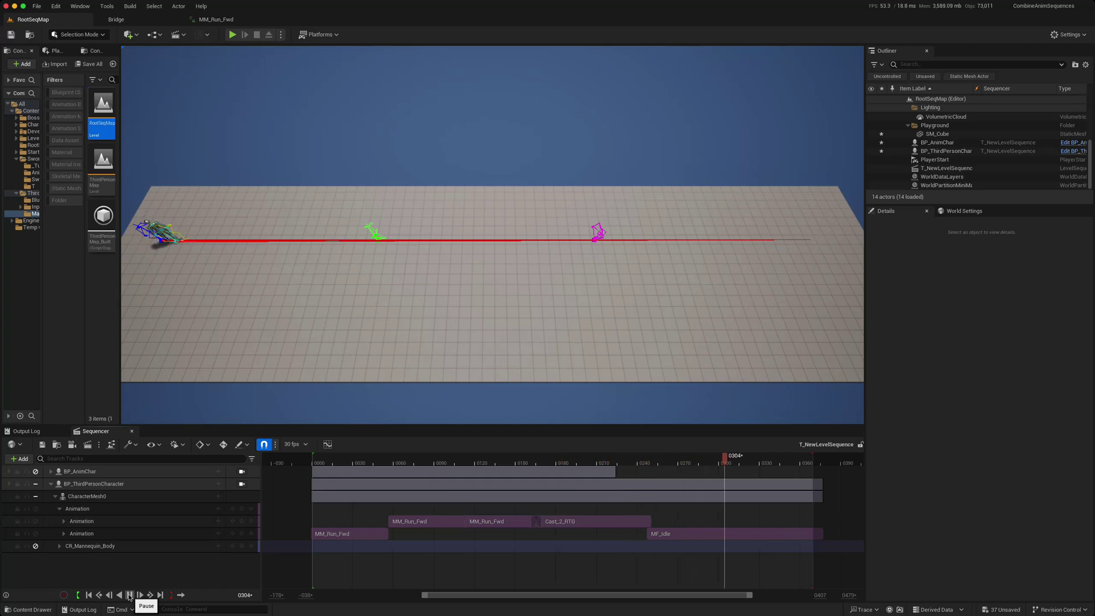
click(130, 594)
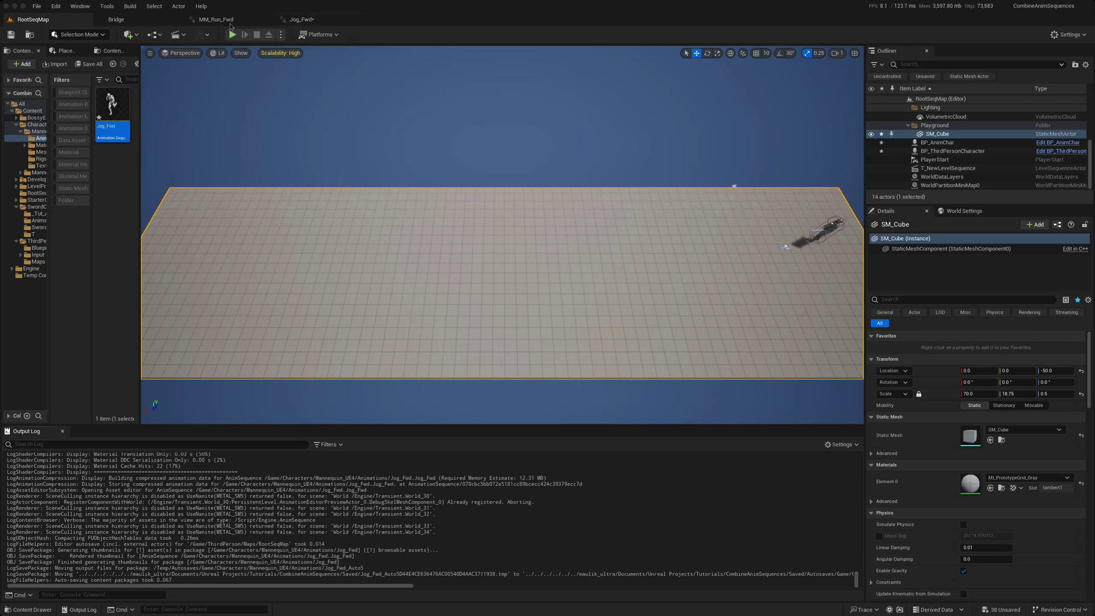
Step: Bring up the MM_Run_Fwd animation and adjust the viewport's character display options
click(231, 24)
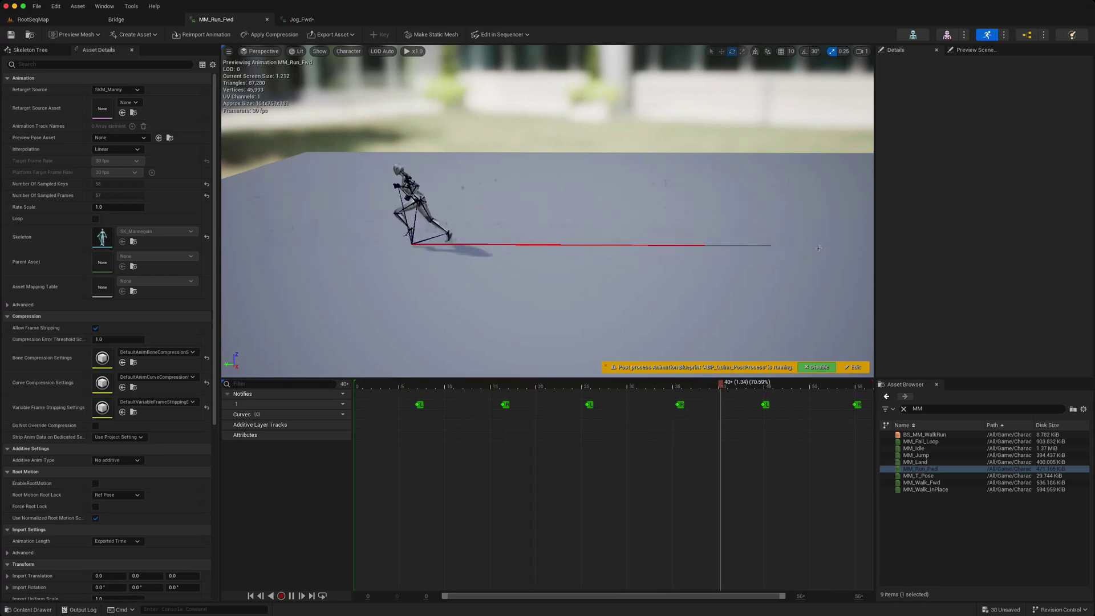
click(319, 52)
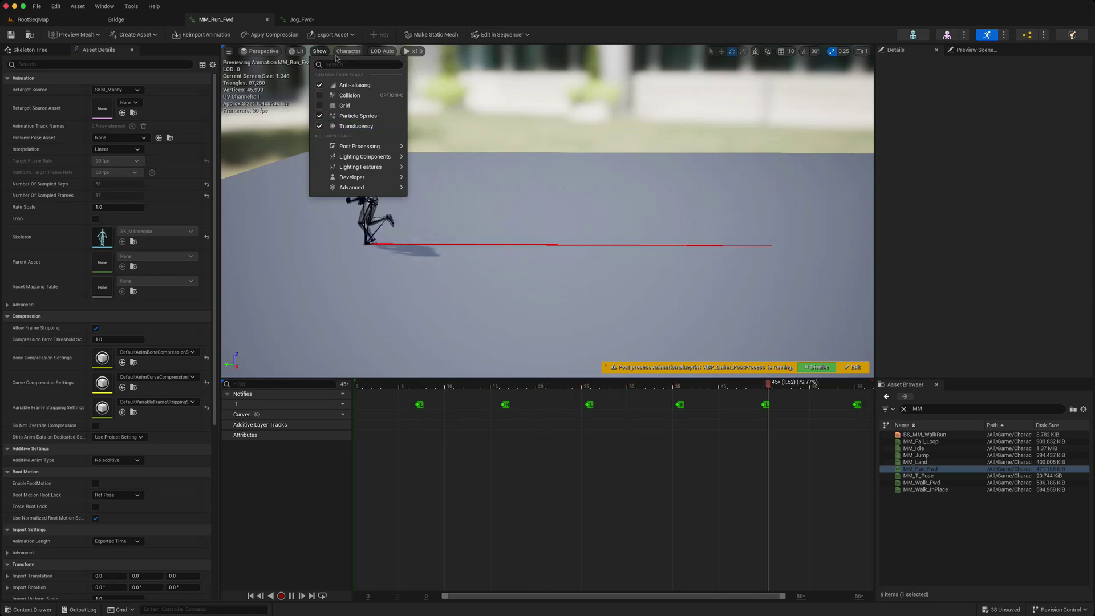
click(344, 51)
mouse_move(353, 93)
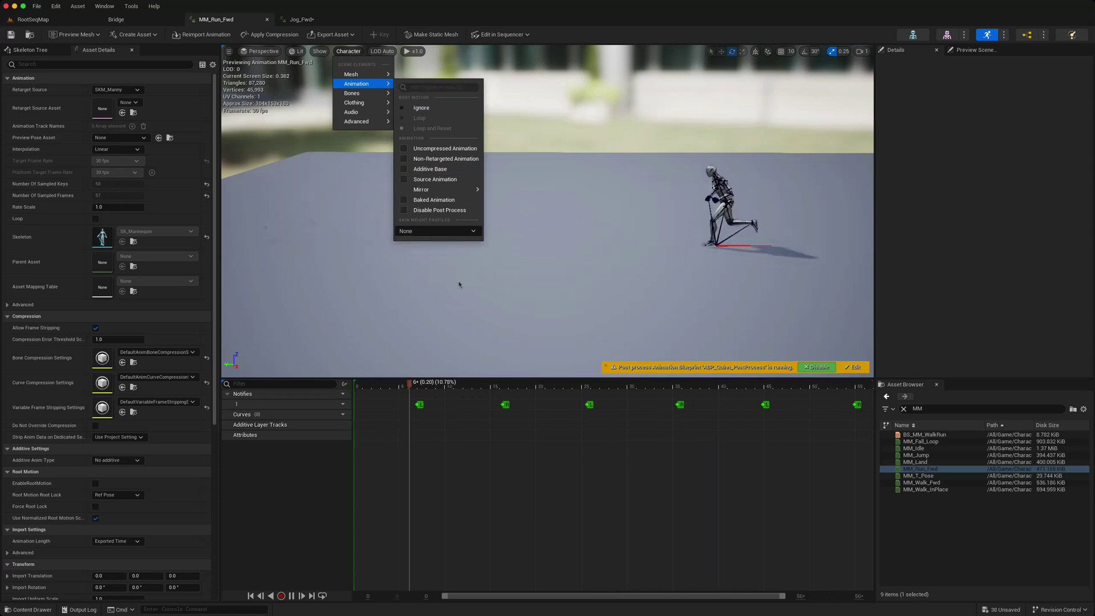
click(359, 235)
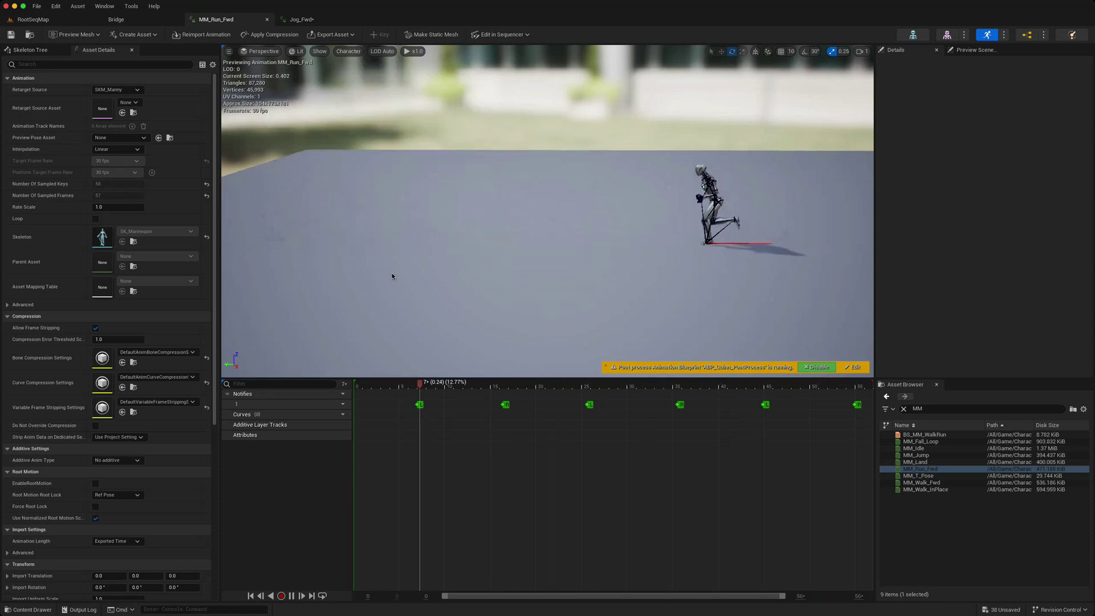
Step: Toggle EnableRootMotion and Force Root Lock on and off, then bring up Jog_Fwd
click(95, 483)
click(96, 506)
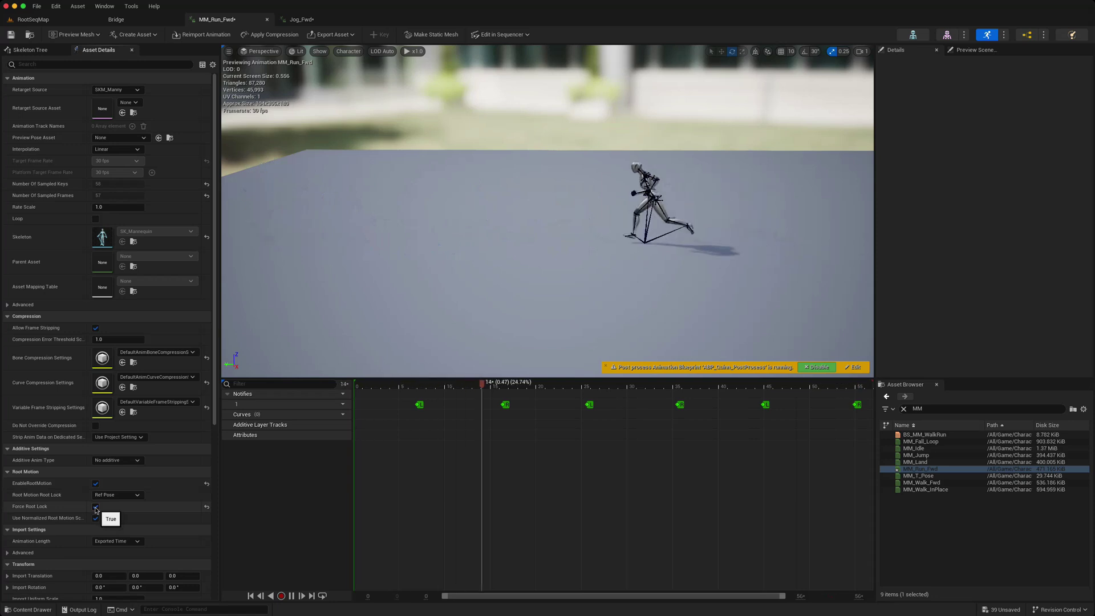
click(95, 506)
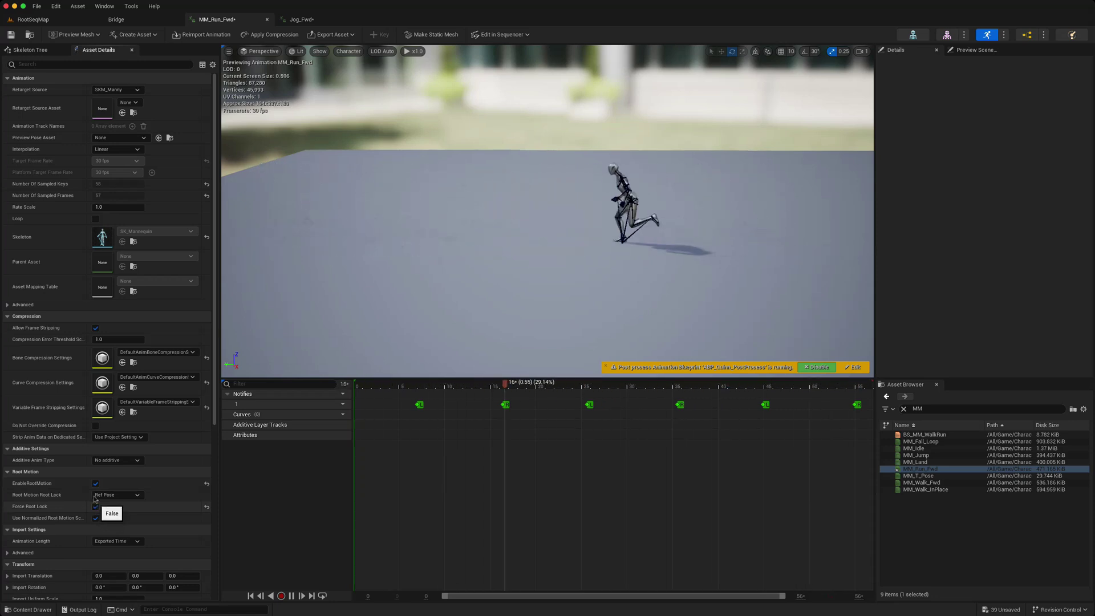
click(95, 483)
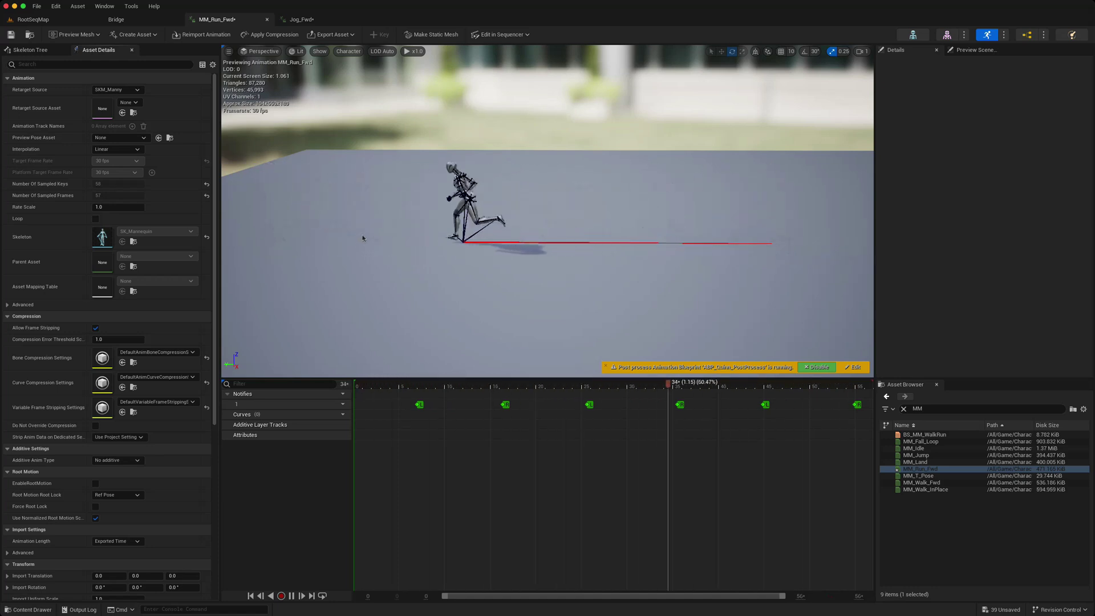
click(302, 20)
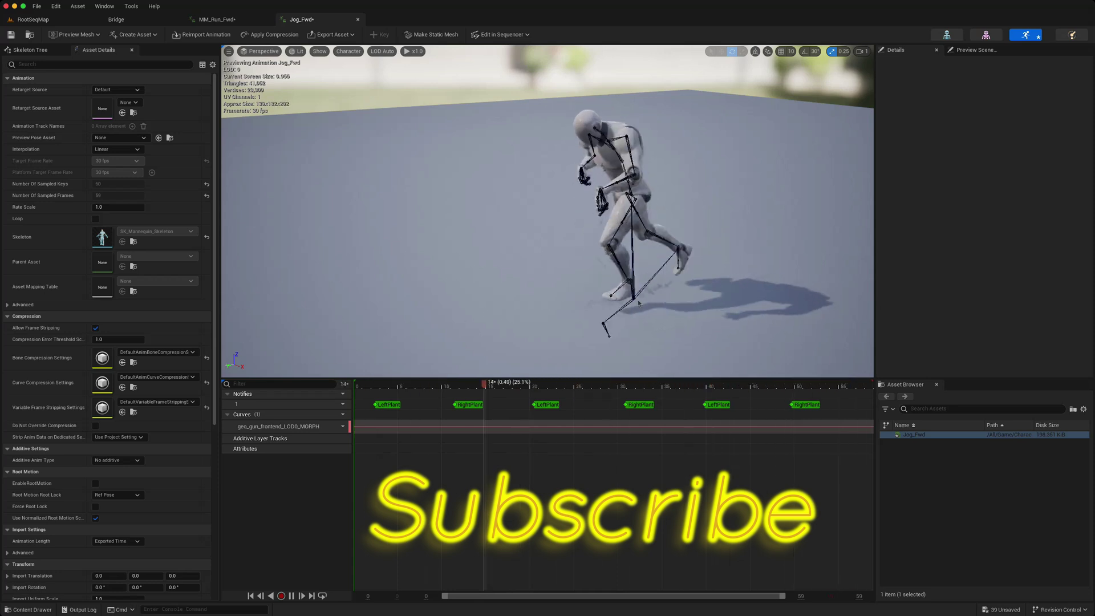
Step: Look over MM_Run_Fwd and Jog_Fwd again, then return to the RootSeqMap level editor
click(222, 19)
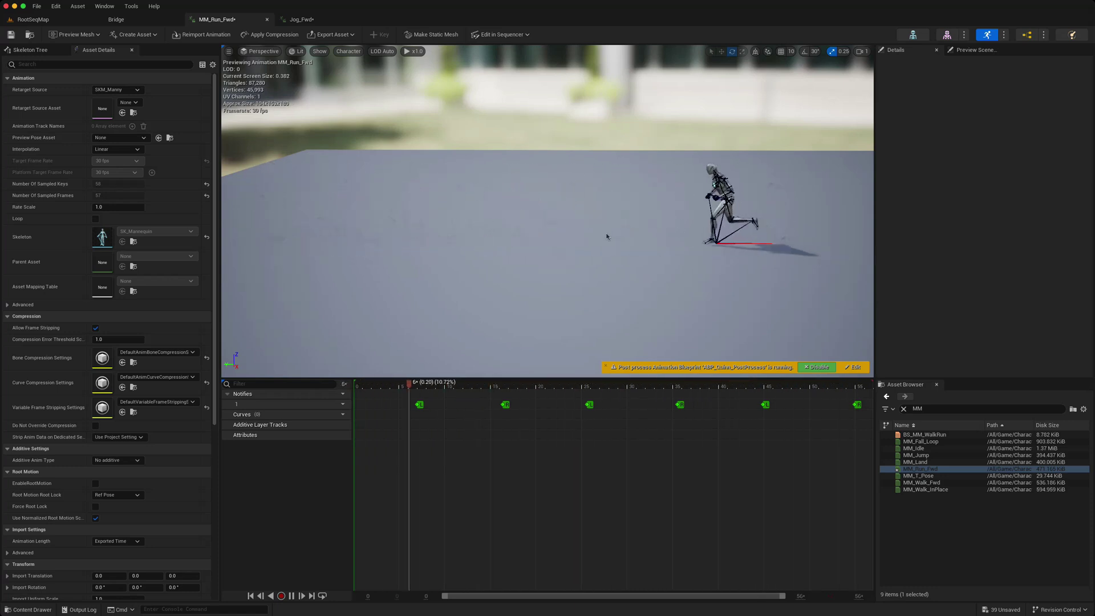
click(301, 19)
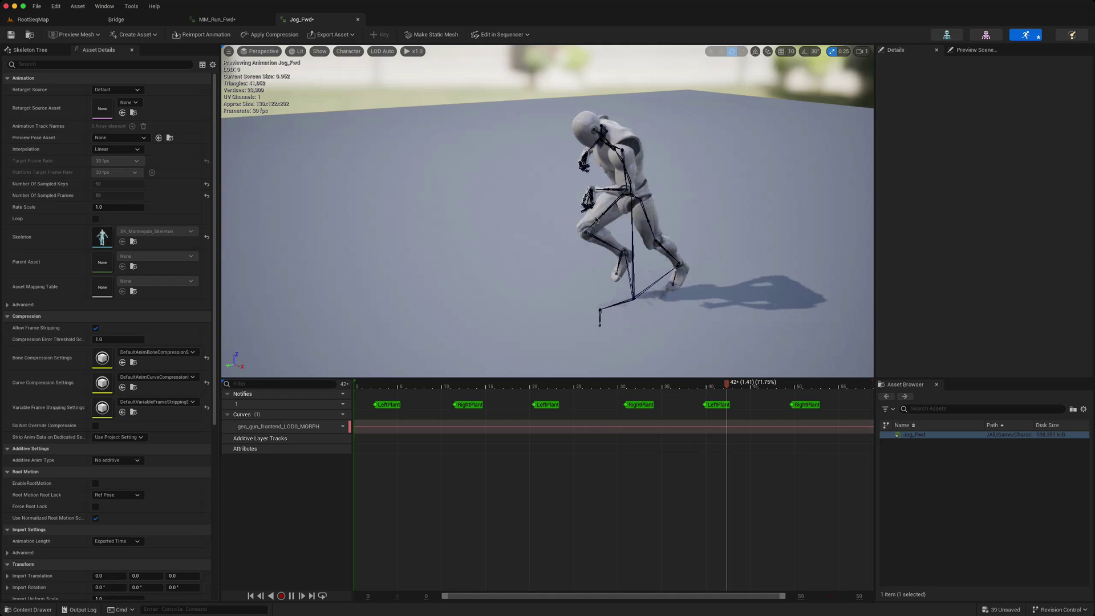
click(33, 19)
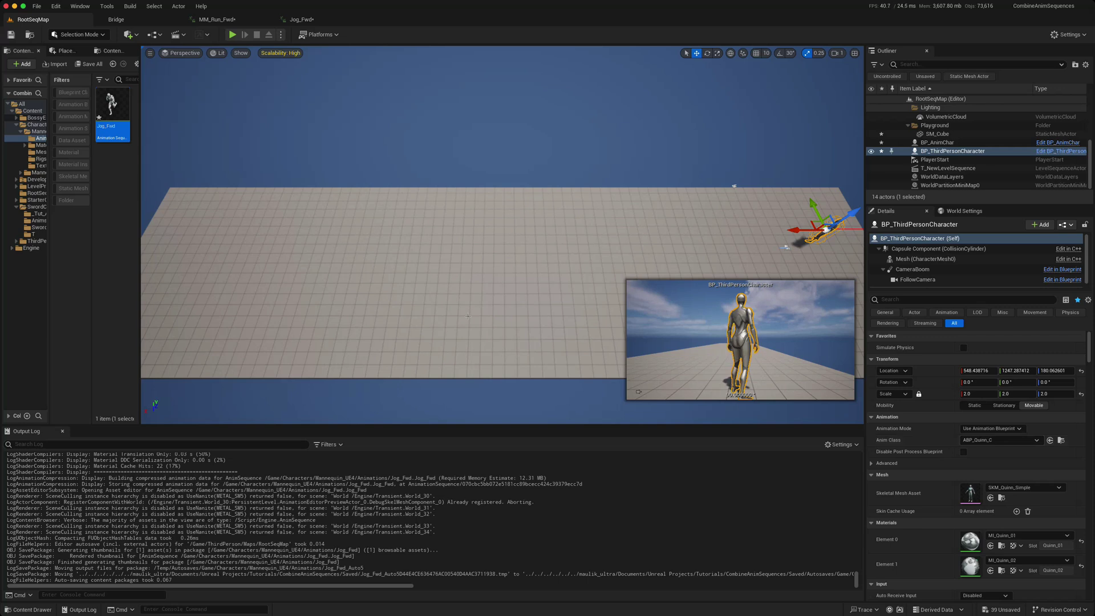
Step: Add a level sequence from Cinematics in the Content folder and save it as LS_RootMotion
click(33, 110)
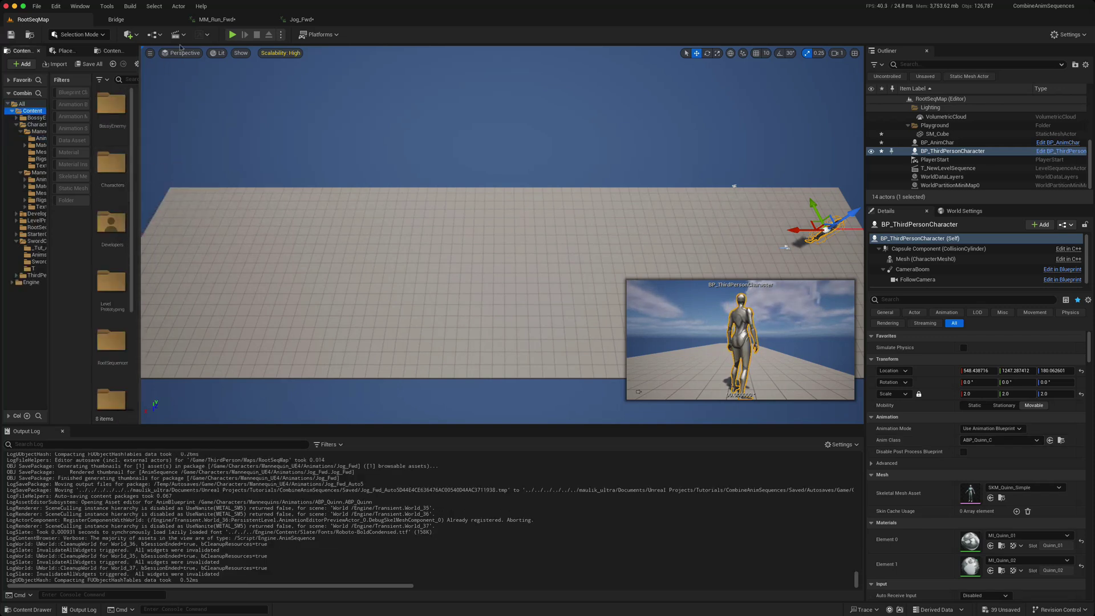
click(183, 36)
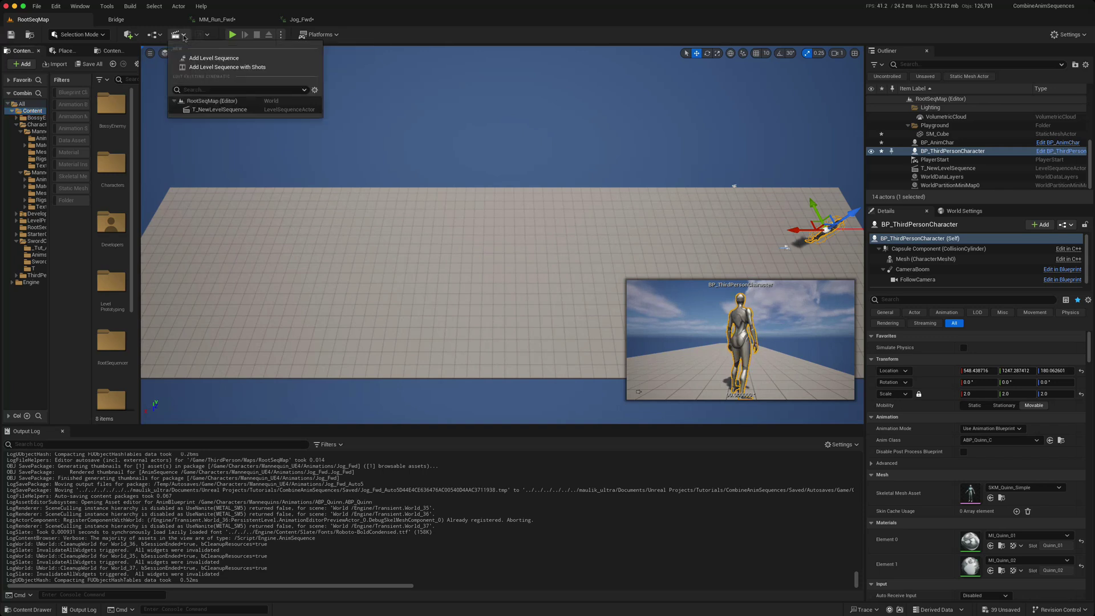
click(201, 59)
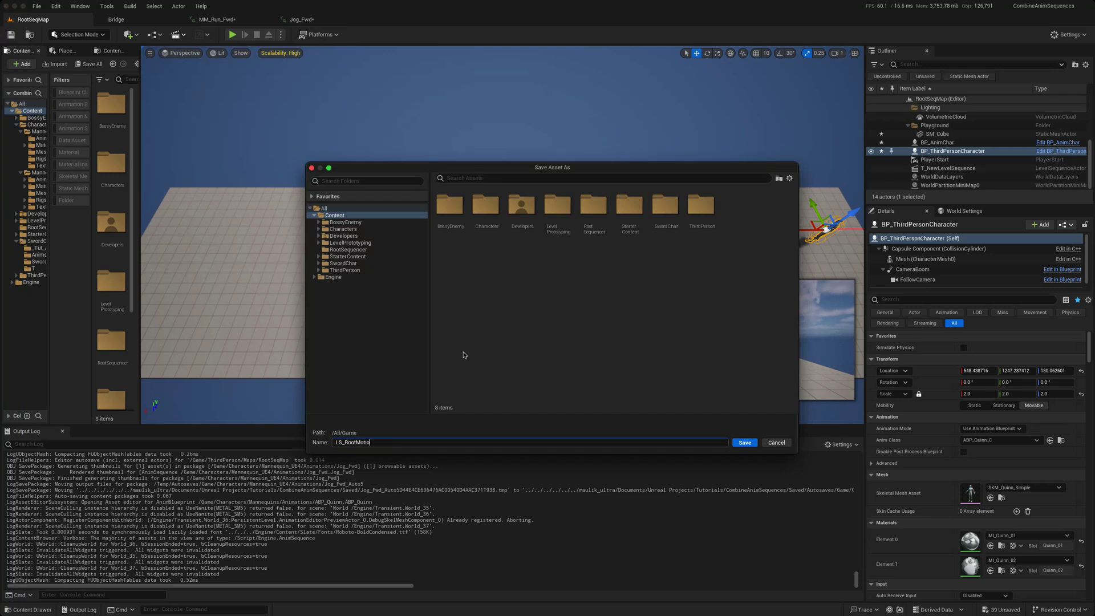
click(741, 442)
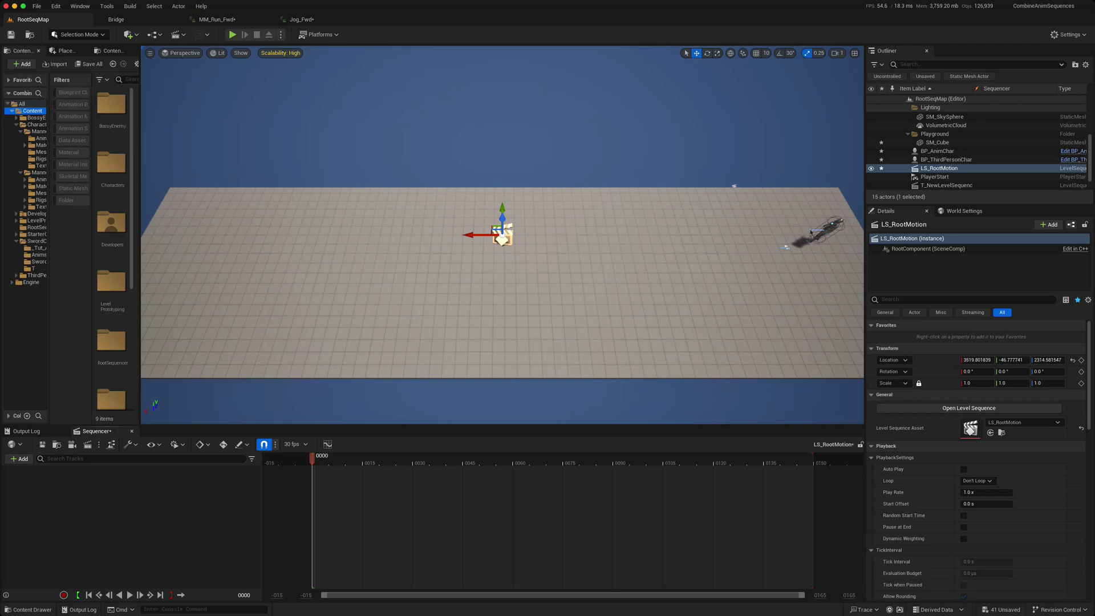
Step: Add BP_ThirdPersonCharacter to LS_RootMotion and deactivate its CR_Mannequin_Body control rig track
click(21, 459)
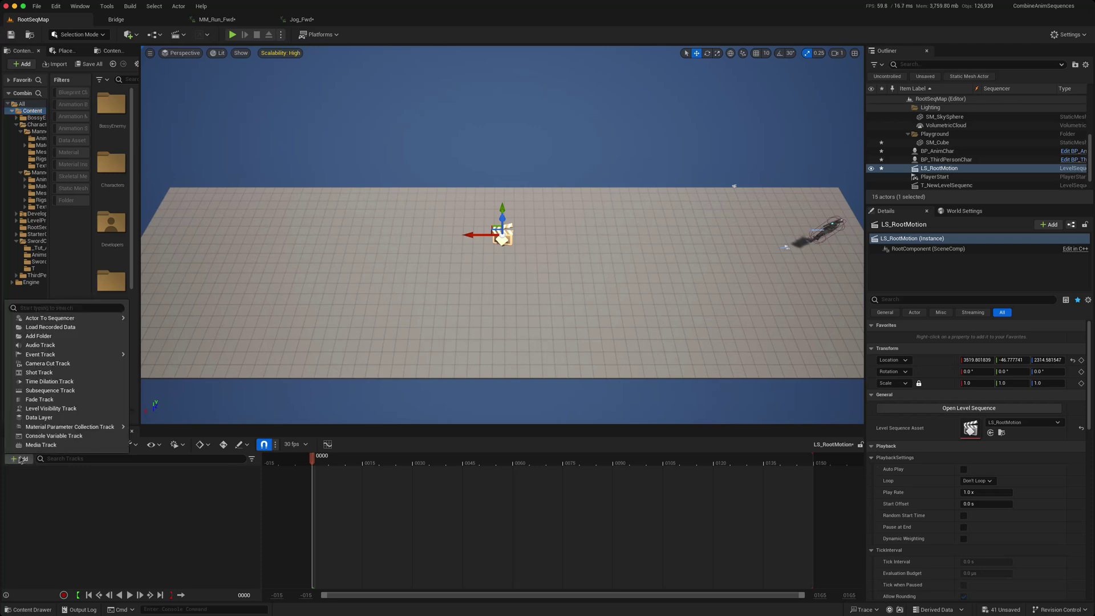
mouse_move(86, 318)
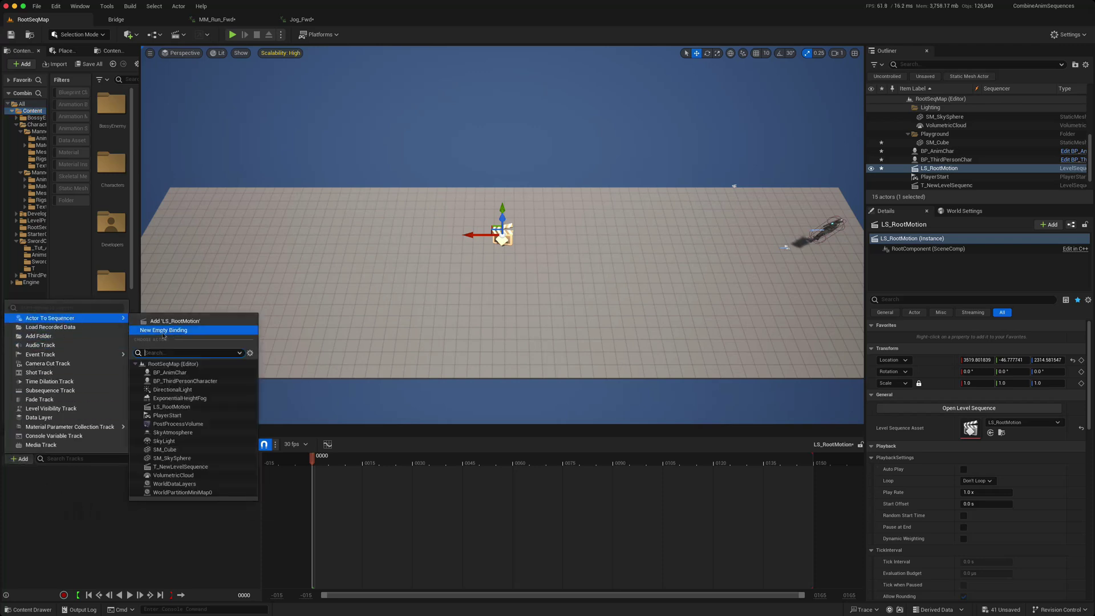
click(183, 381)
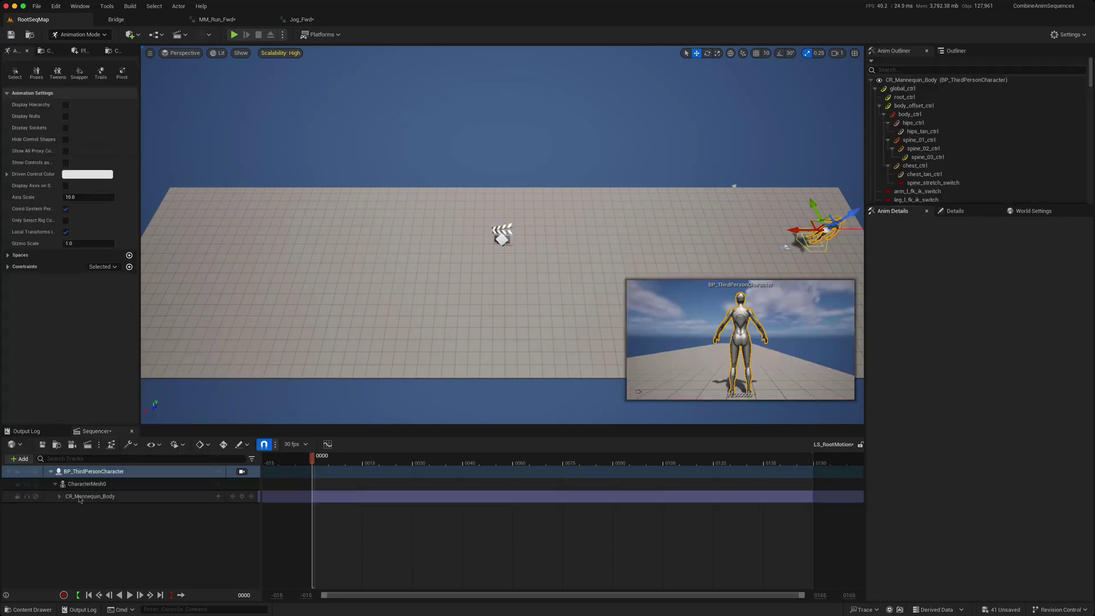
click(80, 497)
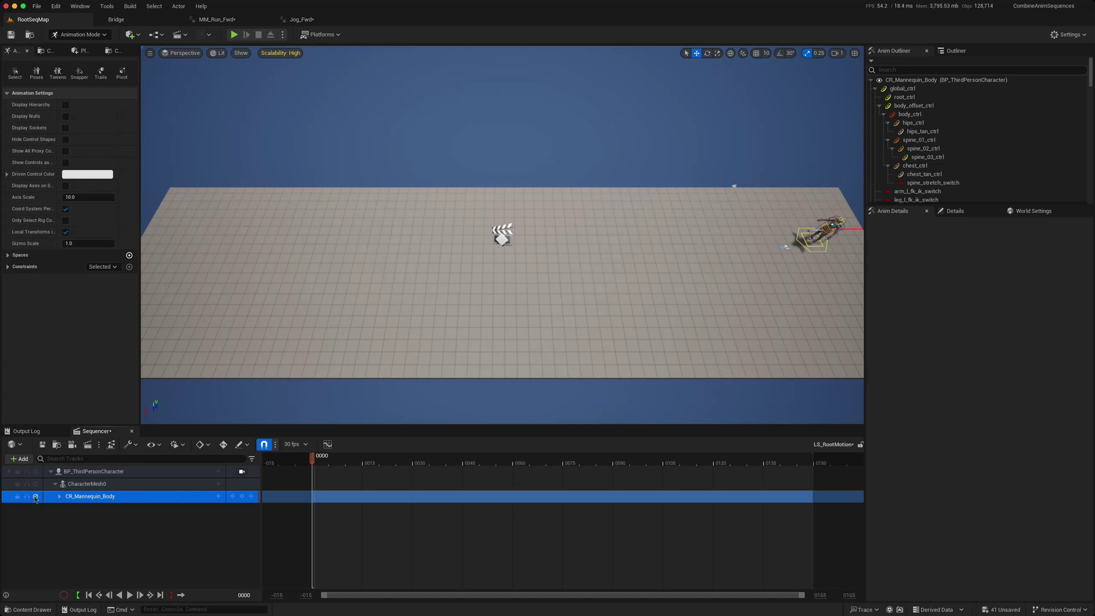
click(36, 497)
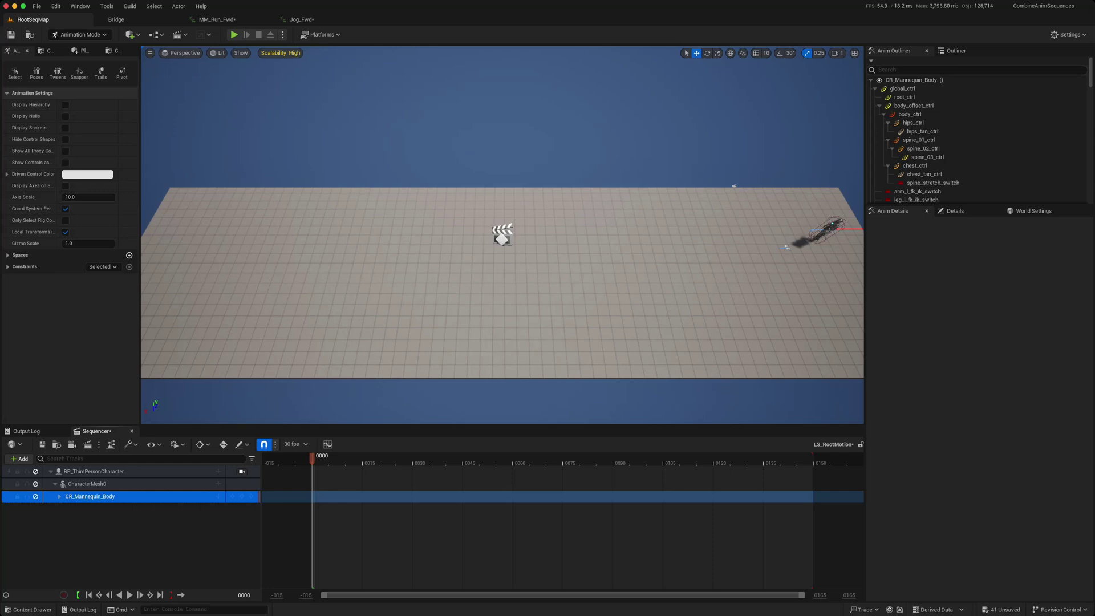
Step: Add an MM_Run_Fwd clip found by searching 'mm ru', preview it to frame 37, and begin another clip
click(218, 473)
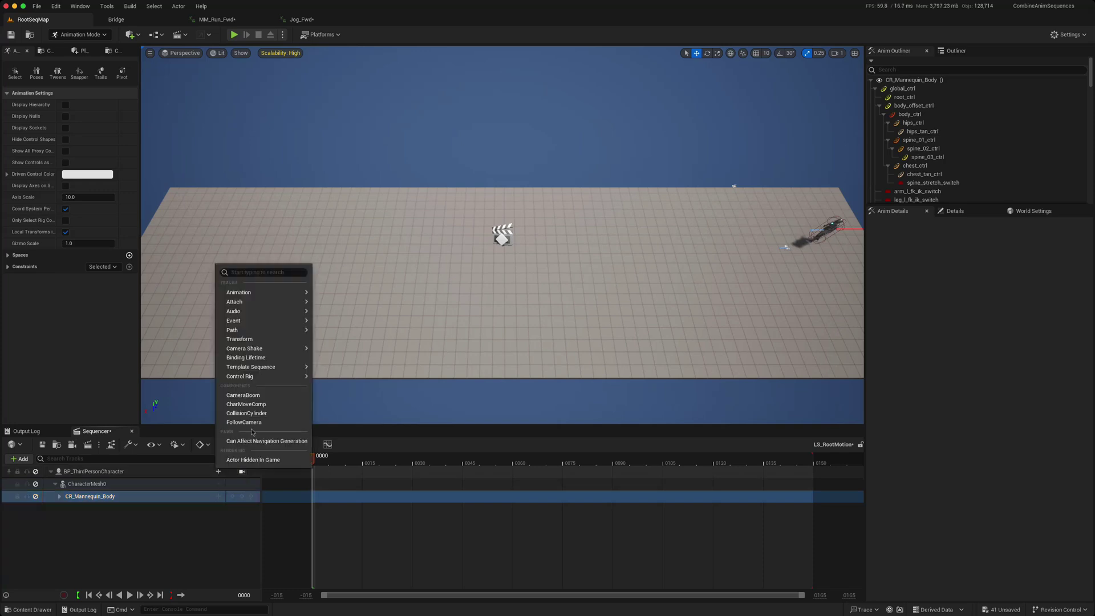
mouse_move(284, 295)
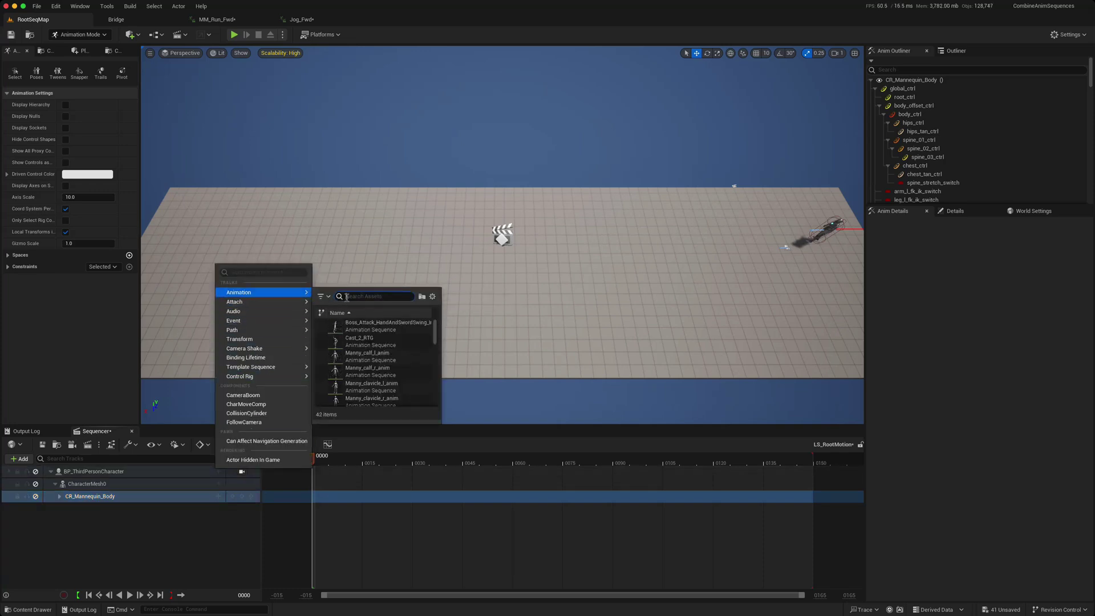
text(mm_)
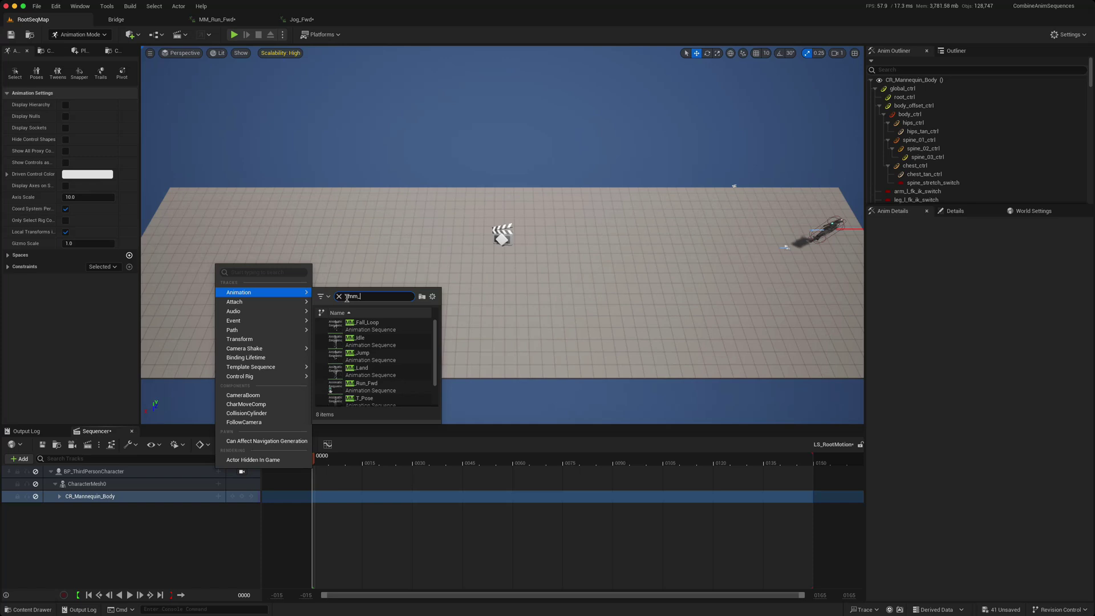
text(ru)
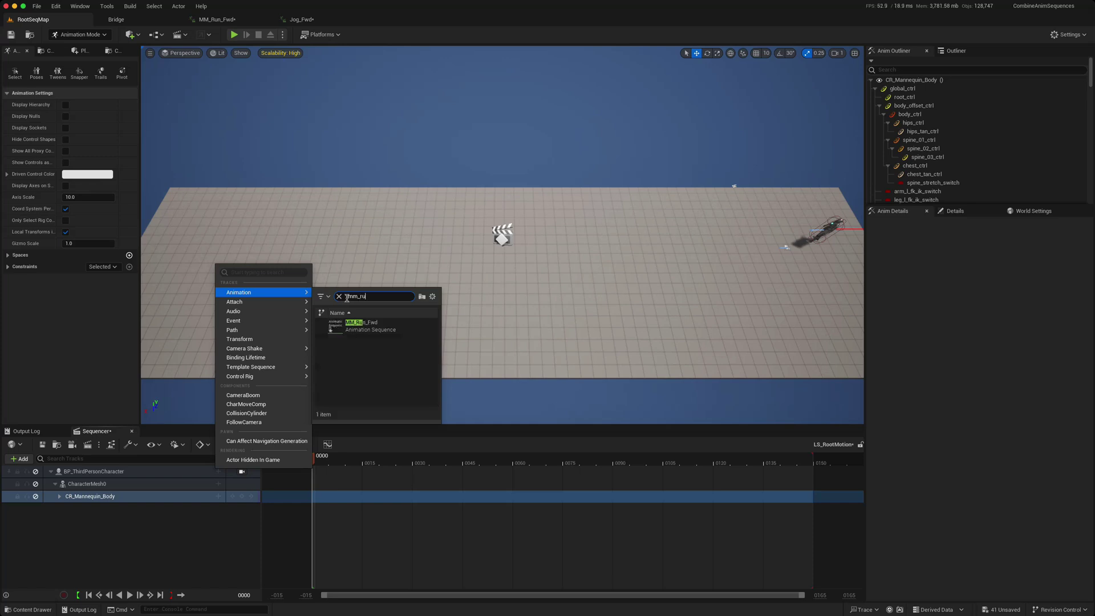
mouse_move(334, 327)
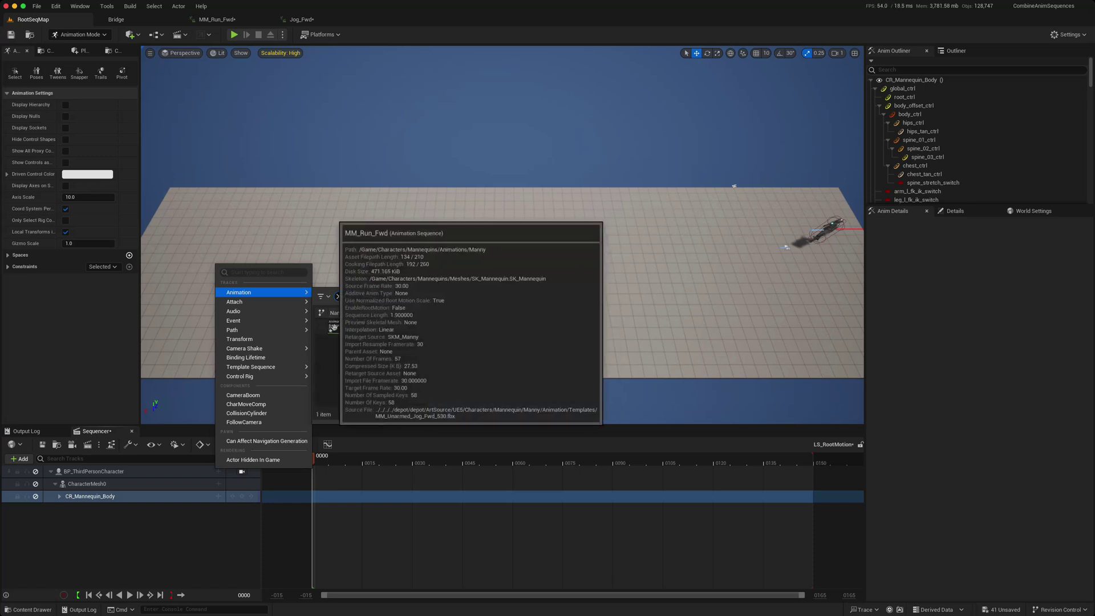
click(336, 326)
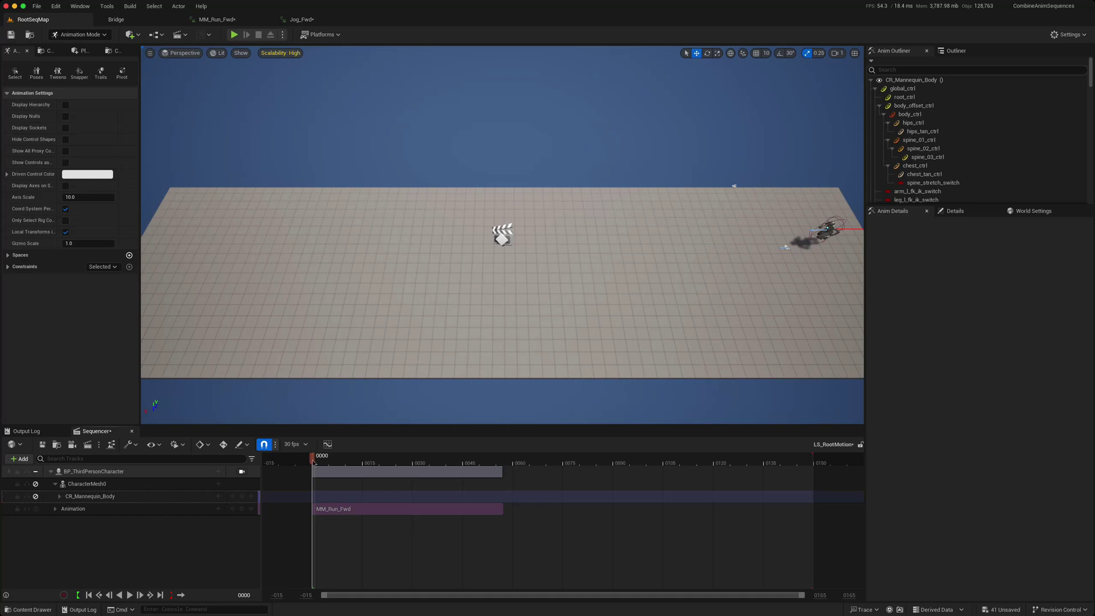
drag(313, 461, 505, 469)
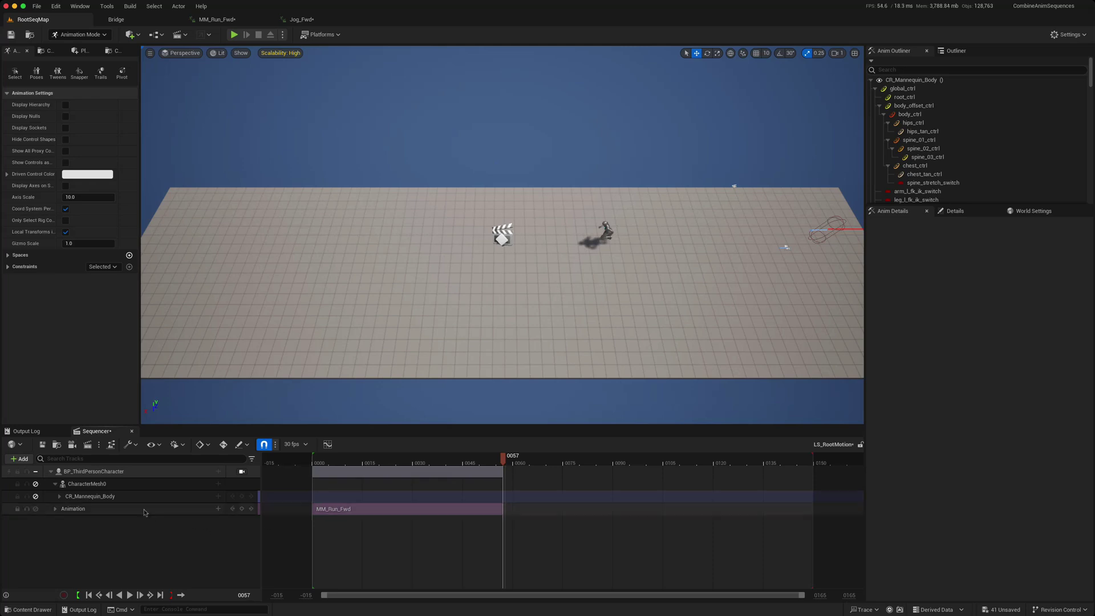
click(219, 508)
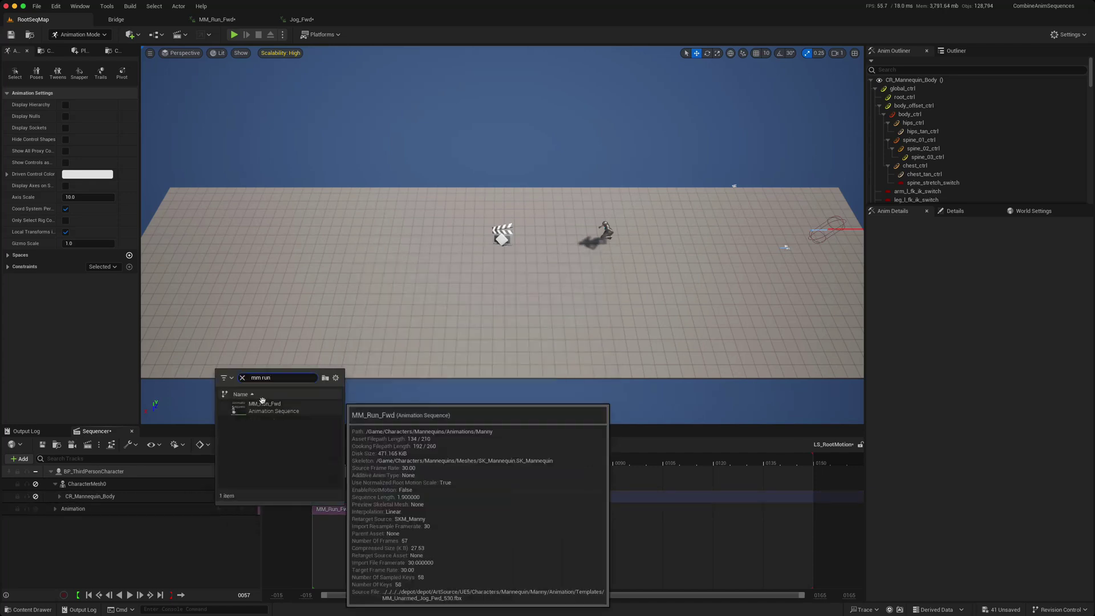
Step: Add the second MM_Run_Fwd clip at frame 57 and enable Show Skeleton on both run clips
click(264, 404)
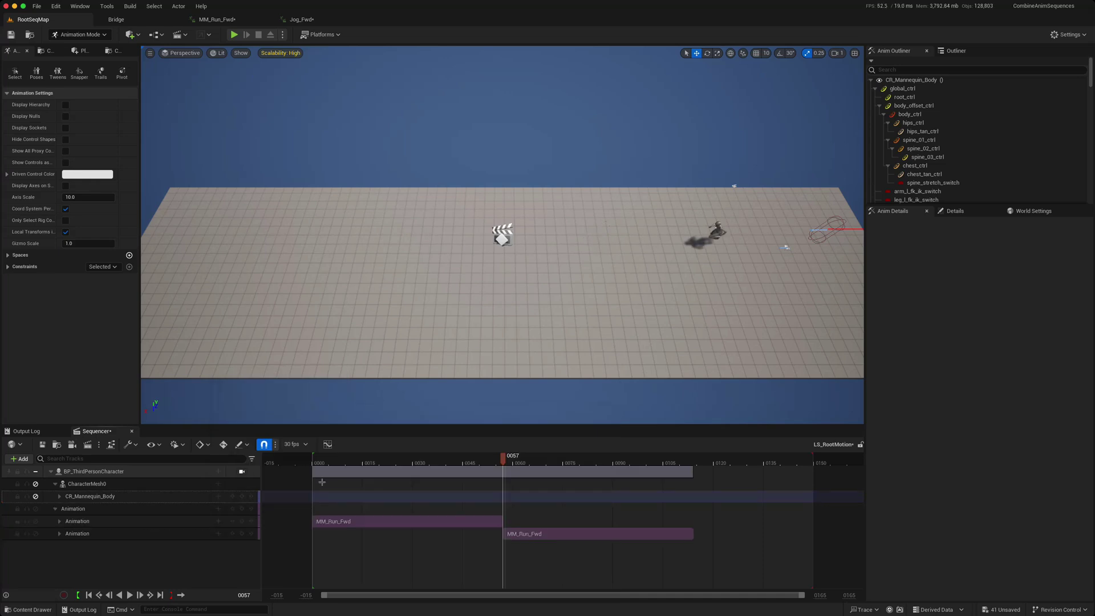
mouse_move(503, 460)
mouse_down()
mouse_move(463, 460)
mouse_move(526, 464)
mouse_move(335, 466)
mouse_move(517, 465)
mouse_move(493, 466)
mouse_up()
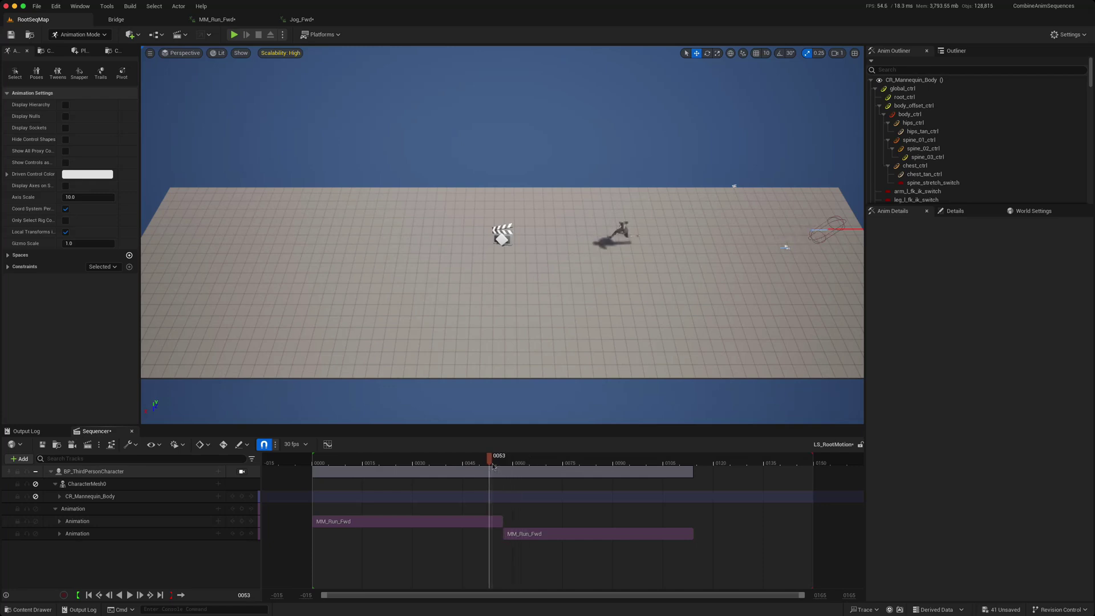
right_click(437, 522)
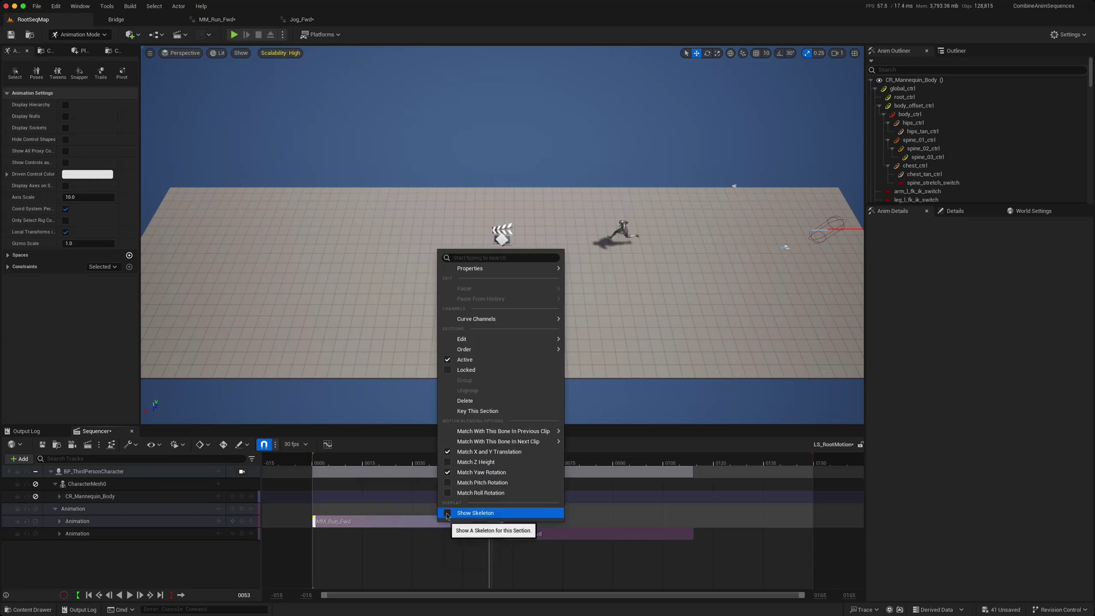
click(448, 513)
click(573, 534)
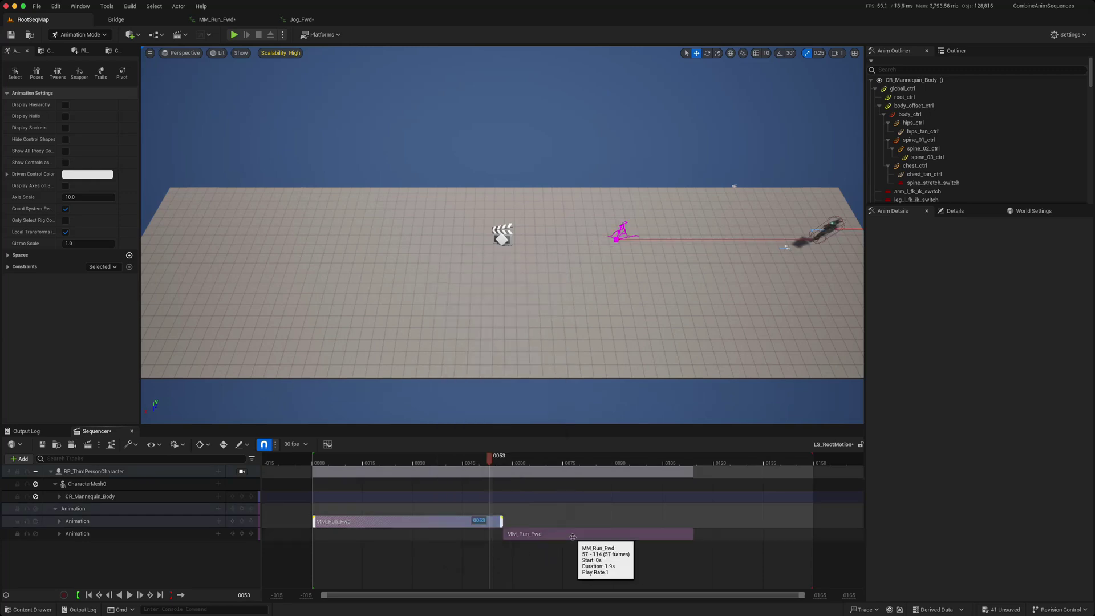
right_click(572, 535)
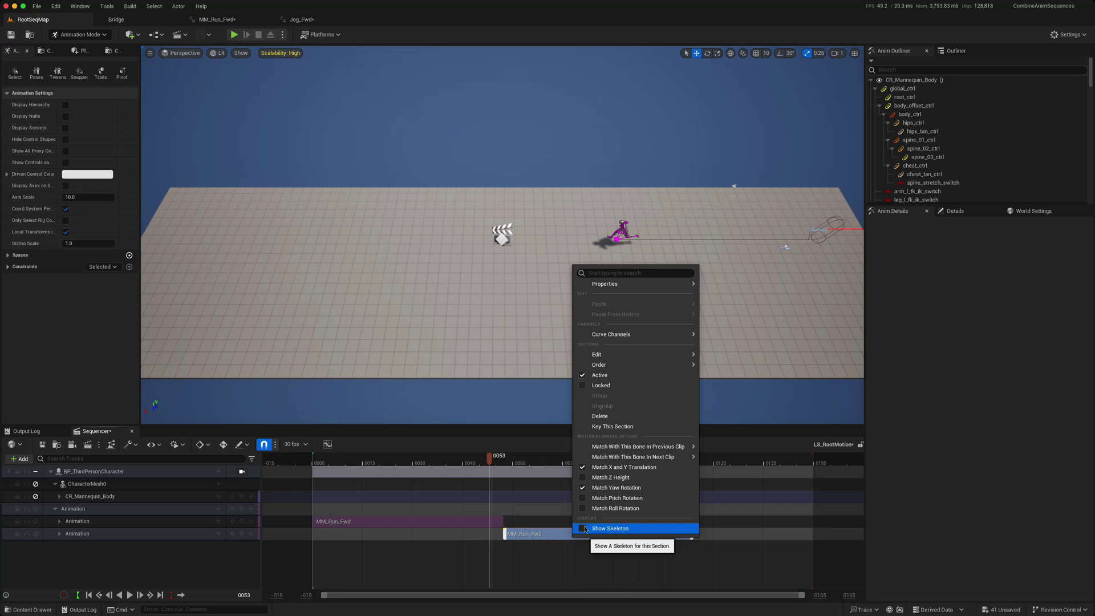
click(585, 529)
Step: Rewind to frame 0, reframe the viewport on both characters, and preview the run start
click(492, 463)
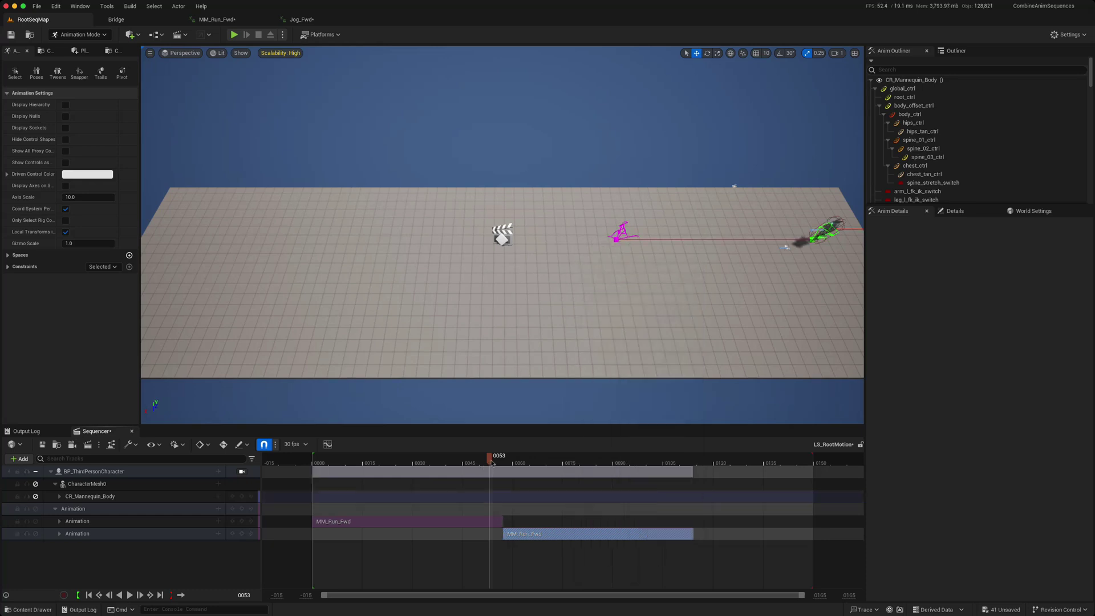
drag(492, 463, 314, 478)
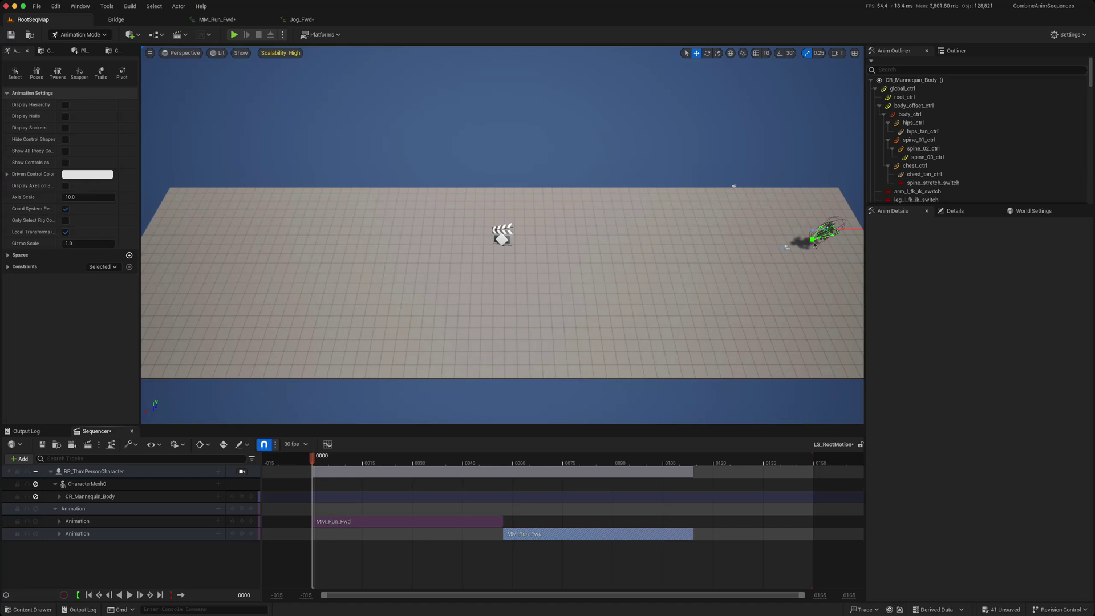
right_drag(819, 289, 743, 310)
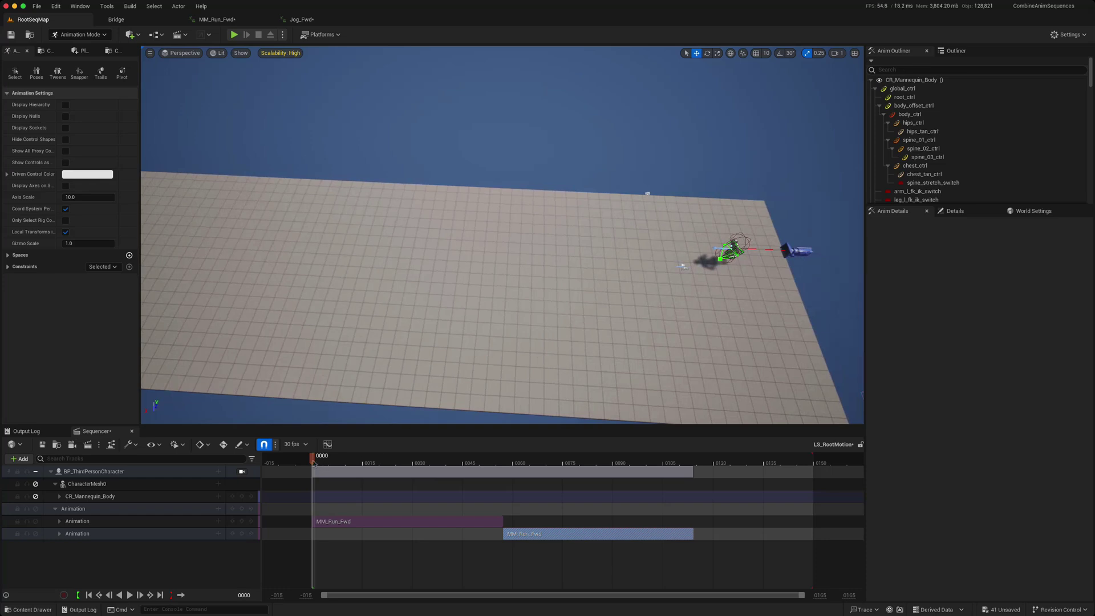
drag(314, 463, 482, 462)
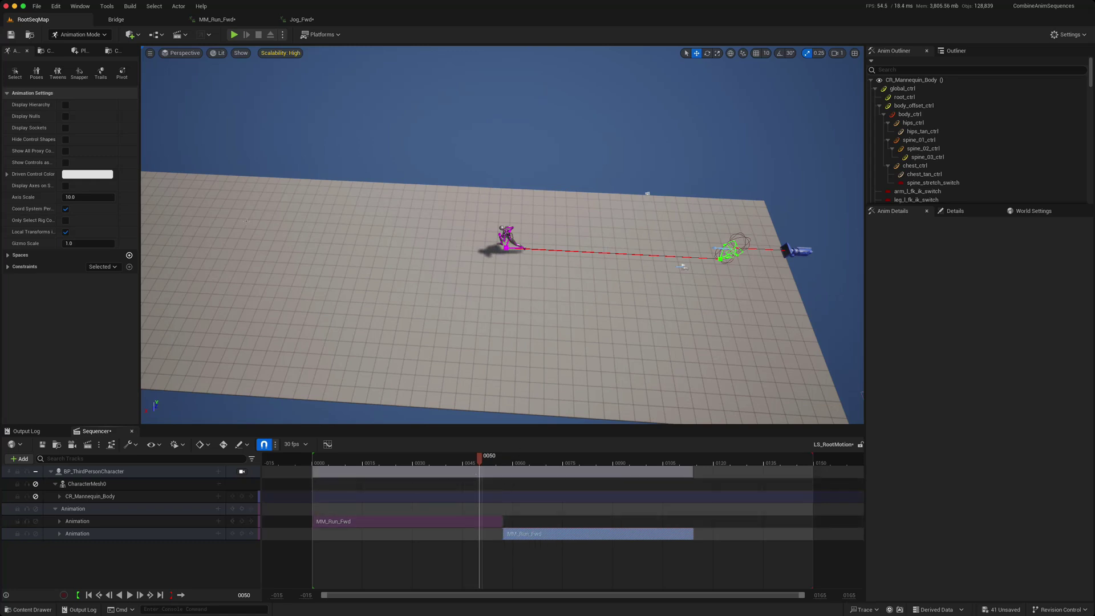
Step: Match the second clip to the previous clip's foot_l bone and check the transition
right_click(512, 533)
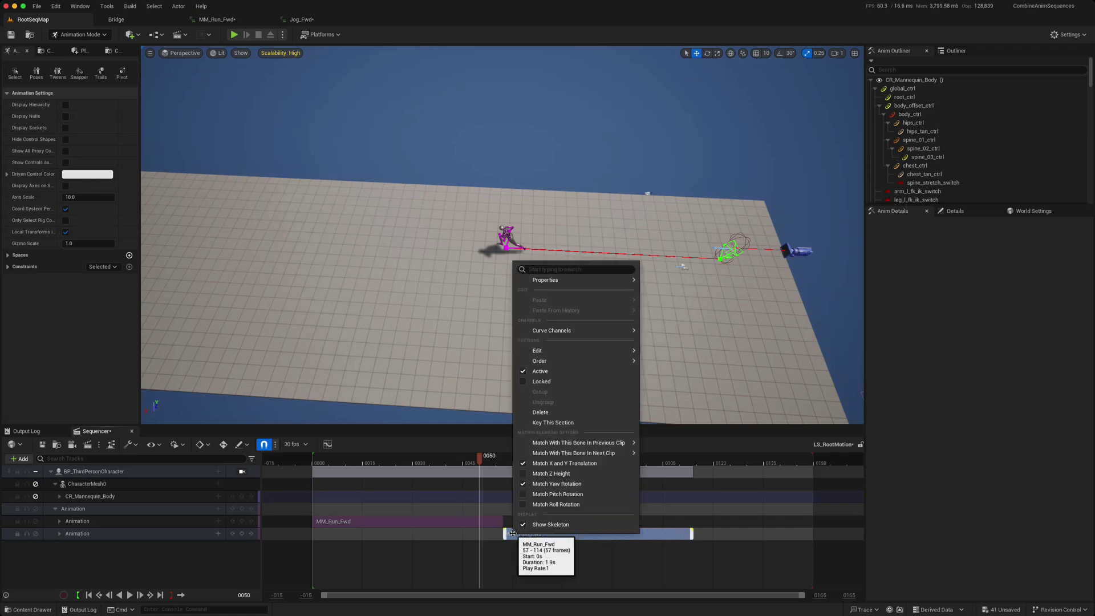
mouse_move(577, 444)
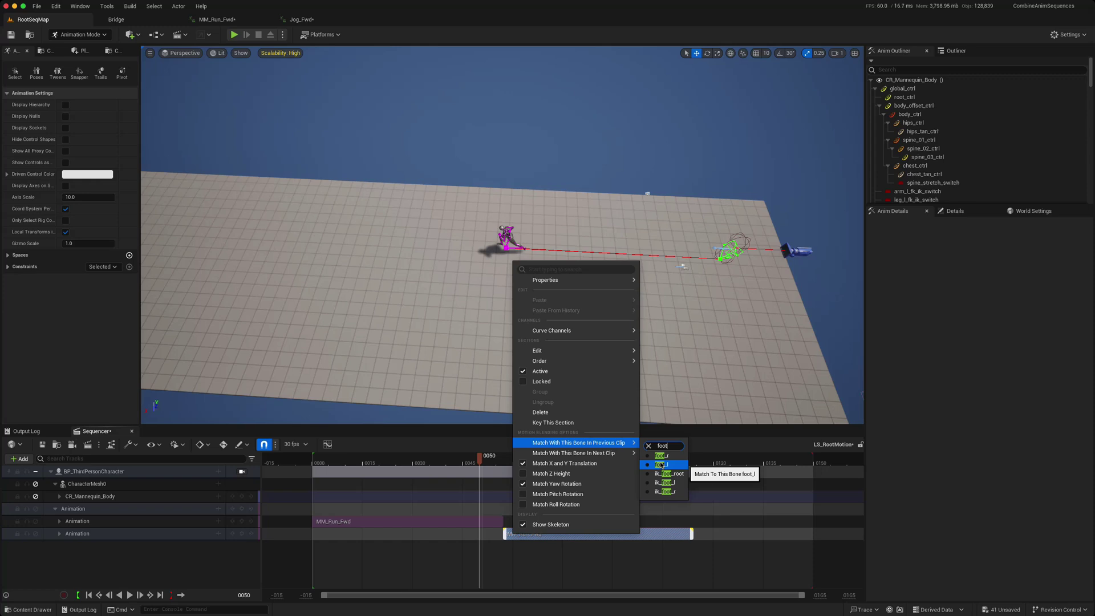
click(661, 464)
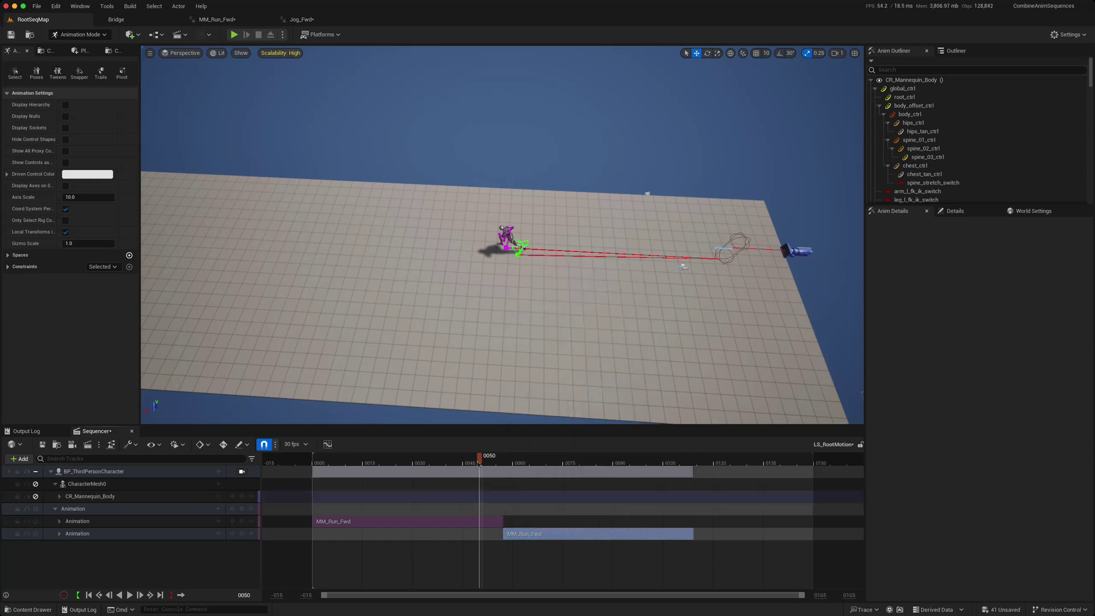
mouse_move(500, 464)
mouse_down()
mouse_move(611, 459)
mouse_move(464, 463)
mouse_move(599, 468)
mouse_move(499, 463)
mouse_up()
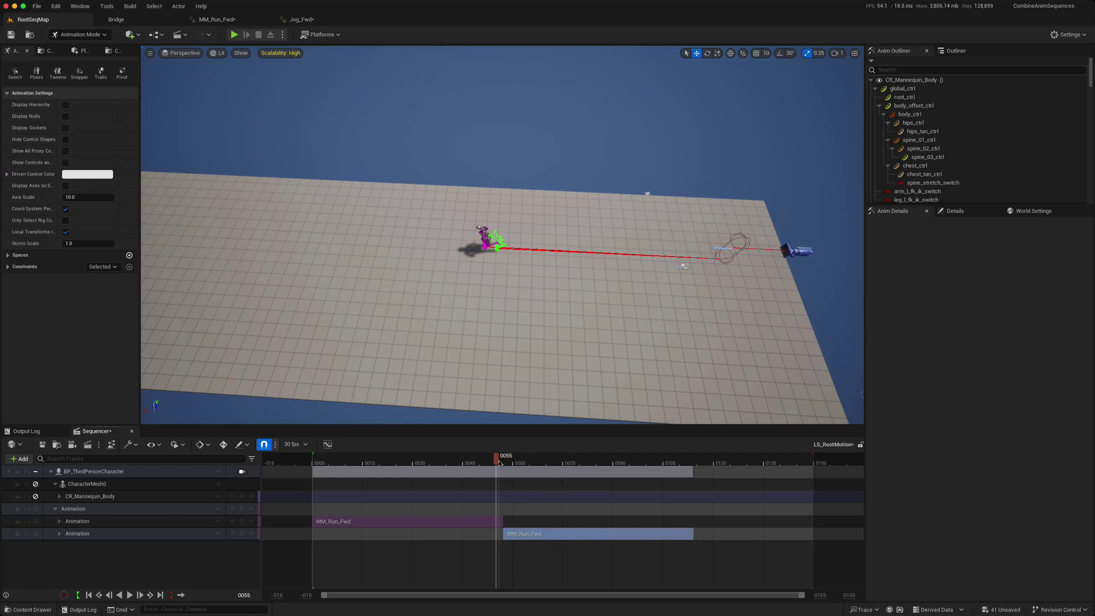
Step: Step to the frame-57 boundary and reapply foot_l matching on the second clip via a 'foot' search
mouse_move(522, 535)
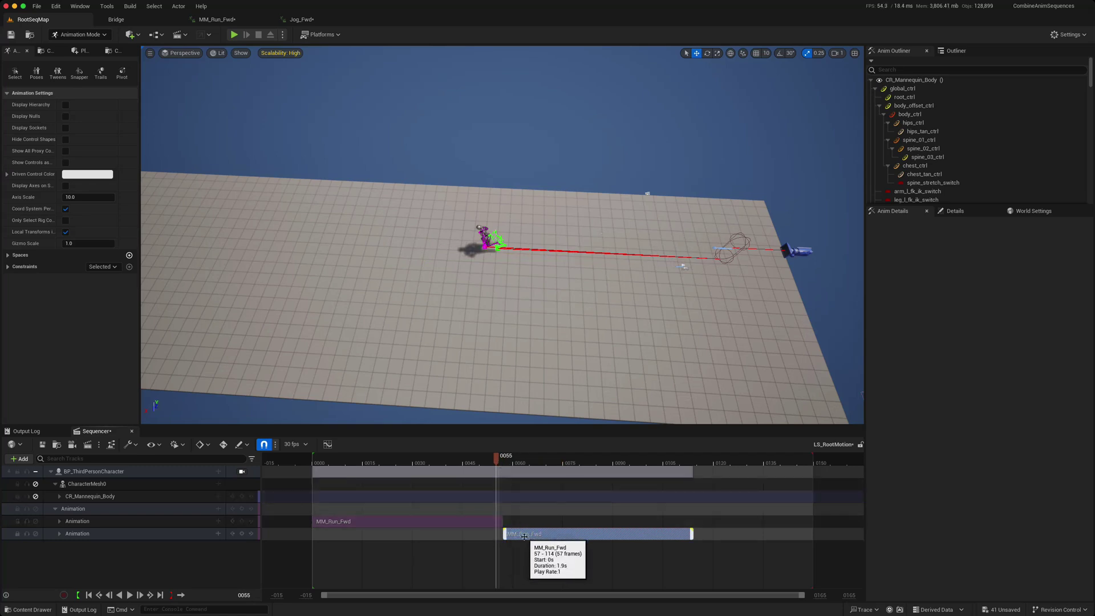
click(491, 522)
click(510, 533)
key(Right)
key(Right)
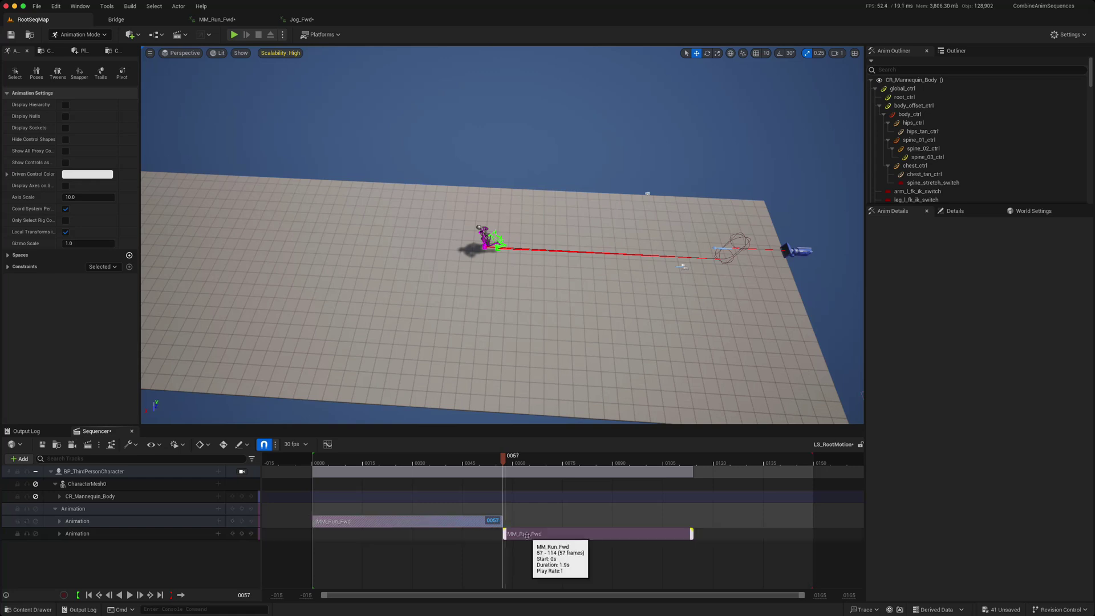
mouse_move(507, 533)
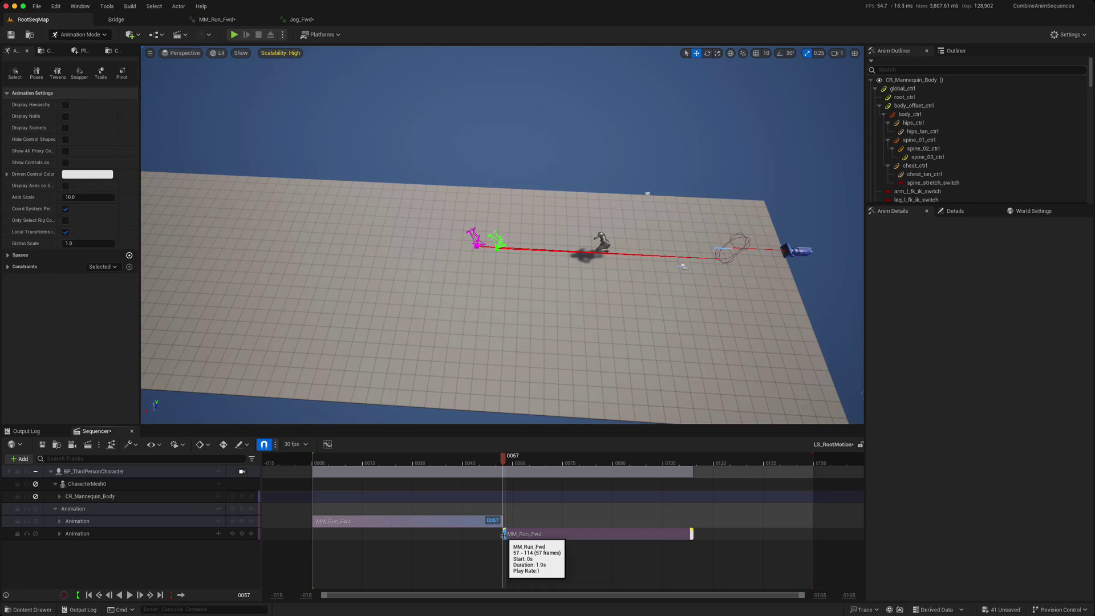
right_click(505, 534)
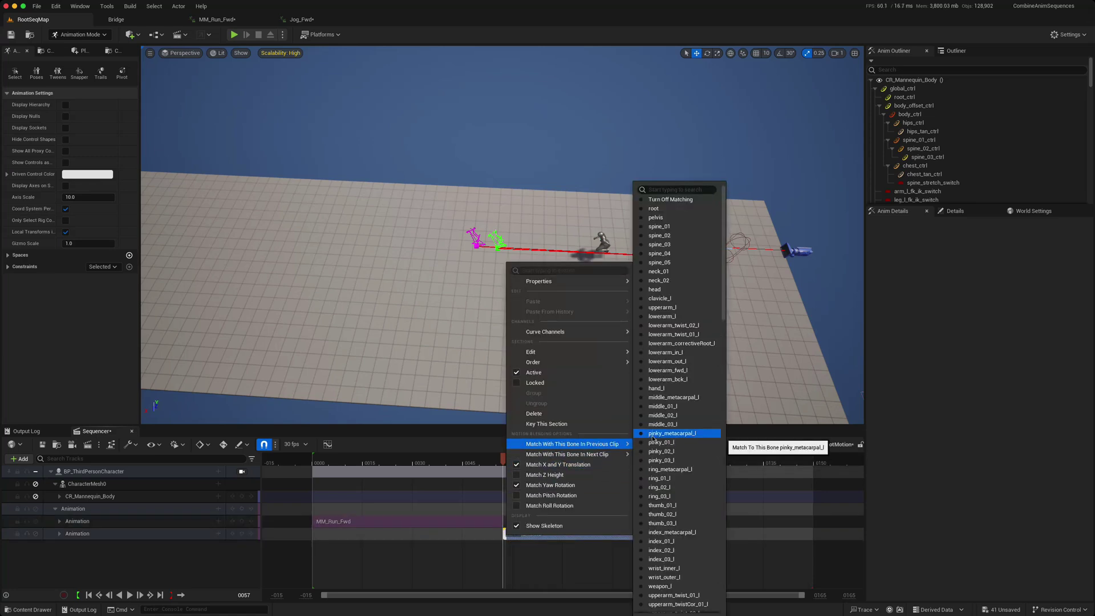
text(foot)
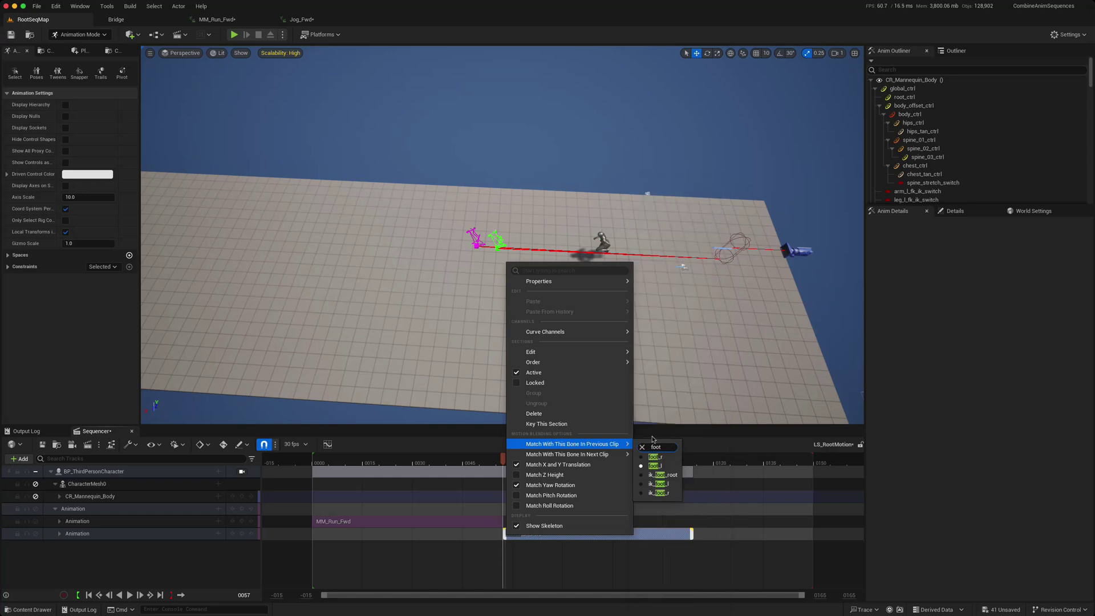
click(655, 466)
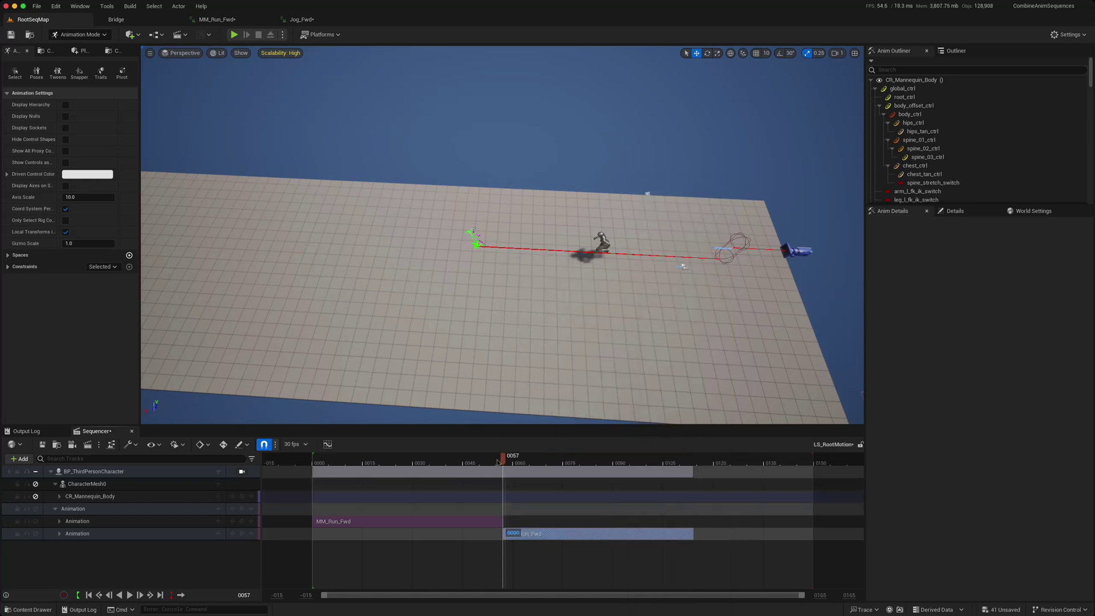
Step: Inspect BP_ThirdPersonCharacter's Details and Animation Mode, leaving it unchanged, then return to frame 0
drag(503, 459, 483, 472)
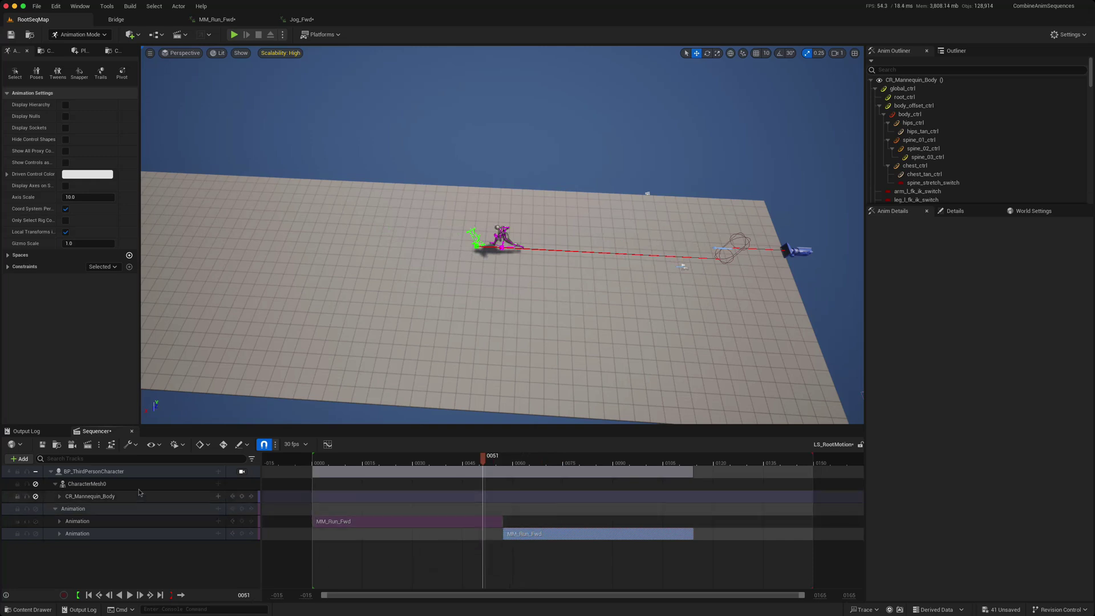
click(135, 471)
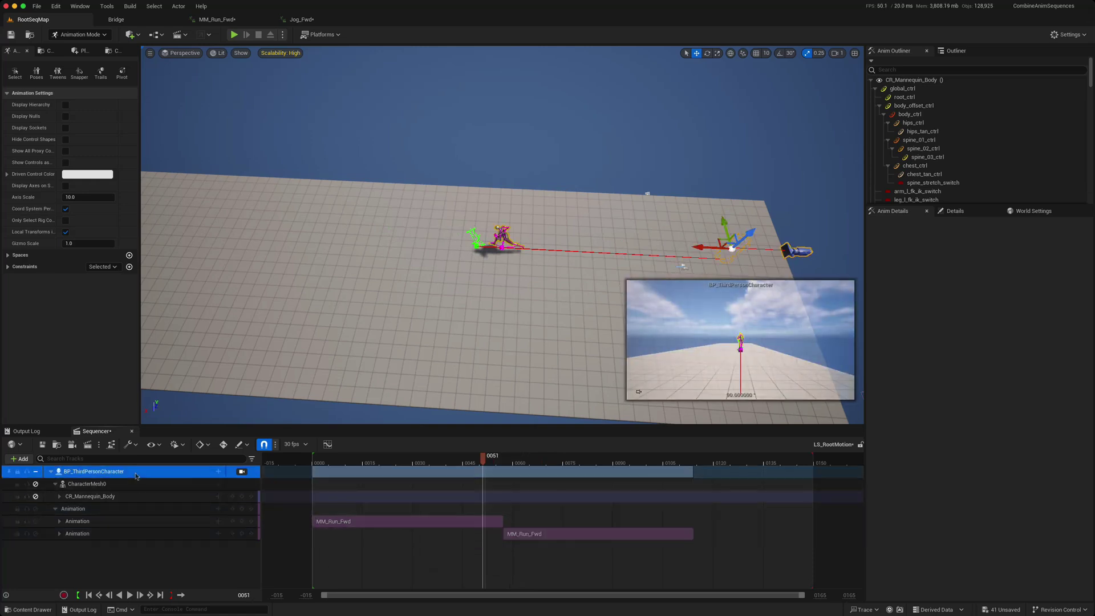
click(949, 211)
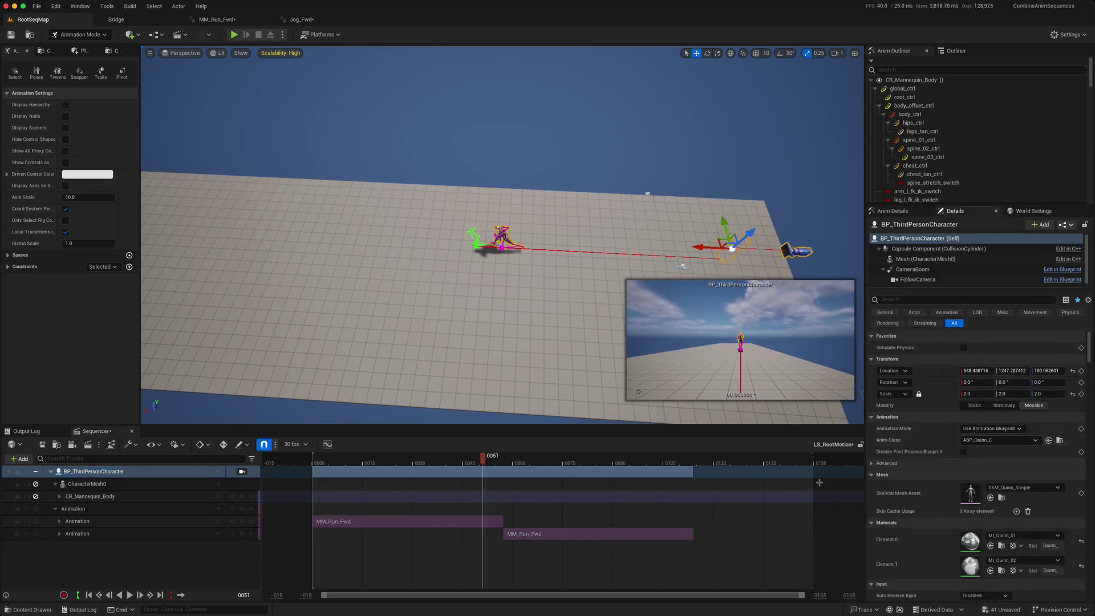
drag(482, 456, 319, 466)
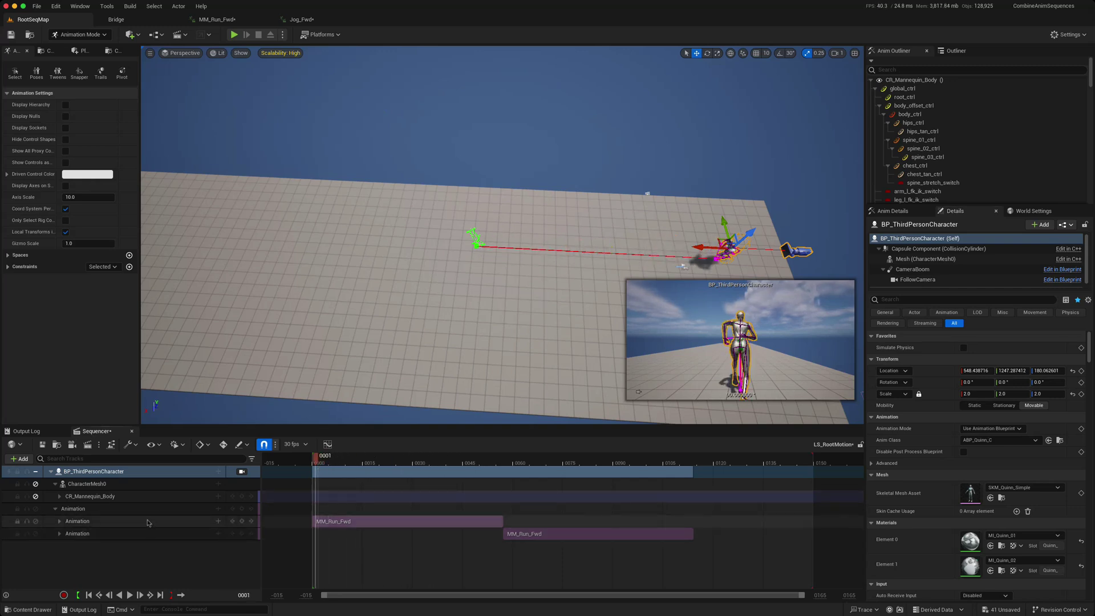
click(995, 428)
click(1038, 433)
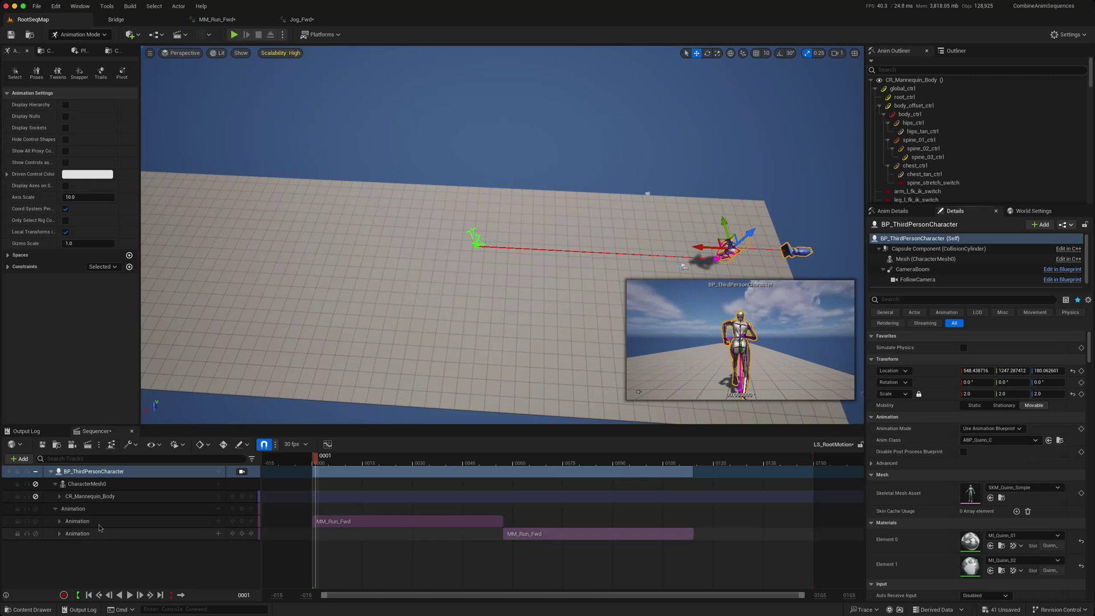
click(88, 596)
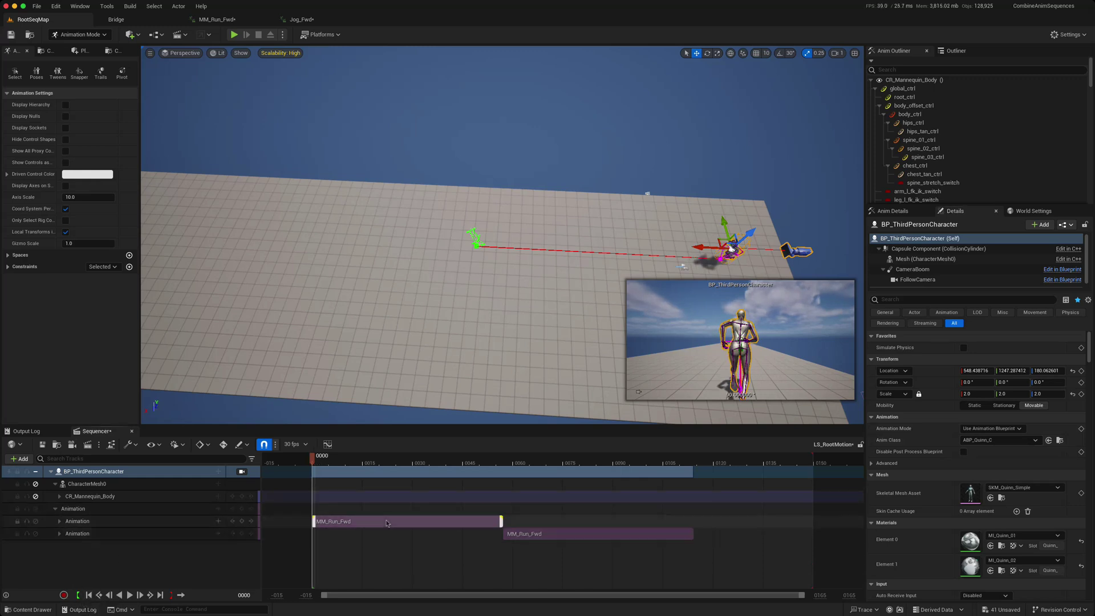
Step: Tick Force Custom Mode in the first MM_Run_Fwd clip's properties
right_click(363, 520)
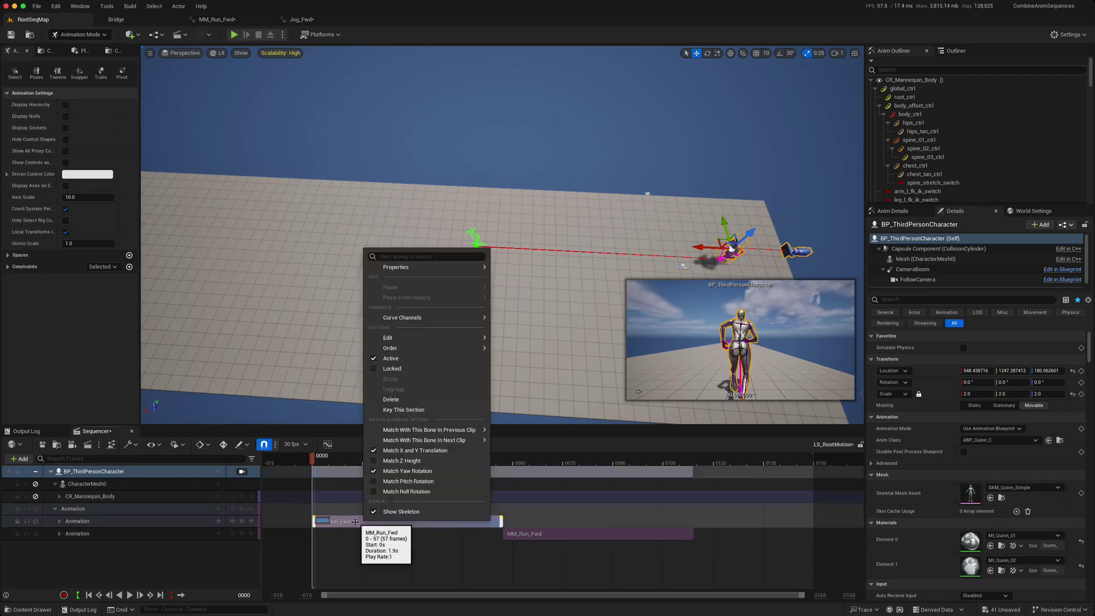
mouse_move(484, 267)
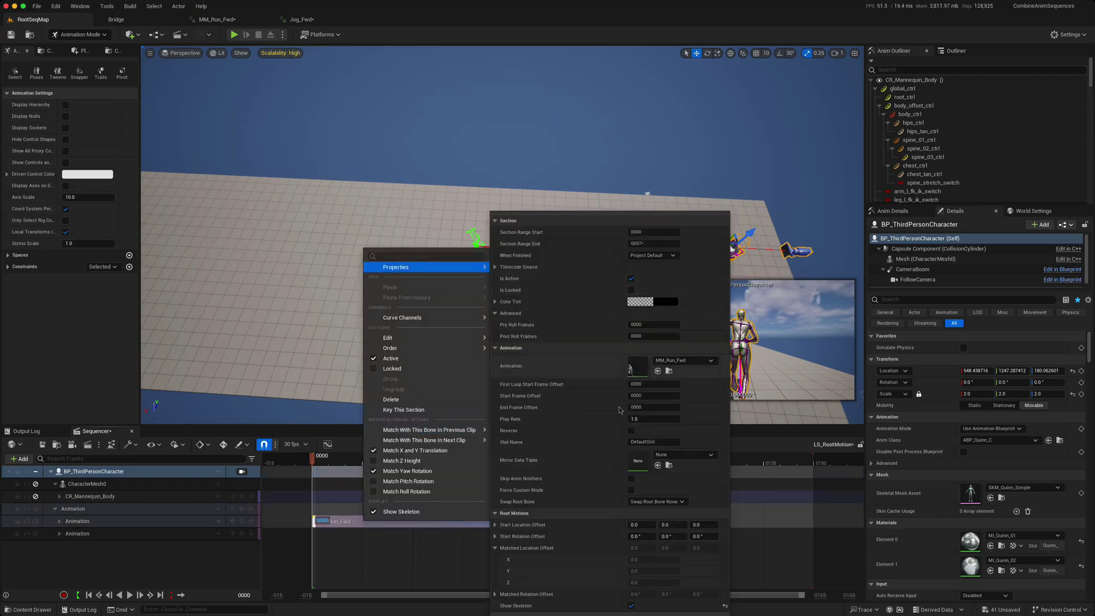
click(631, 491)
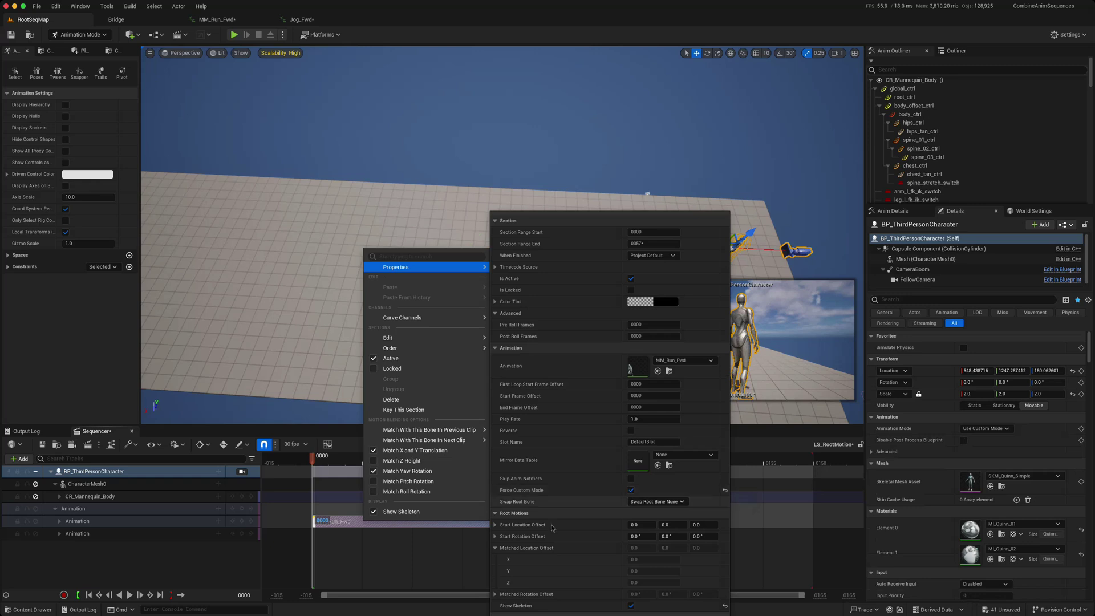
click(468, 541)
Step: Move the second MM_Run_Fwd clip onto the first clip's Animation row
click(539, 534)
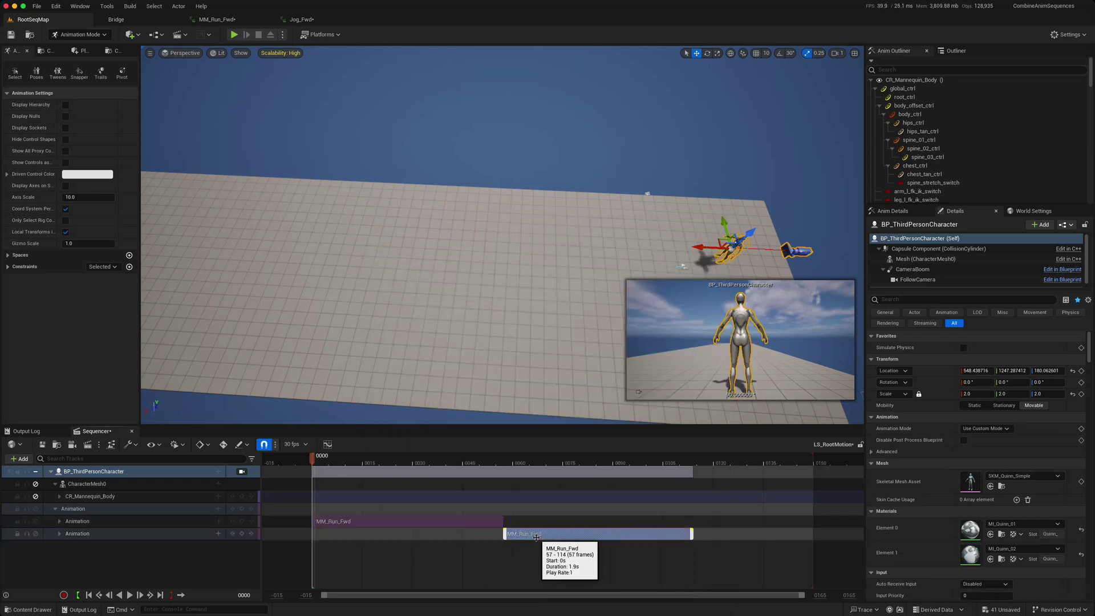
right_click(539, 536)
mouse_move(599, 283)
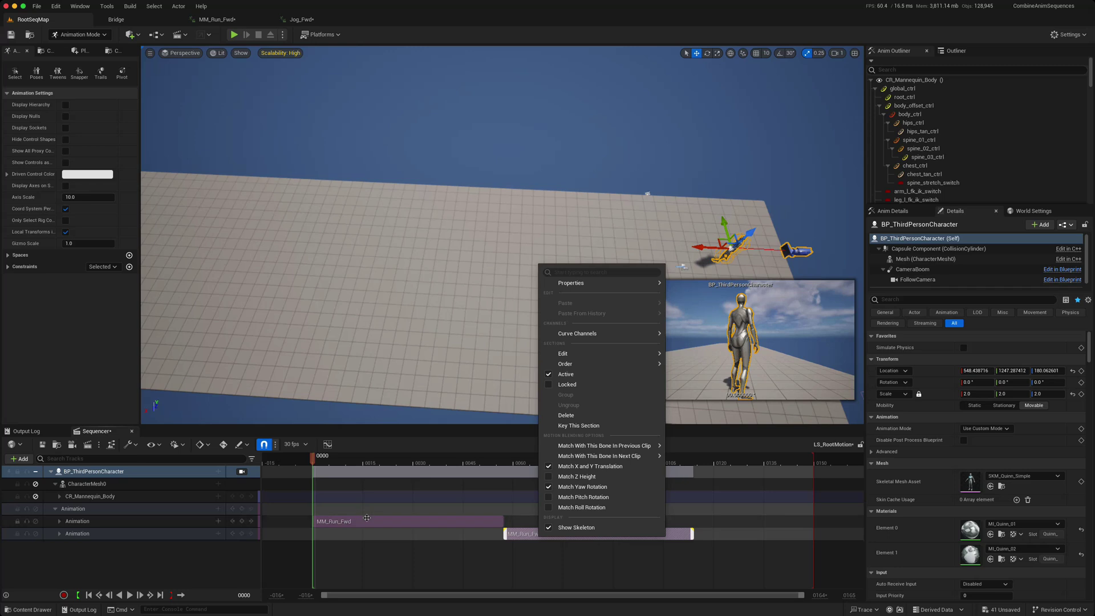
drag(345, 520, 365, 533)
right_click(366, 513)
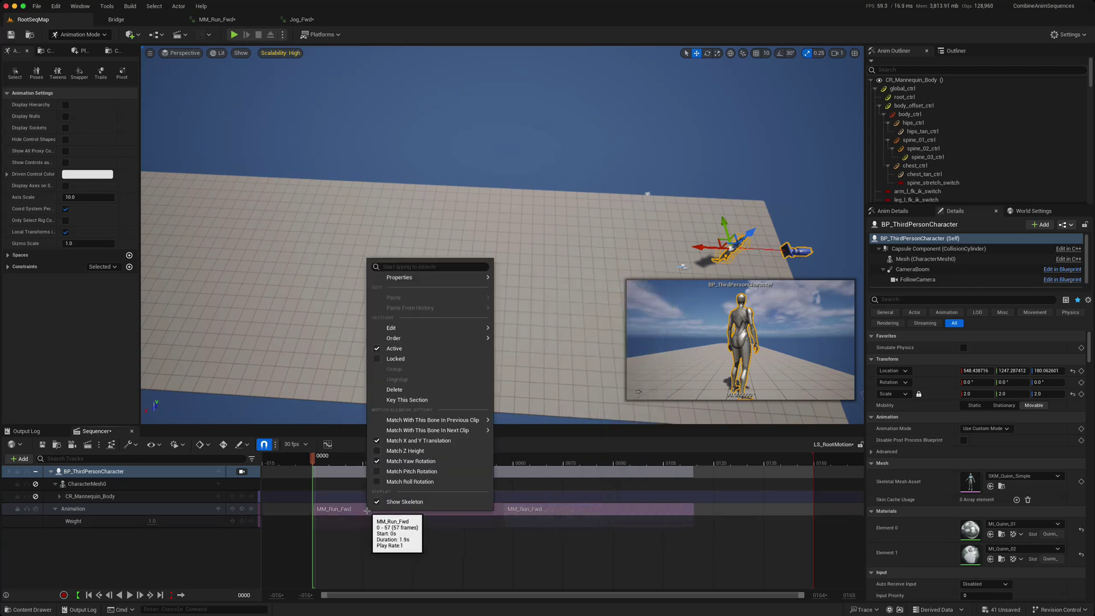
click(327, 476)
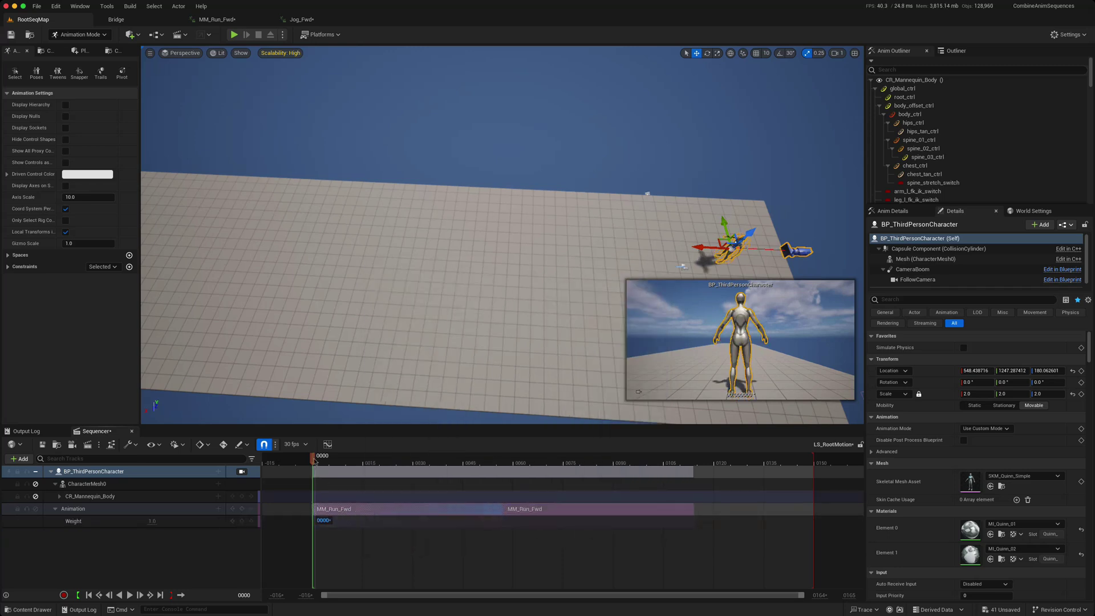
Step: Slide the second MM_Run_Fwd clip a few frames earlier to overlap the first, scrubbing the overlap
drag(315, 461, 467, 460)
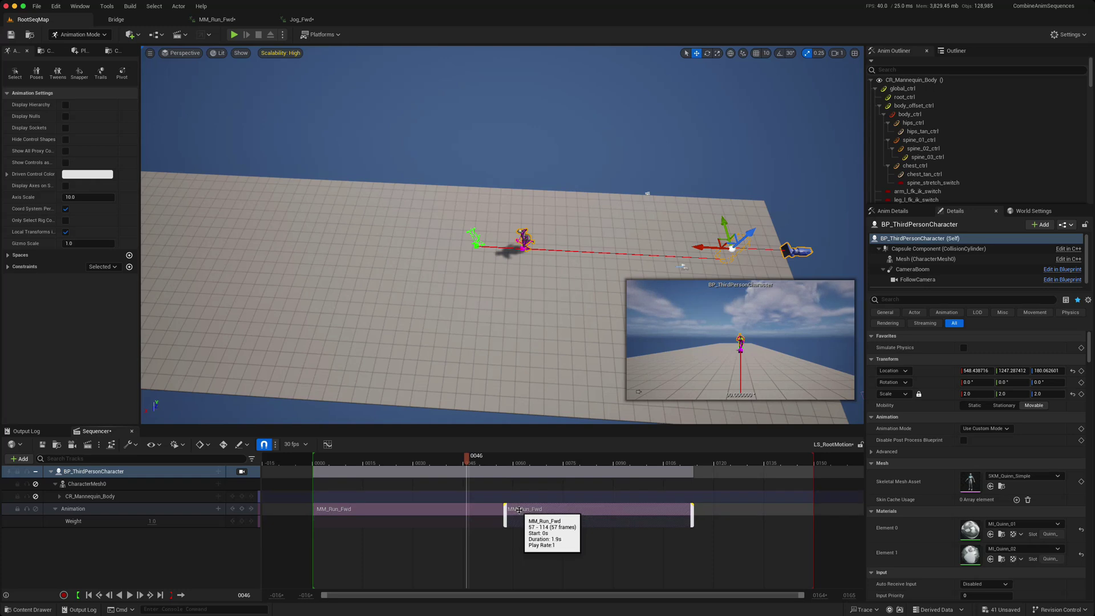
drag(519, 511, 510, 510)
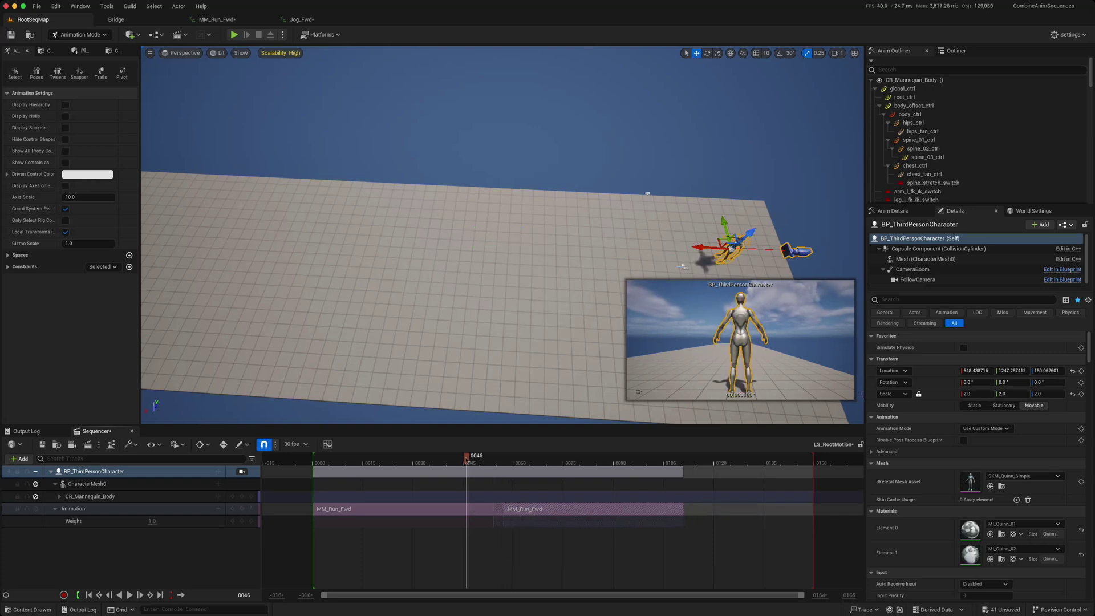
drag(466, 460, 540, 461)
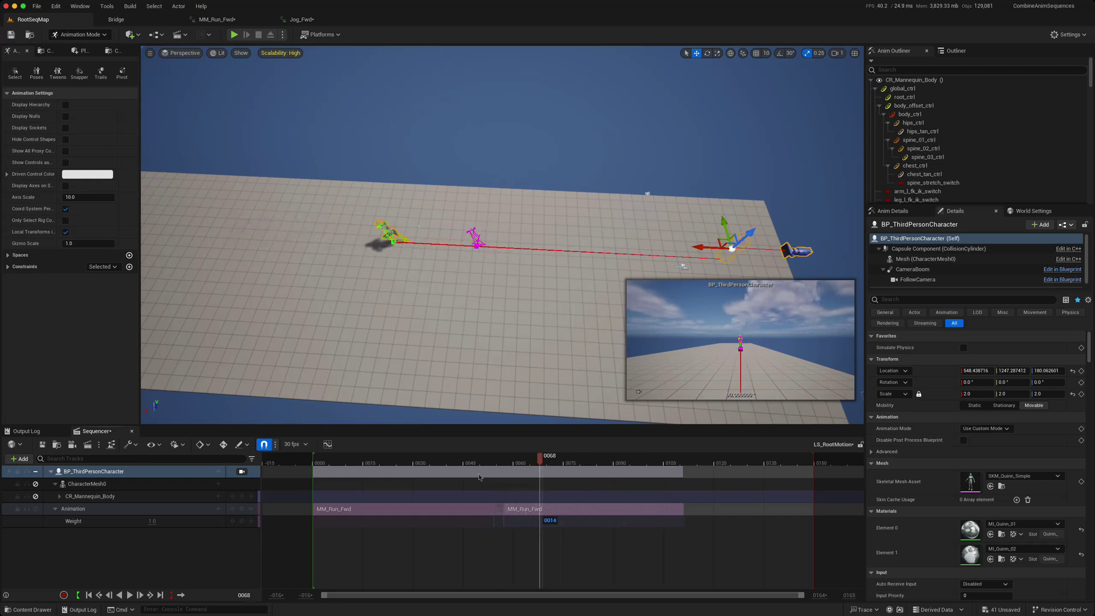
Step: Return to the first frame, select the floor and play the run from the start
drag(479, 476, 338, 477)
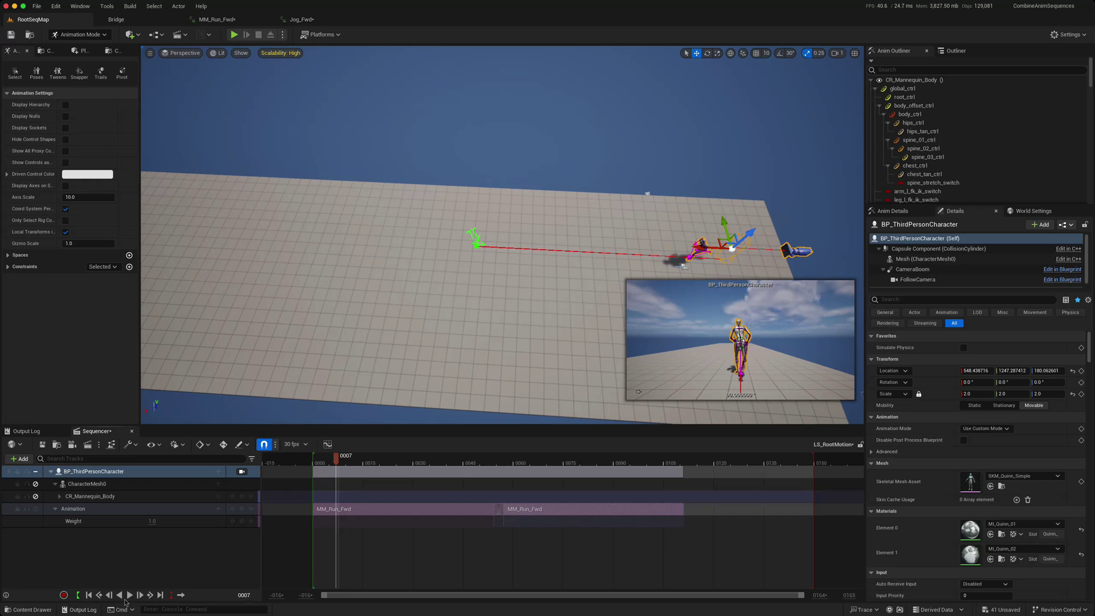
click(89, 595)
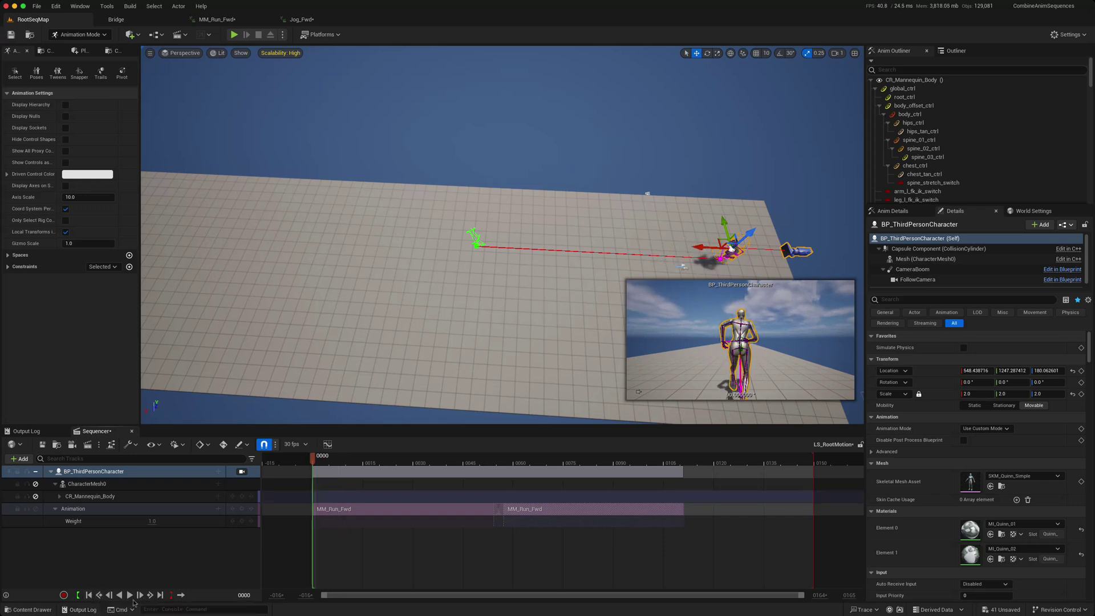
click(323, 419)
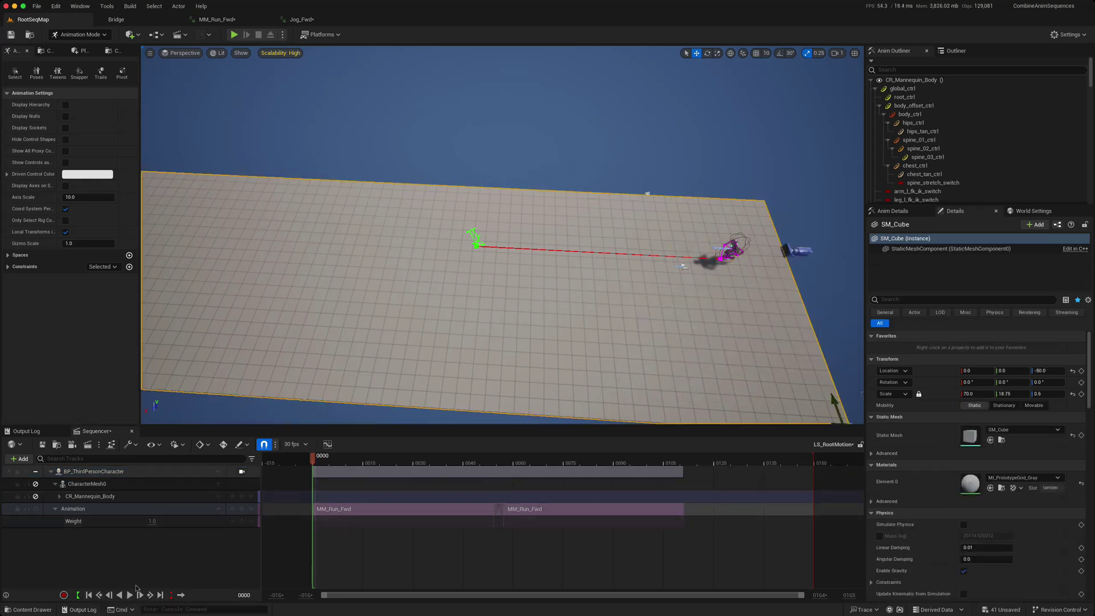
click(131, 595)
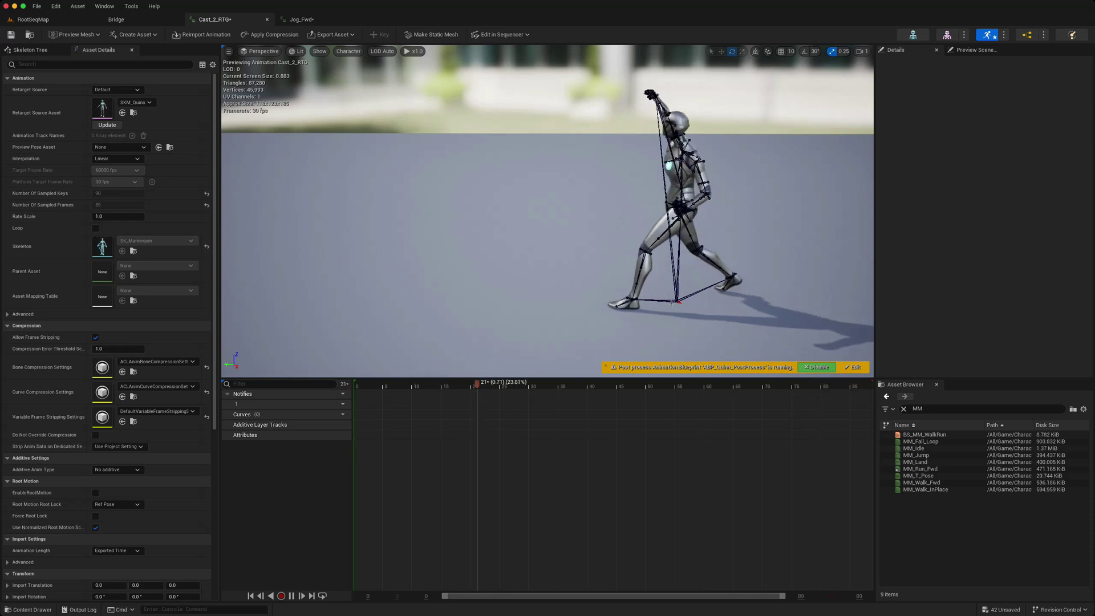
Step: Go back to the RootSeqMap level tab with LS_RootMotion in Sequencer
click(33, 19)
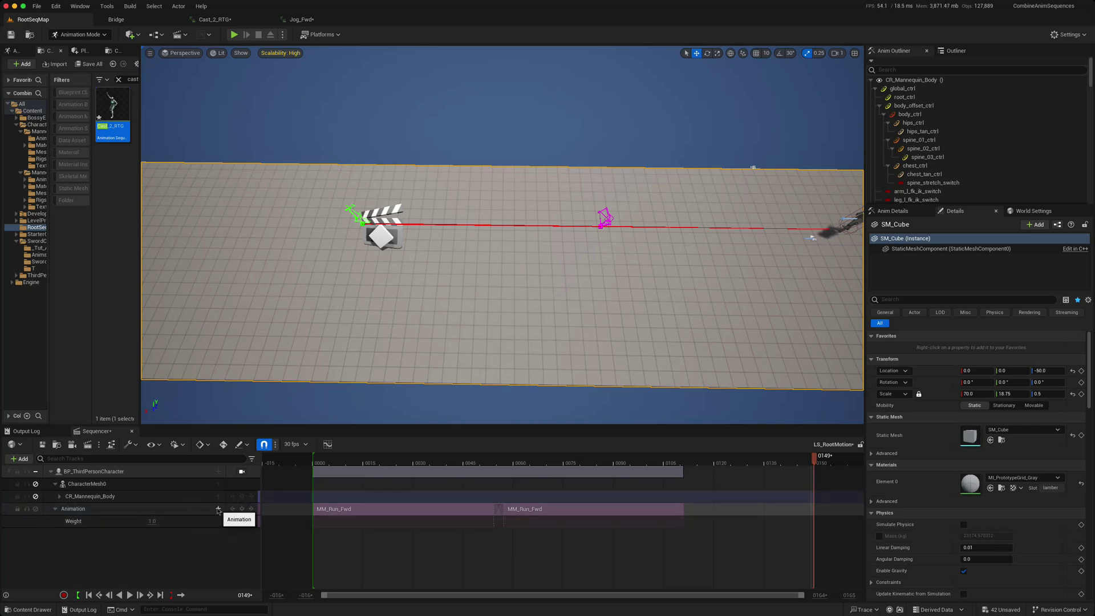
Step: Put the playhead at the second MM_Run_Fwd clip's end, frame 111, and add Cast_2_RTG there
click(623, 509)
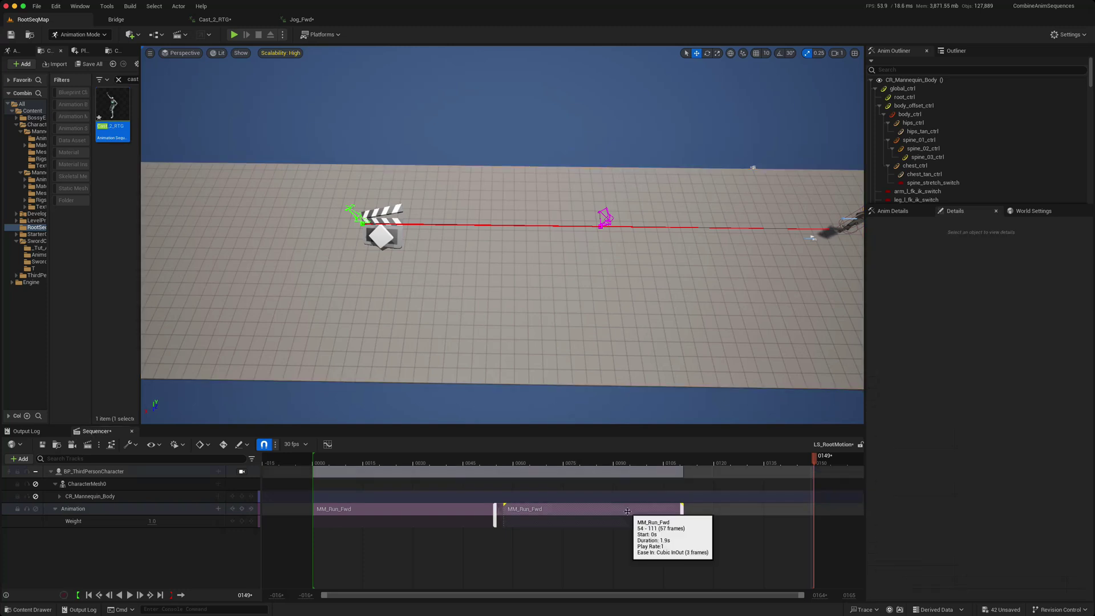
key(comma)
key(period)
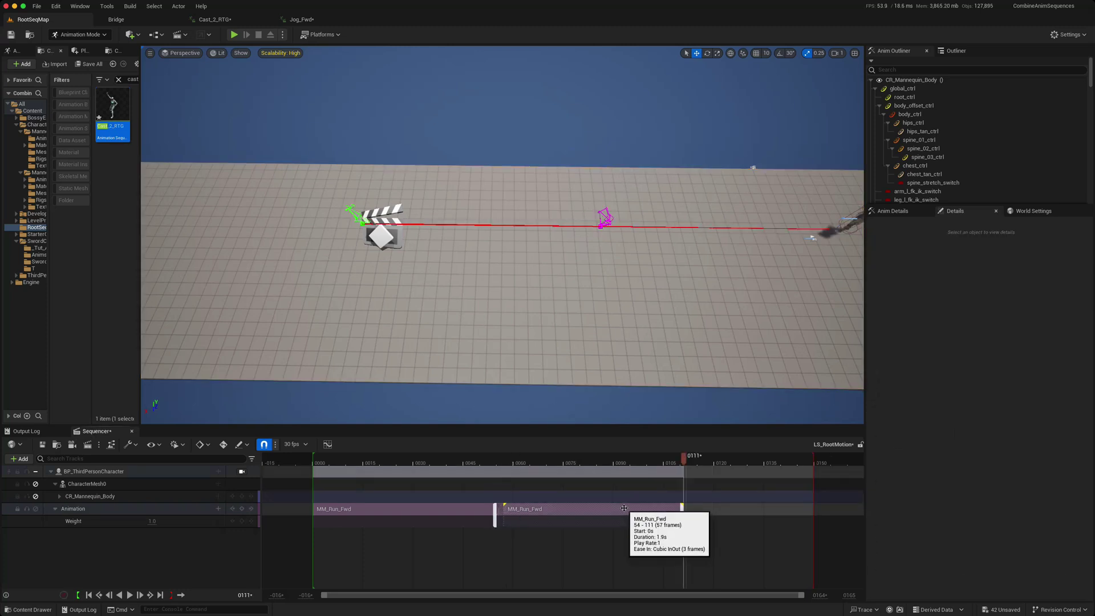
key(comma)
key(period)
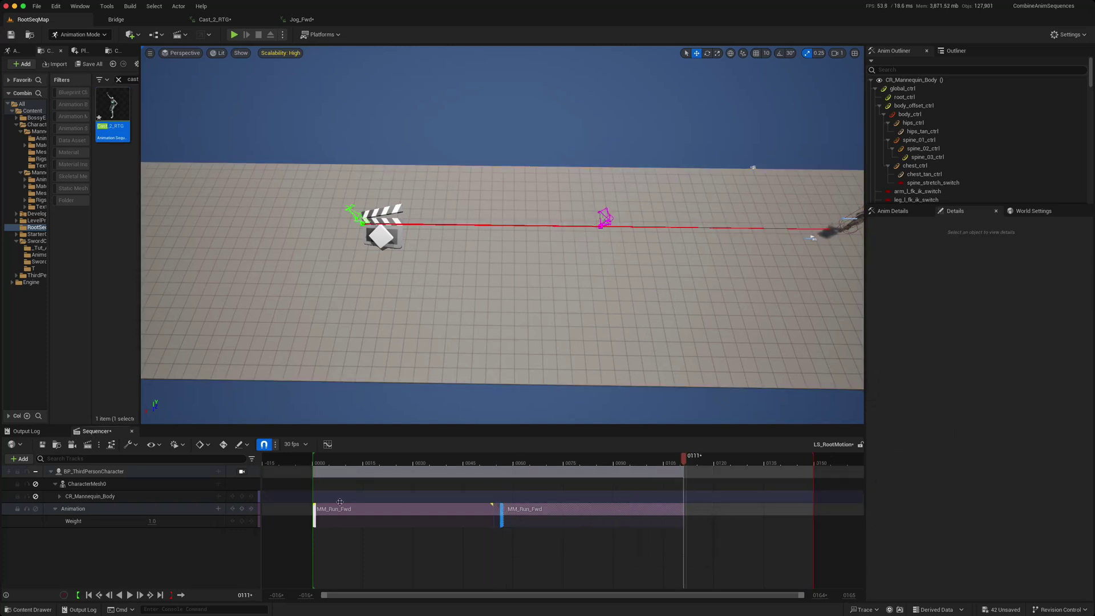
click(218, 510)
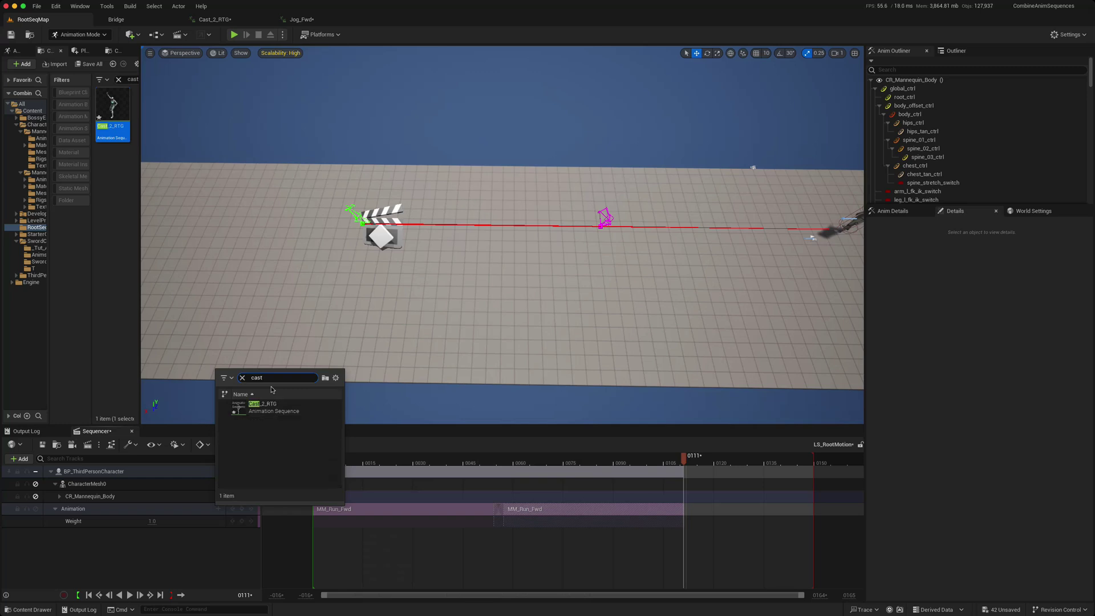
click(266, 406)
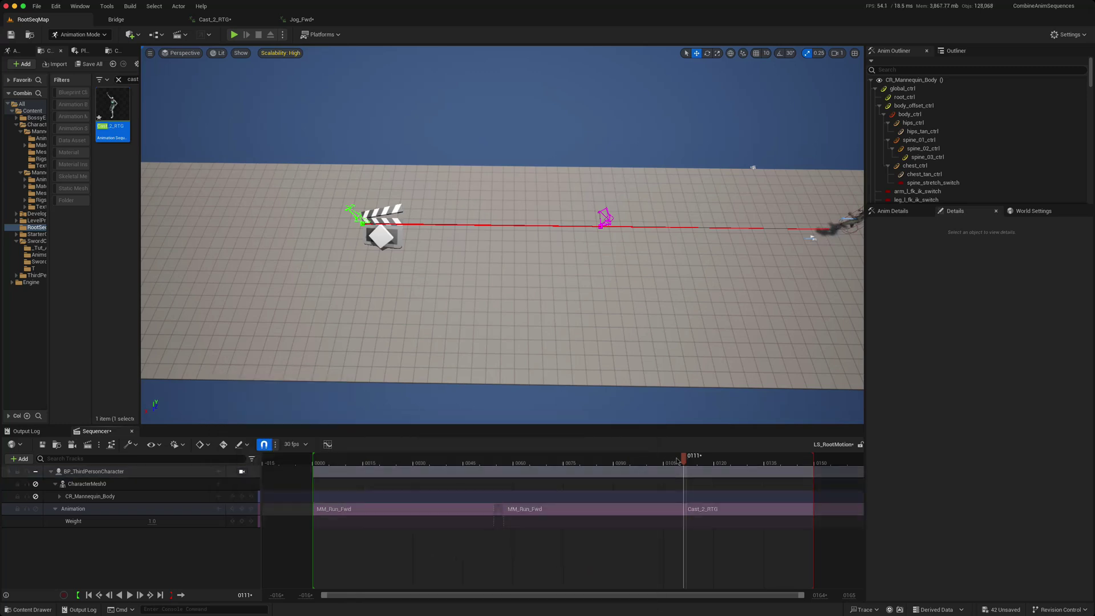
Step: Scrub around the cast start and set the time to the Cast_2_RTG section's start
drag(677, 461, 719, 467)
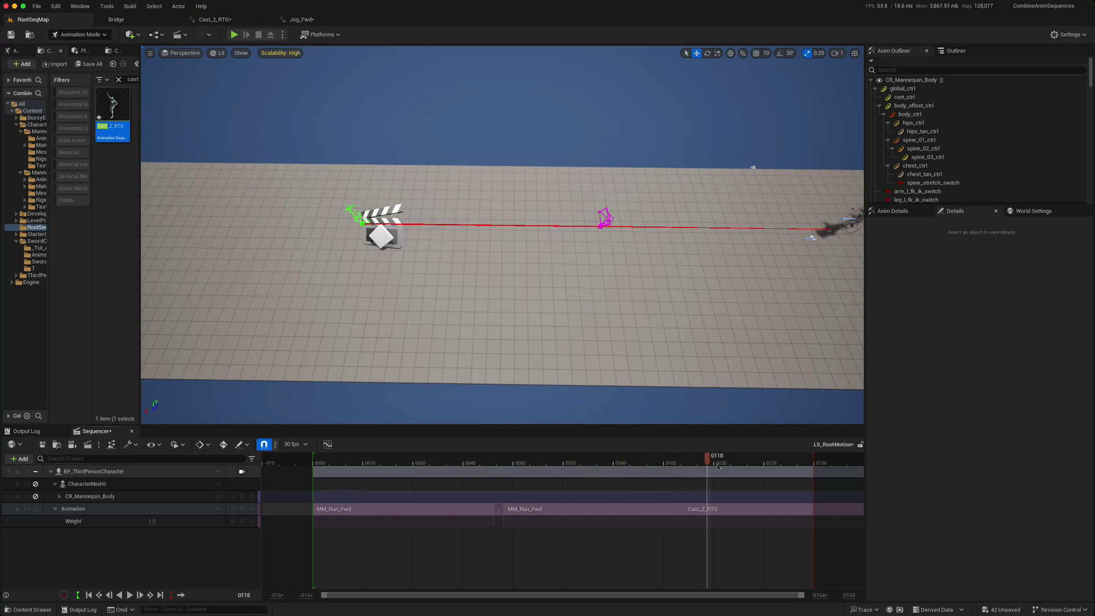
right_drag(723, 316, 725, 313)
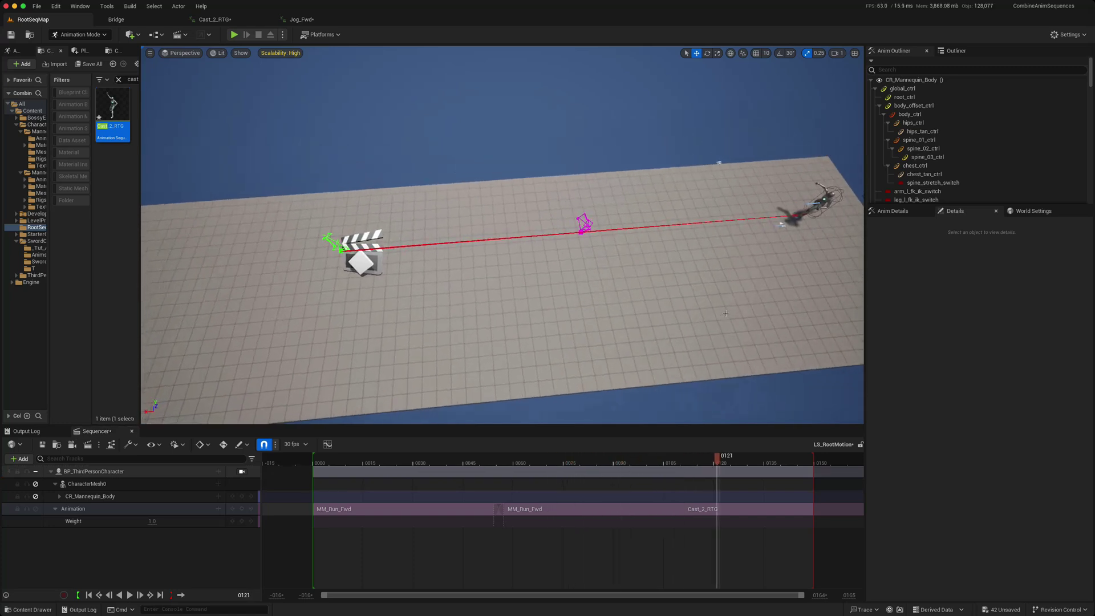
click(674, 462)
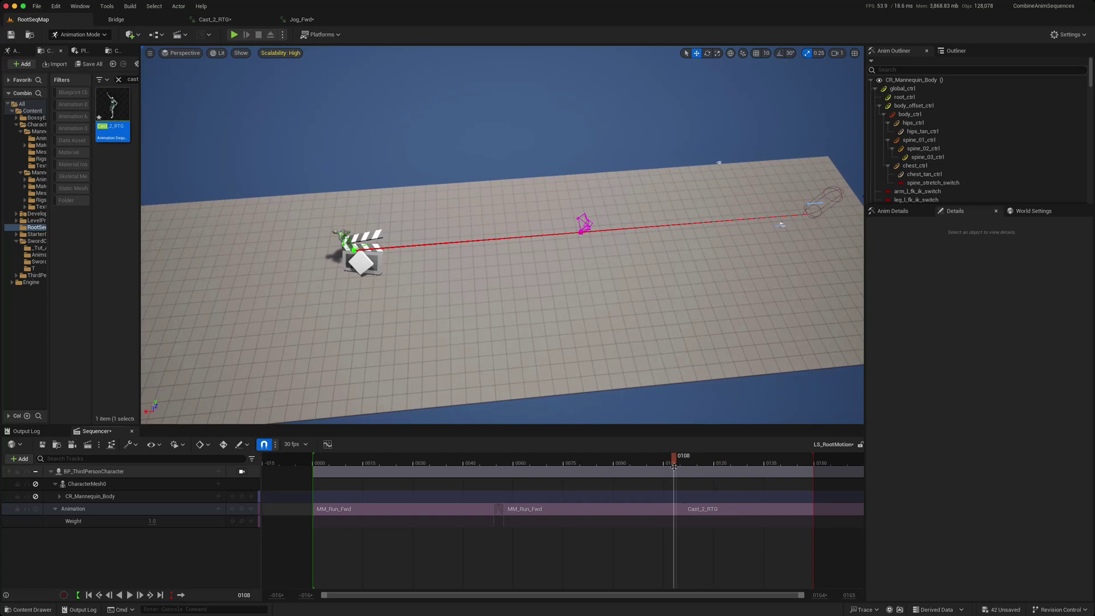
click(686, 507)
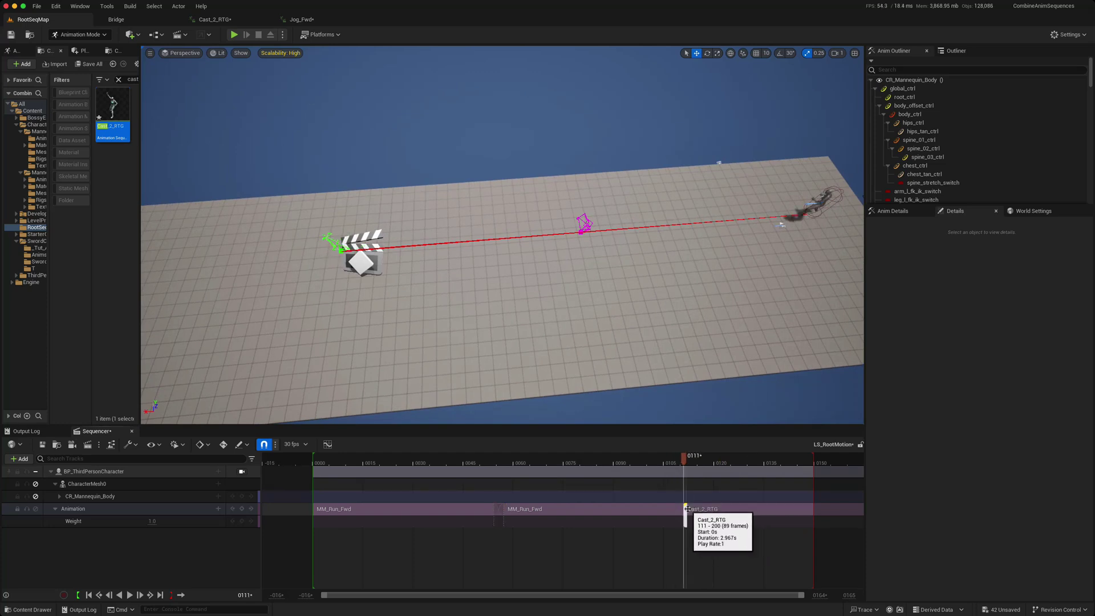
Step: Match Cast_2_RTG to the previous clip on a 'foot' bone and scrub the transition
right_click(686, 508)
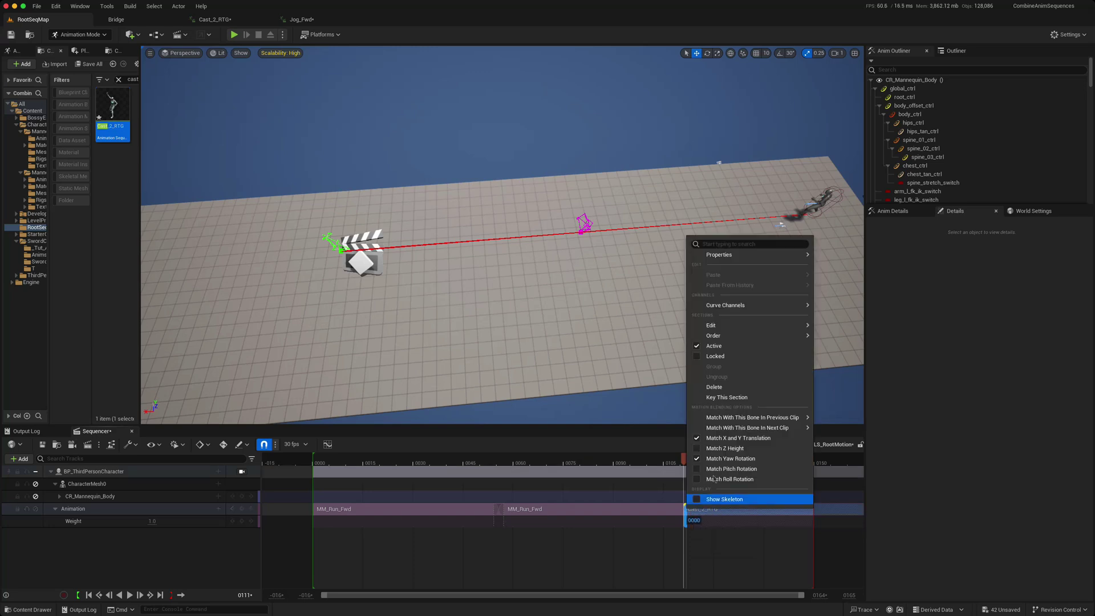
mouse_move(745, 419)
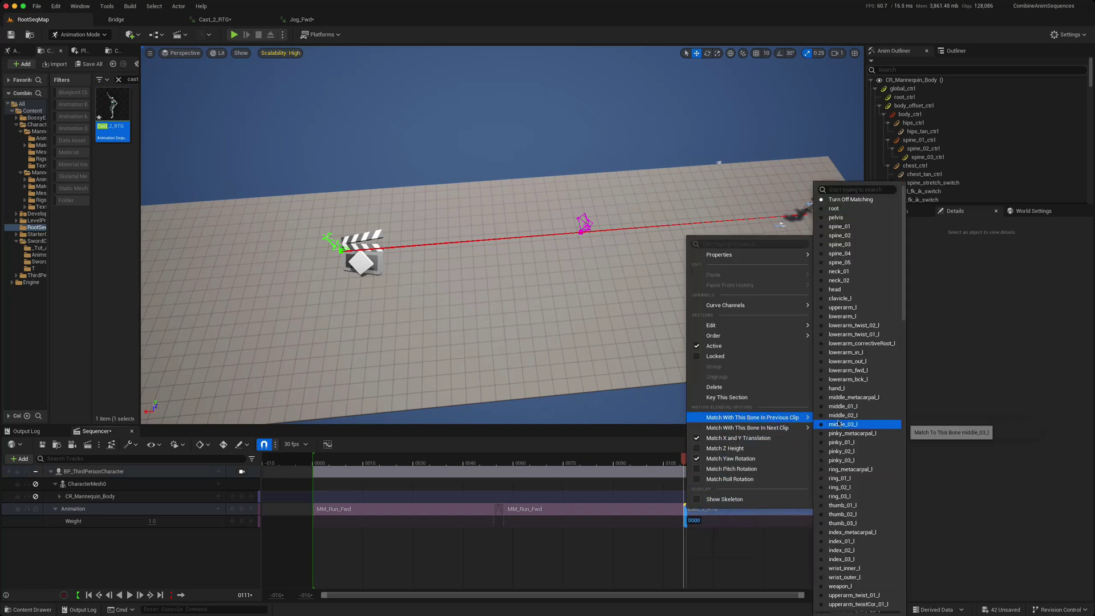
text(foot)
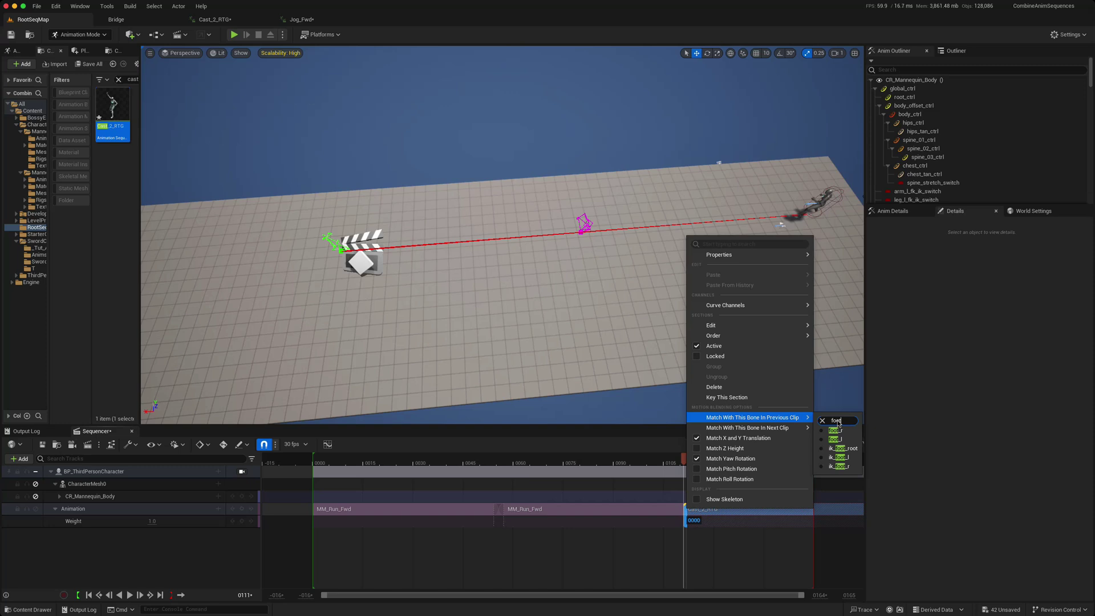
click(833, 437)
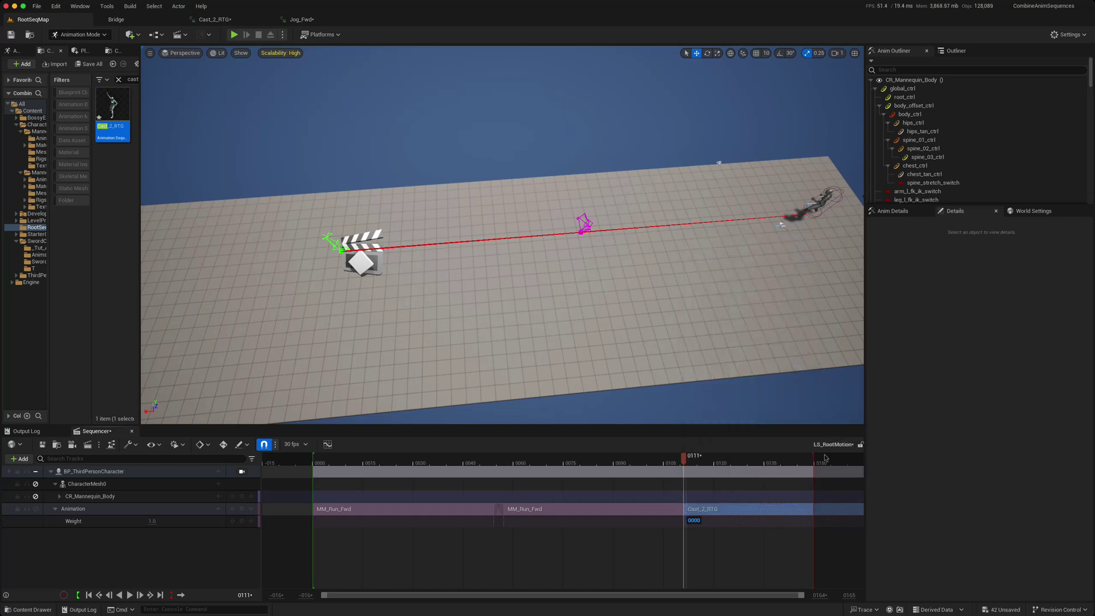
mouse_move(683, 458)
mouse_down()
mouse_move(610, 458)
mouse_move(700, 459)
mouse_up()
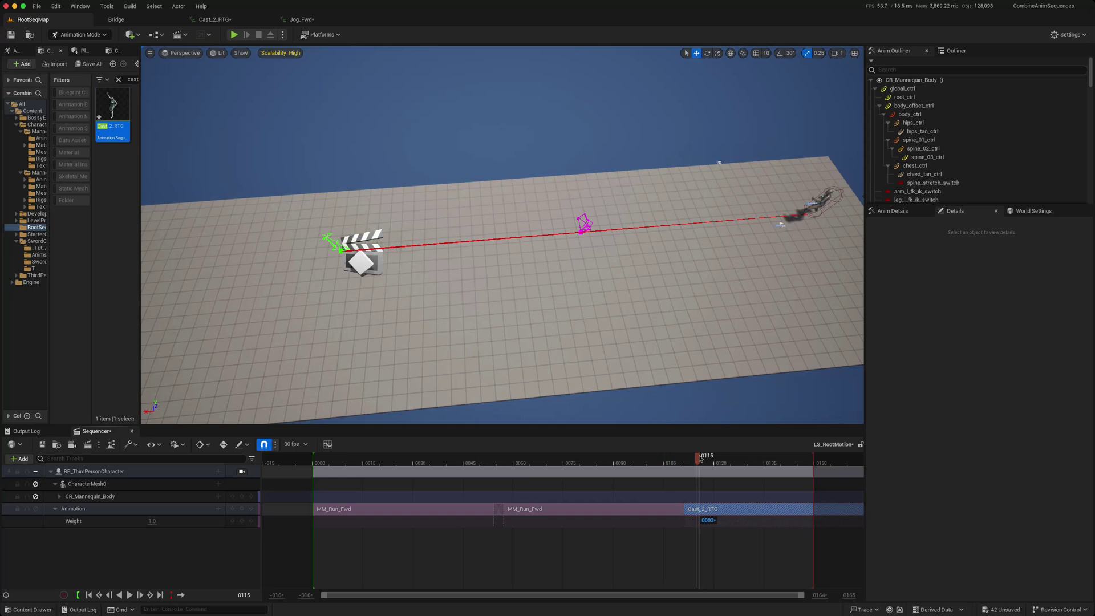
Step: Enable Force Custom Mode on the Cast_2_RTG section and scrub frames 86–103 toward its start
right_click(688, 509)
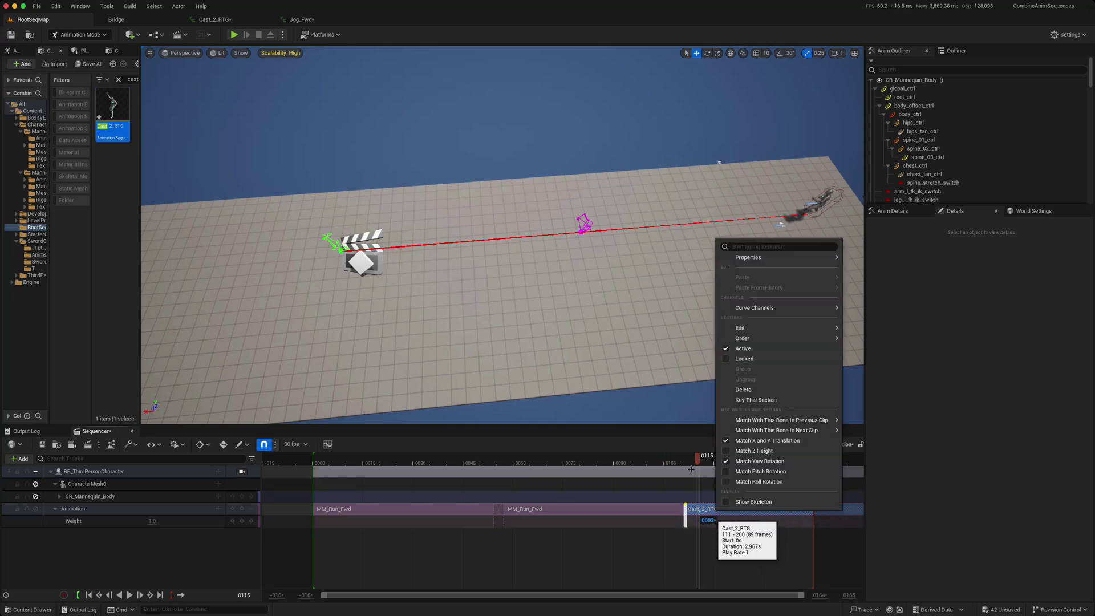
mouse_move(768, 263)
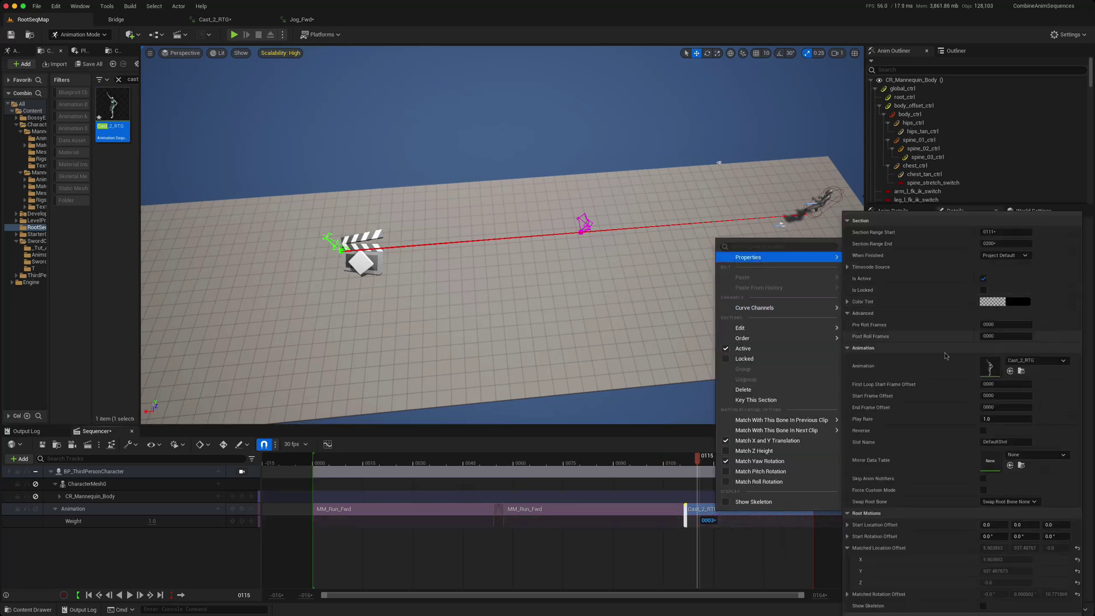
click(983, 490)
click(669, 547)
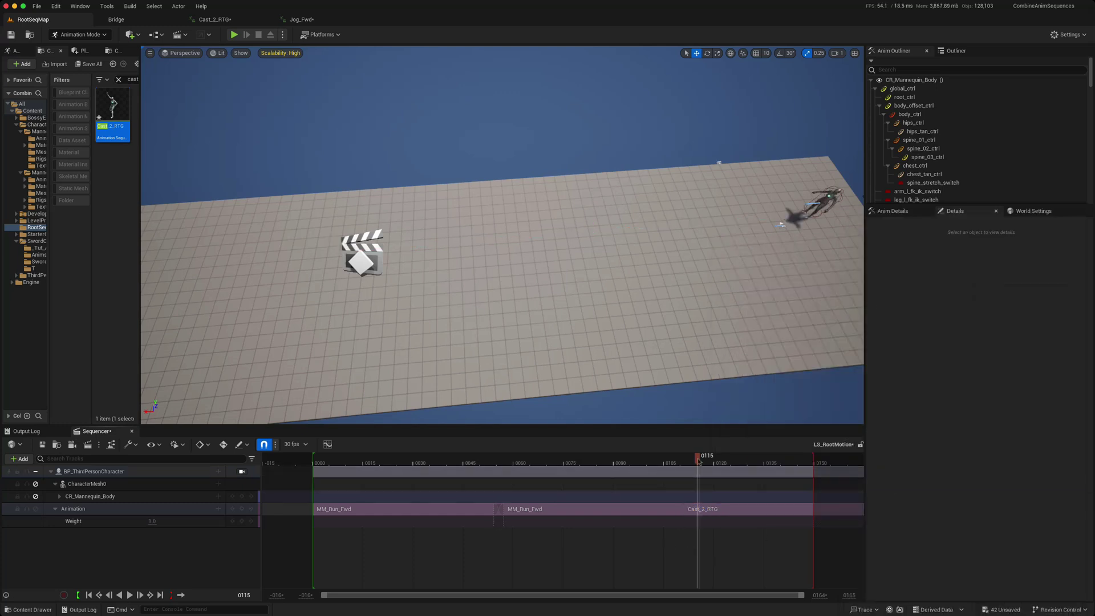
mouse_move(696, 459)
mouse_down()
mouse_move(618, 465)
mouse_move(696, 461)
mouse_up()
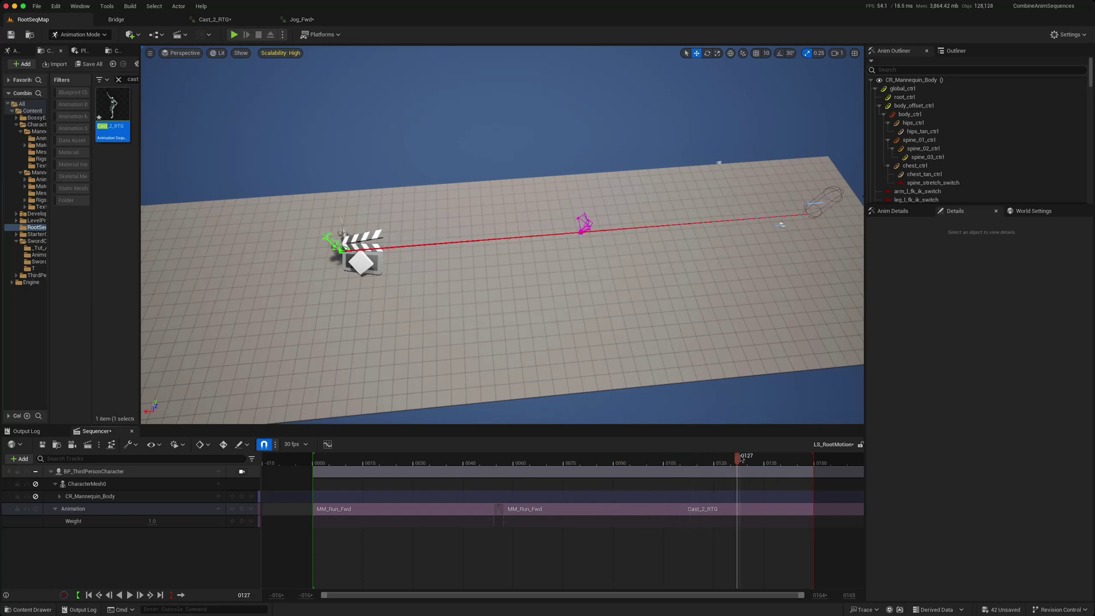
drag(736, 460, 661, 464)
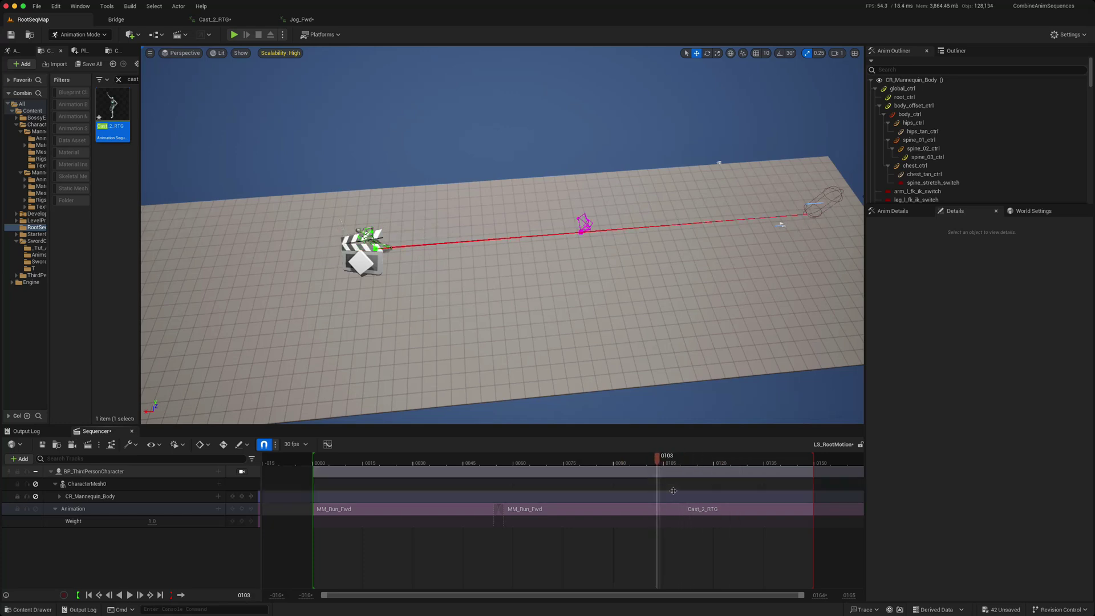
key(period)
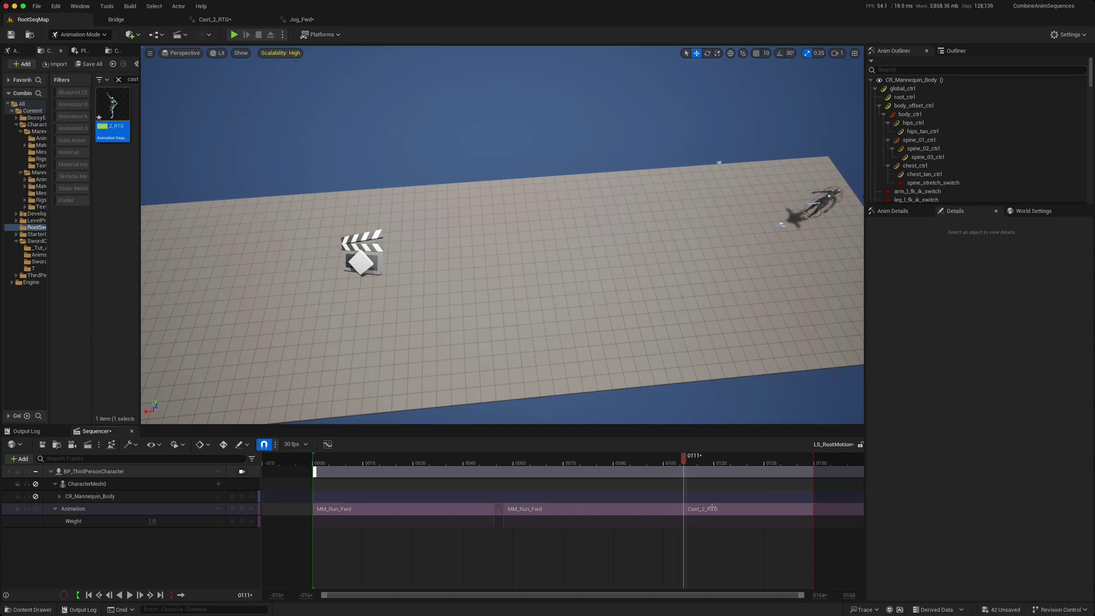
Step: Toggle Cast_2_RTG's Force Custom Mode off and on to compare, checking frames 106–112
right_click(685, 507)
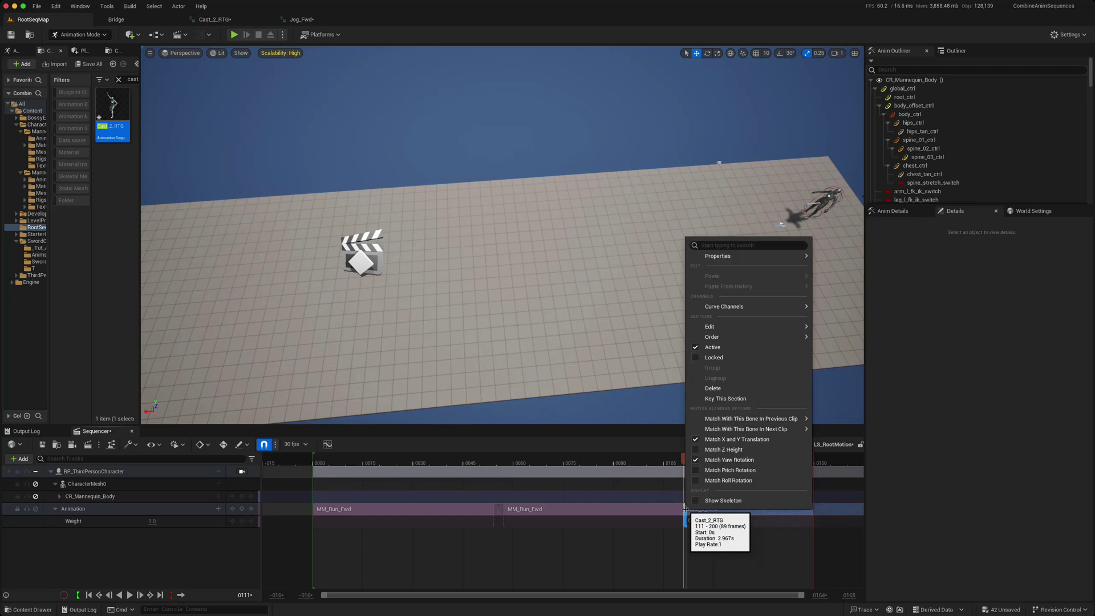
mouse_move(783, 263)
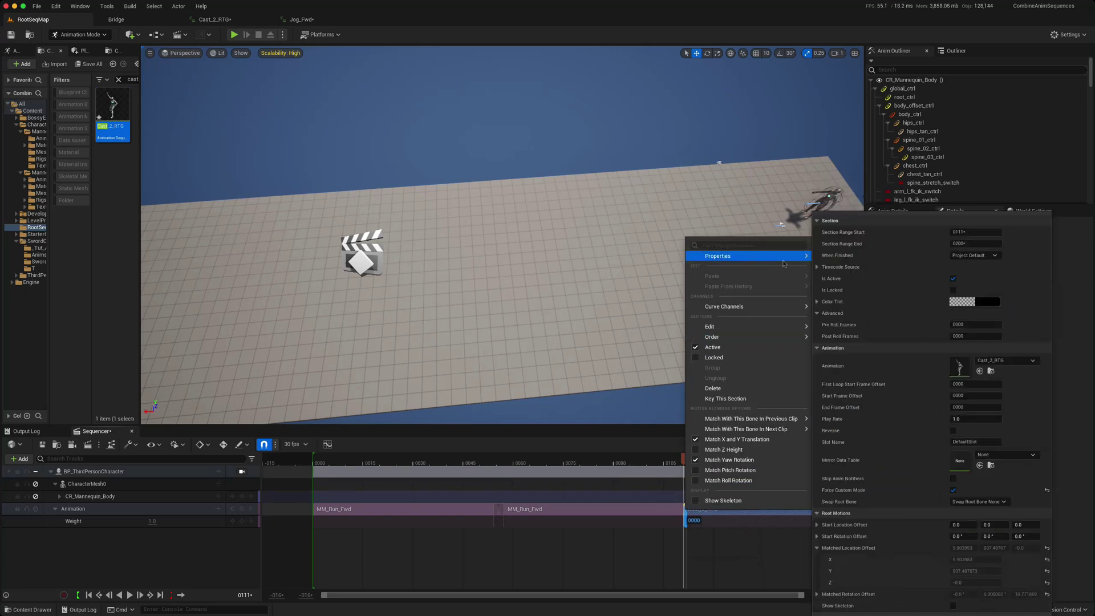
click(954, 491)
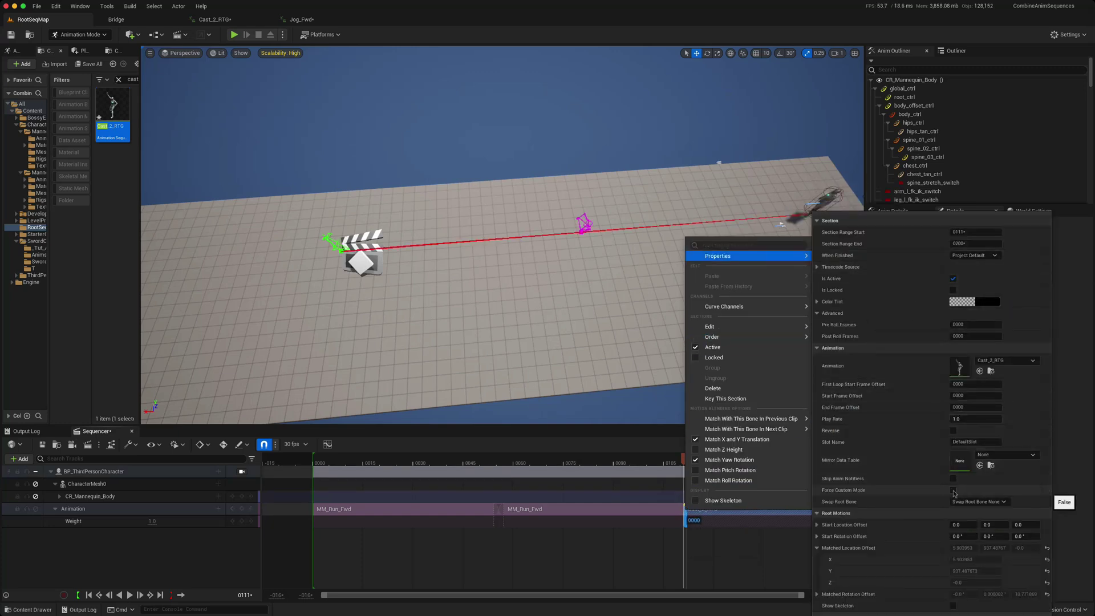
click(954, 490)
click(645, 556)
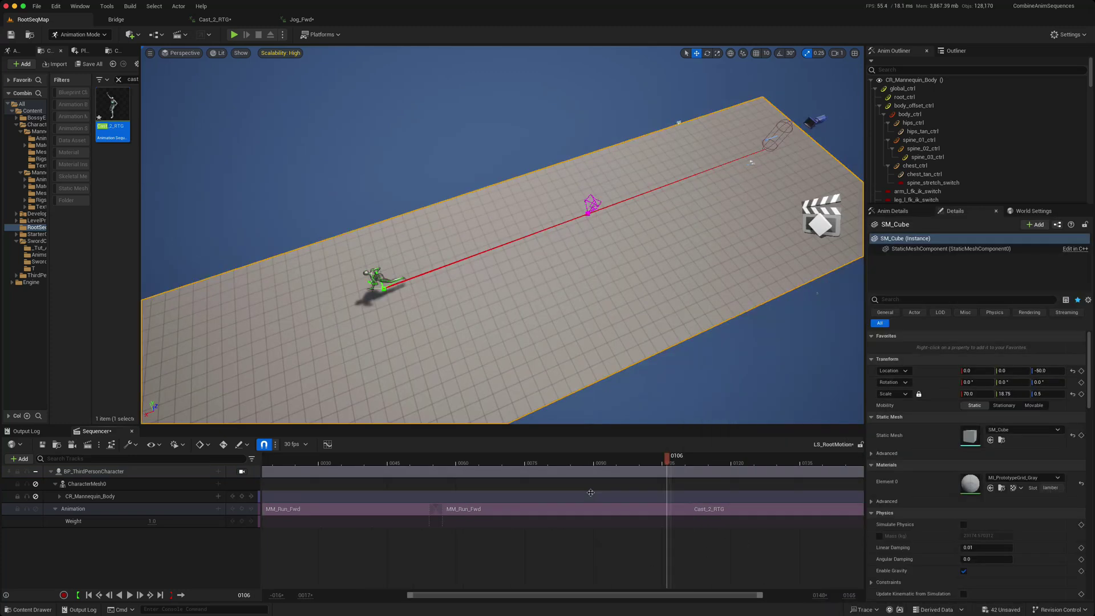
drag(663, 461, 700, 458)
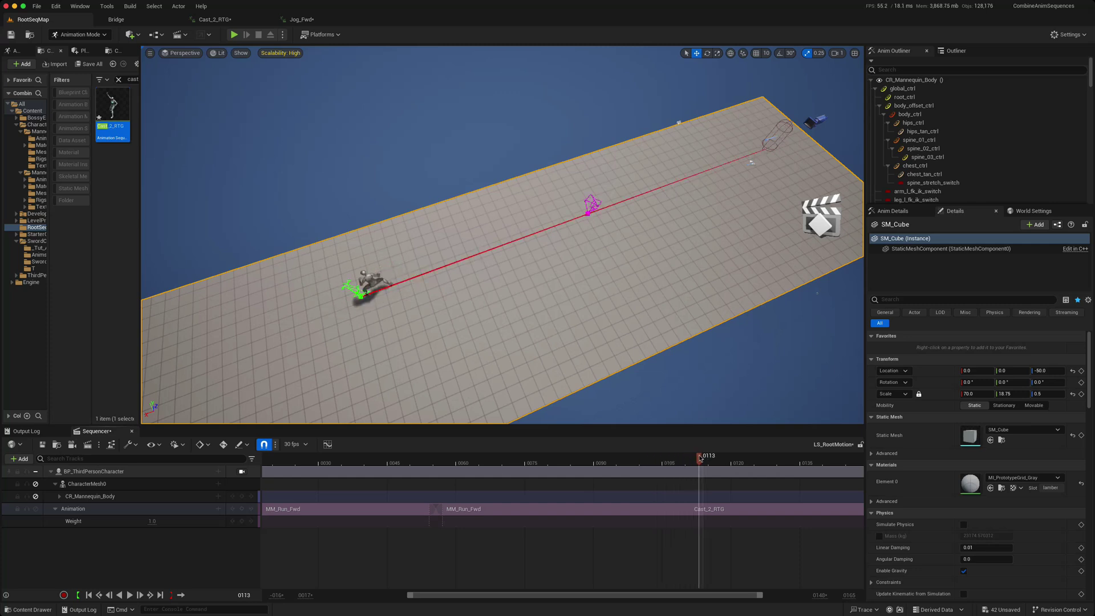
Step: Slide Cast_2_RTG a few frames left onto the run clip, scrub frames 90–111, then play
click(699, 511)
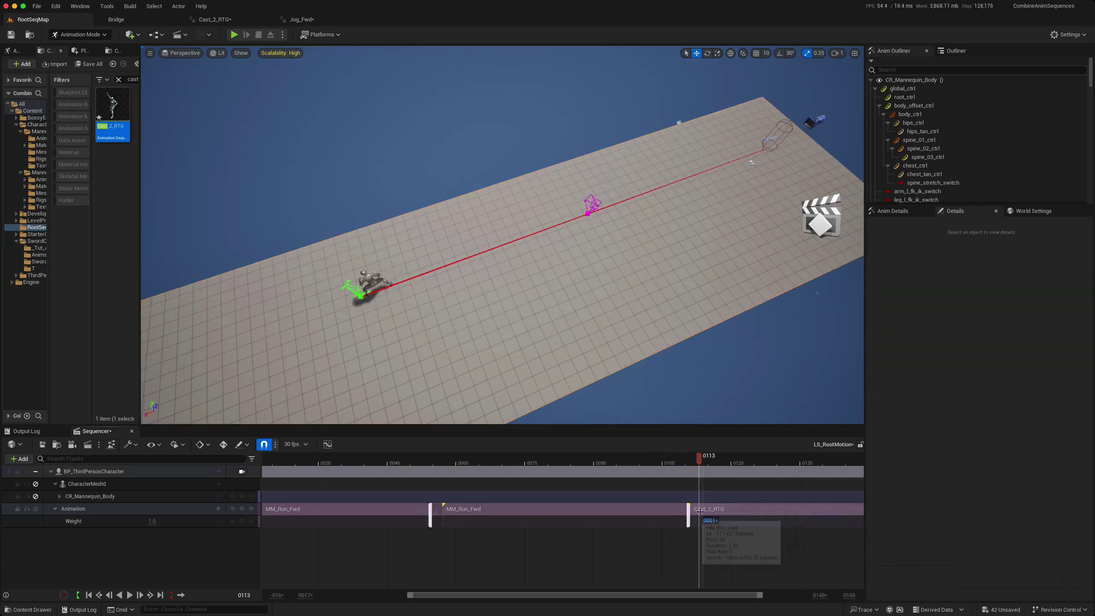
drag(714, 508, 697, 508)
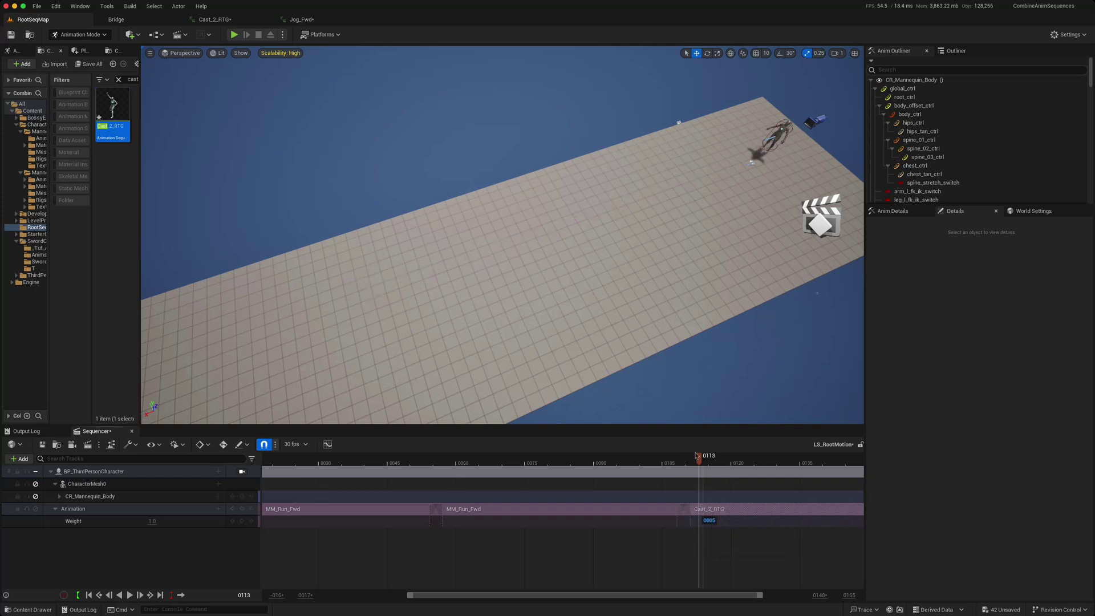
drag(694, 456, 303, 474)
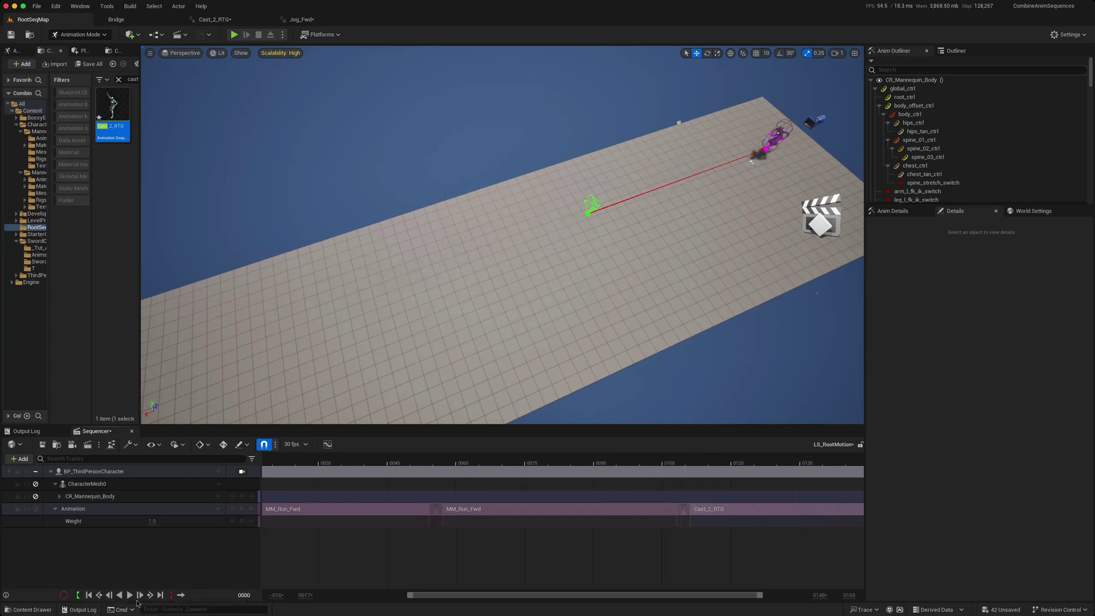
click(129, 594)
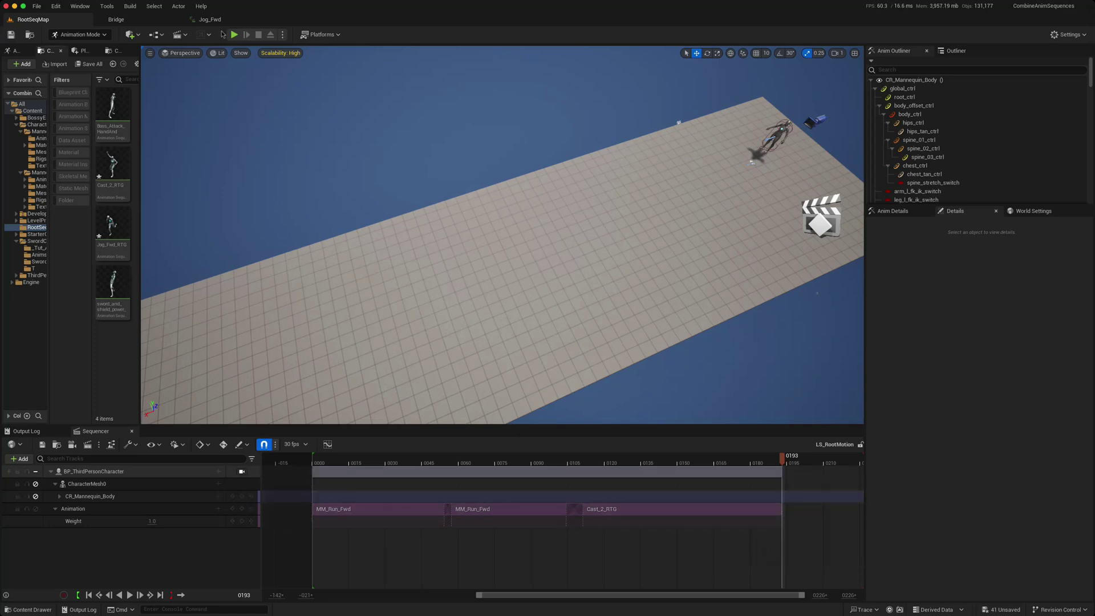
Step: View the Jog_Fwd editor, open Jog_Fwd_RTG from the Content Browser, then return to RootSeqMap
click(211, 21)
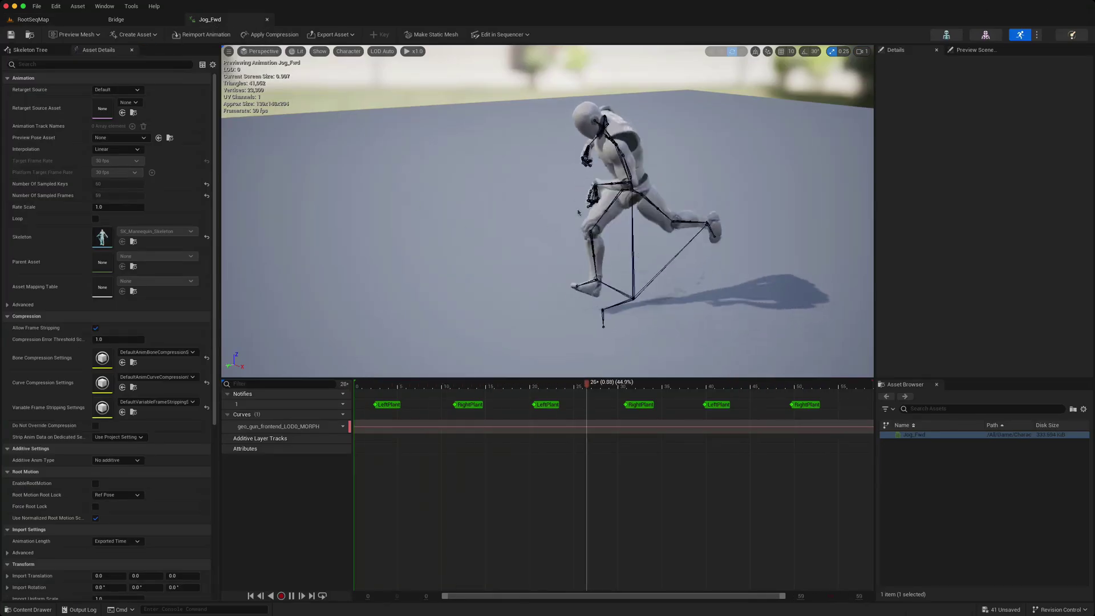
click(35, 20)
right_click(110, 223)
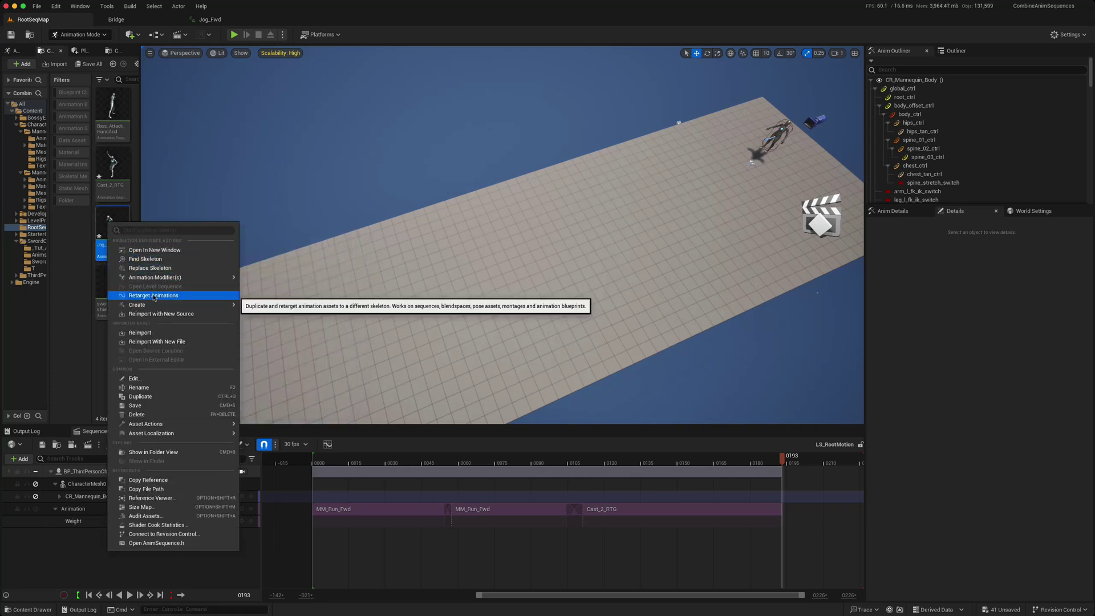
click(106, 218)
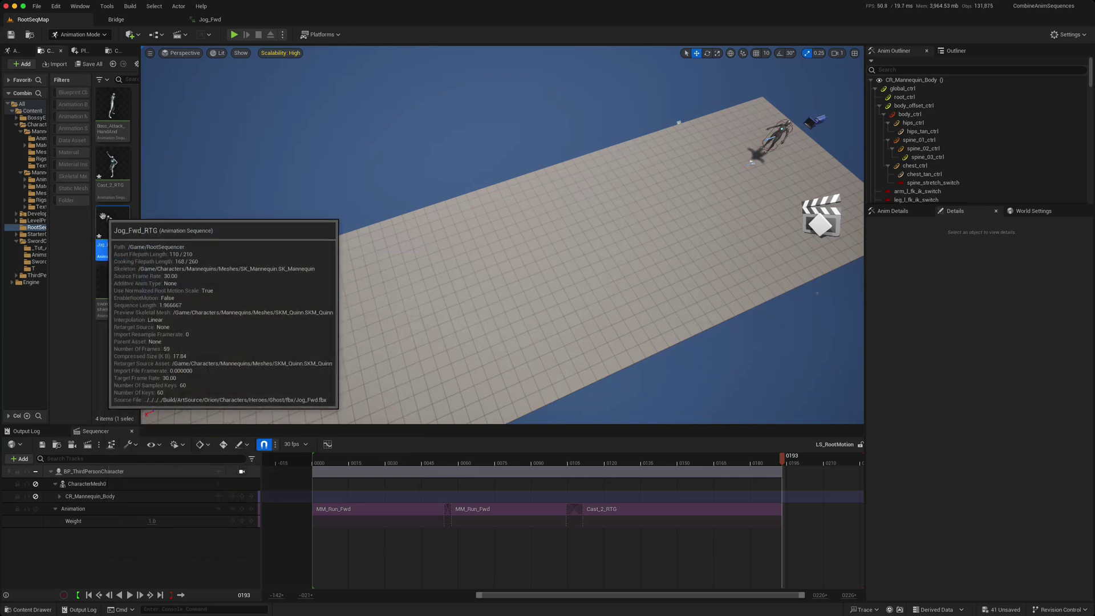
double_click(107, 218)
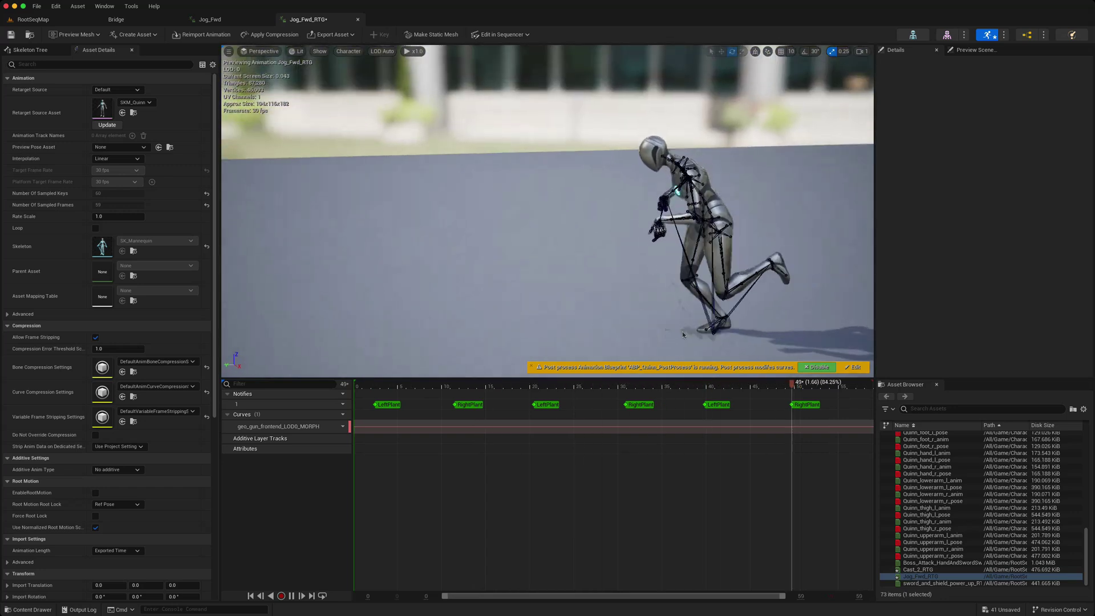
click(31, 20)
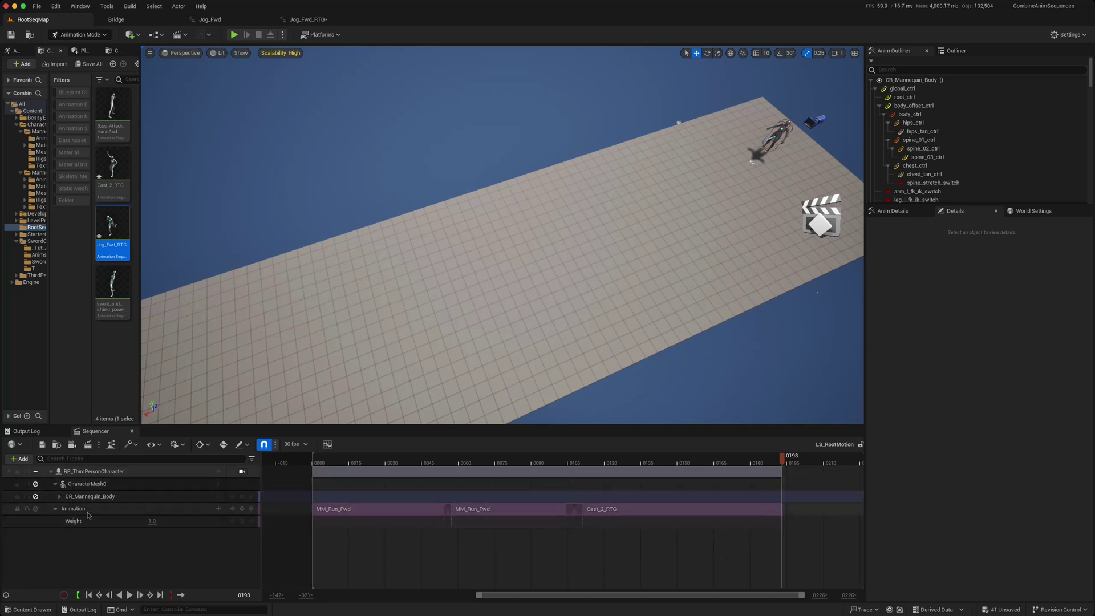
Step: Add Jog_Fwd_RTG as a new animation section and preview its start around frame 193
click(218, 509)
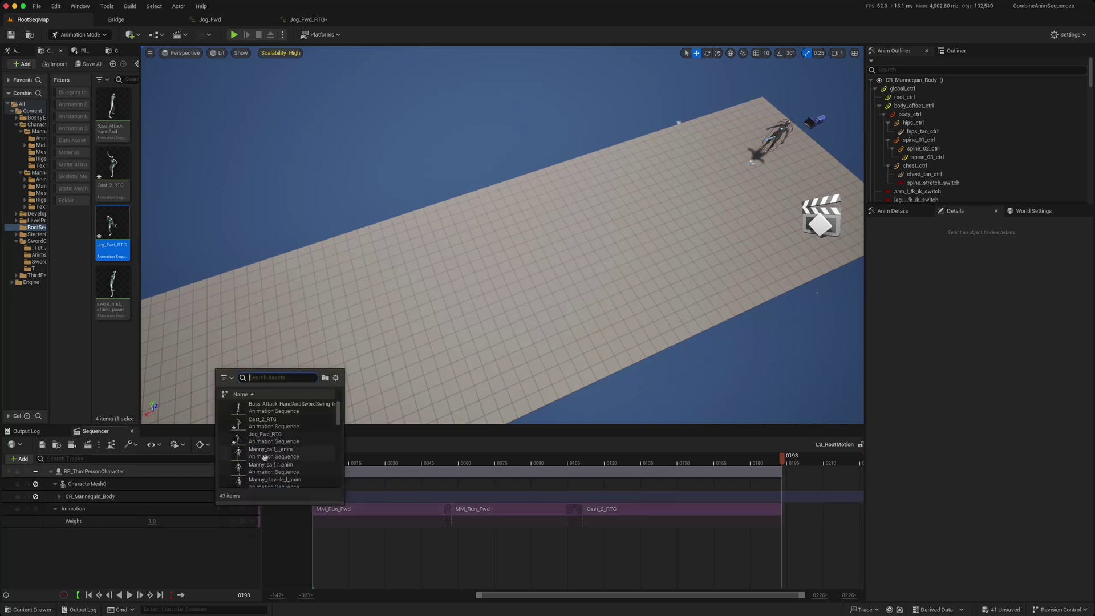
click(264, 436)
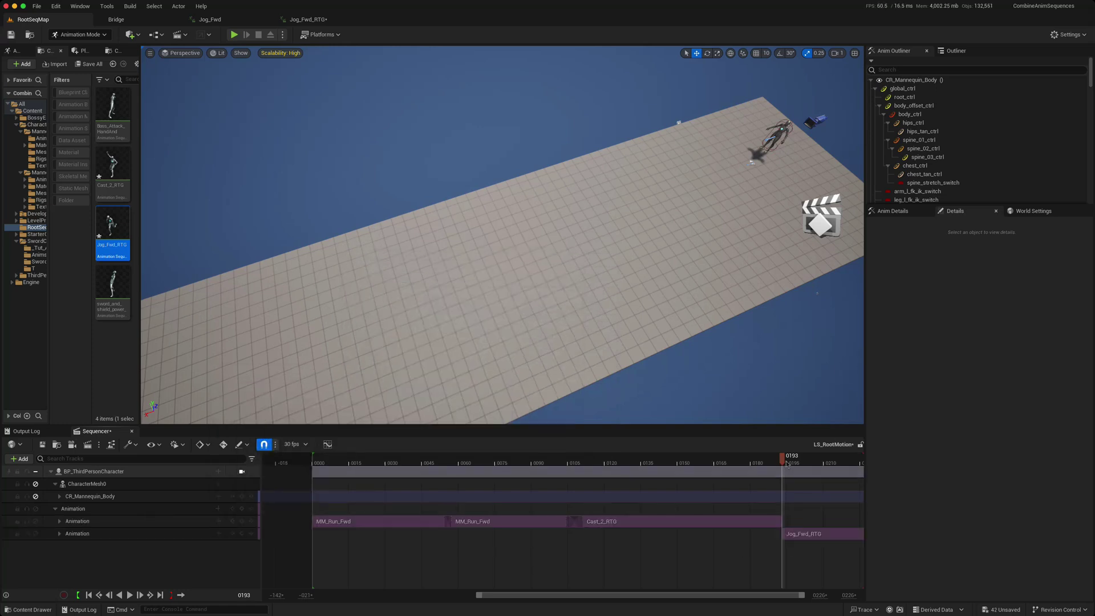
drag(784, 462, 813, 468)
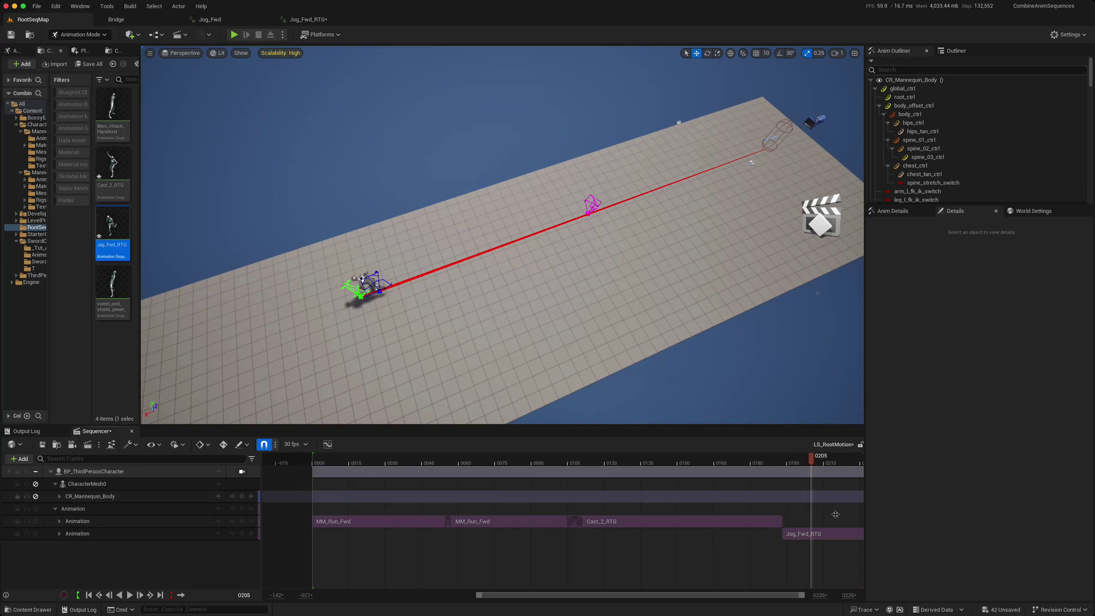
Step: Turn on Show Skeleton for the Jog_Fwd_RTG section and scrub frames 178–188
right_click(825, 533)
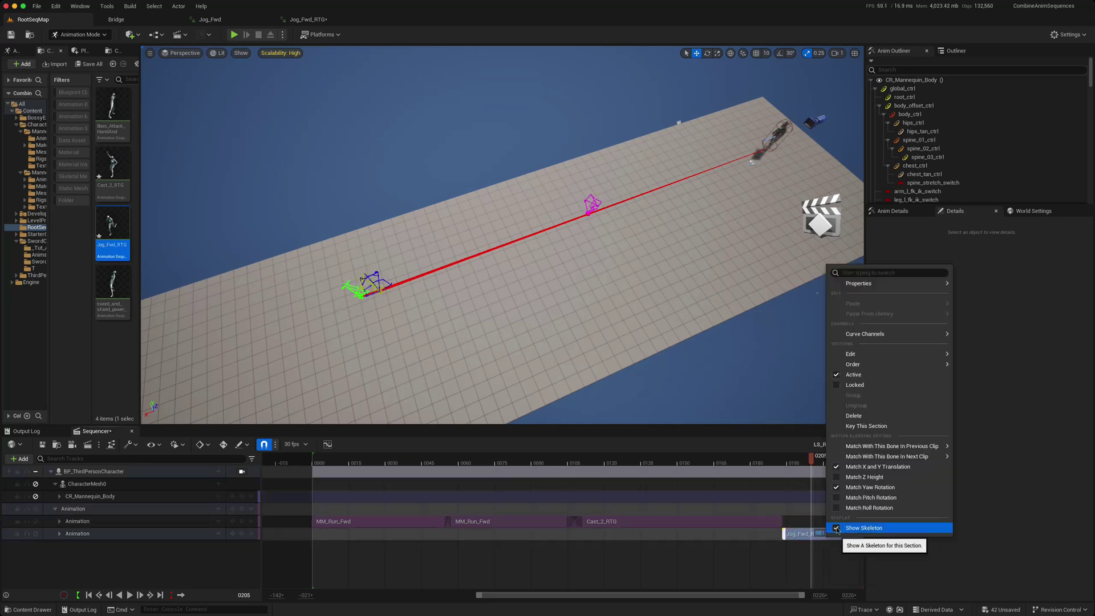
click(811, 464)
mouse_move(811, 464)
mouse_down()
mouse_move(728, 466)
mouse_move(801, 466)
mouse_up()
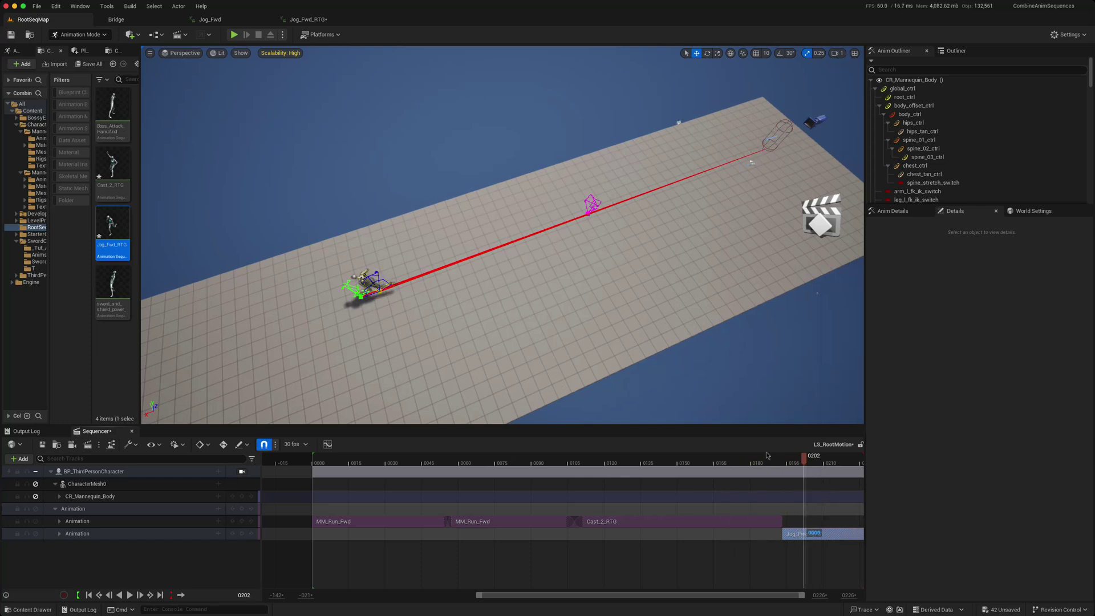
right_drag(430, 379, 430, 419)
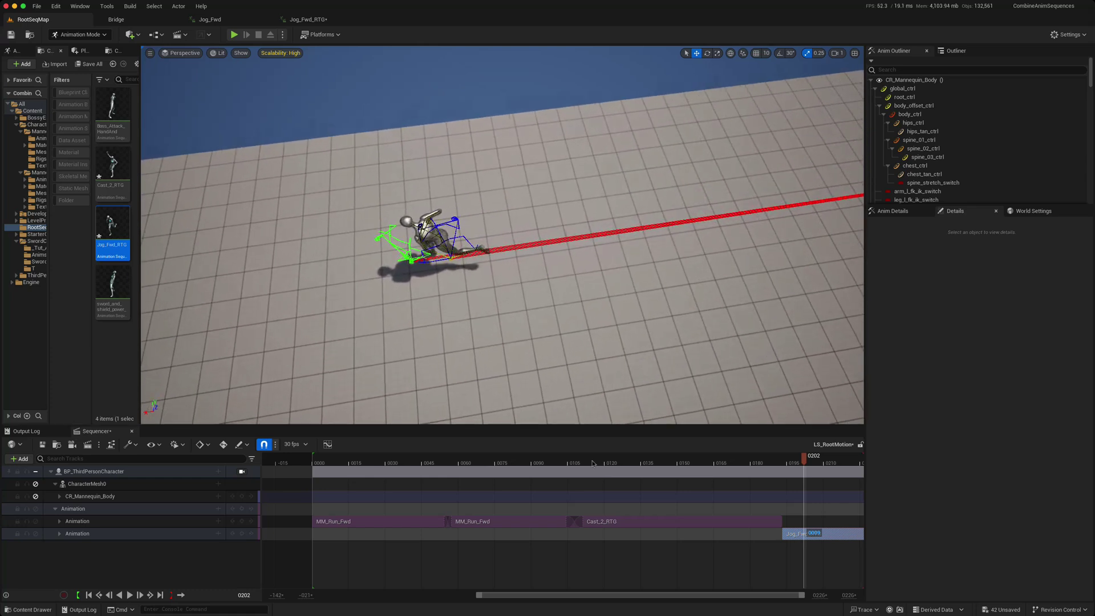
drag(780, 459, 771, 461)
Step: Inspect the Jog_Fwd_RTG section's bone matching options and scrub back to the start
right_click(809, 533)
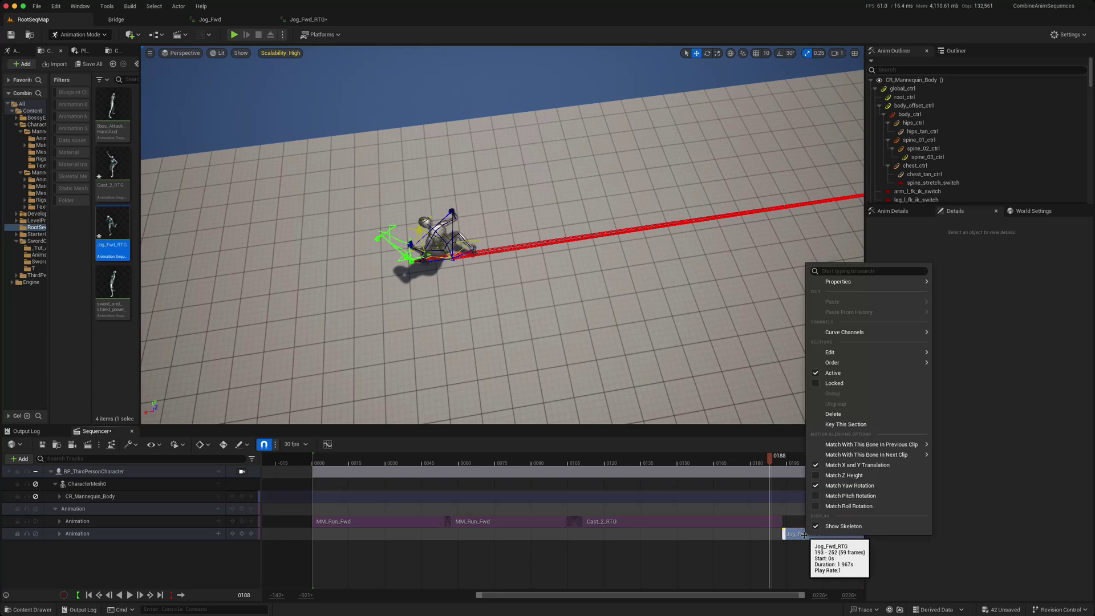
mouse_move(837, 444)
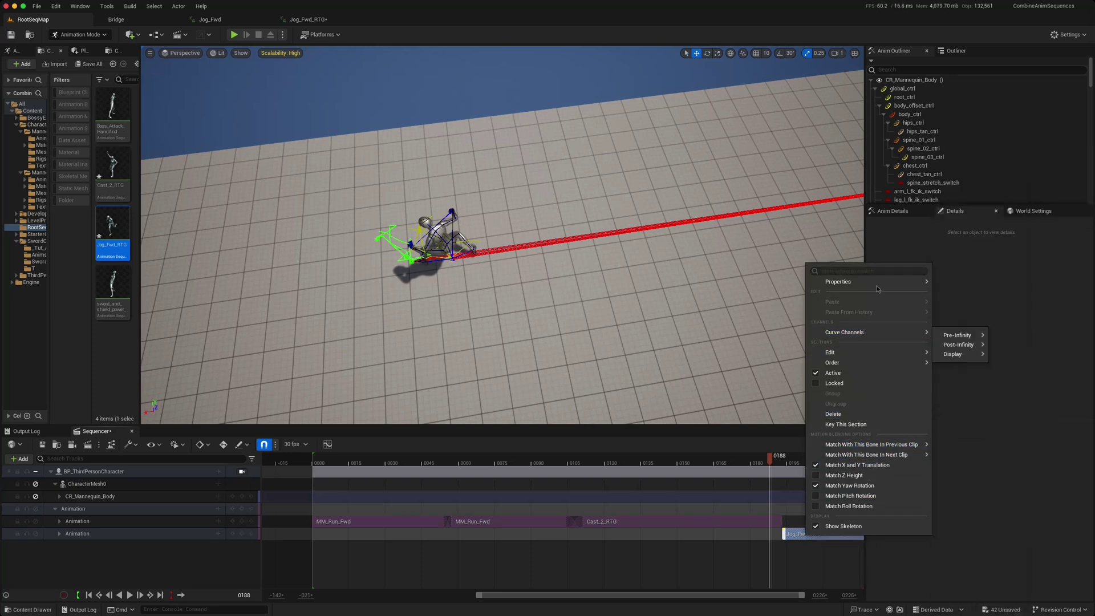
mouse_move(918, 282)
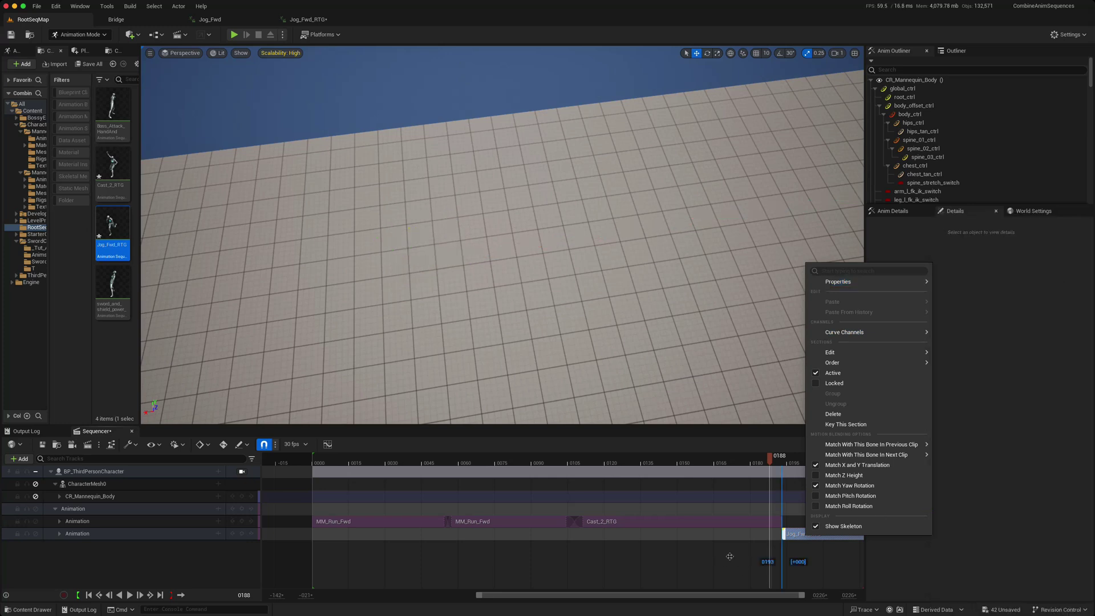
drag(769, 459, 327, 458)
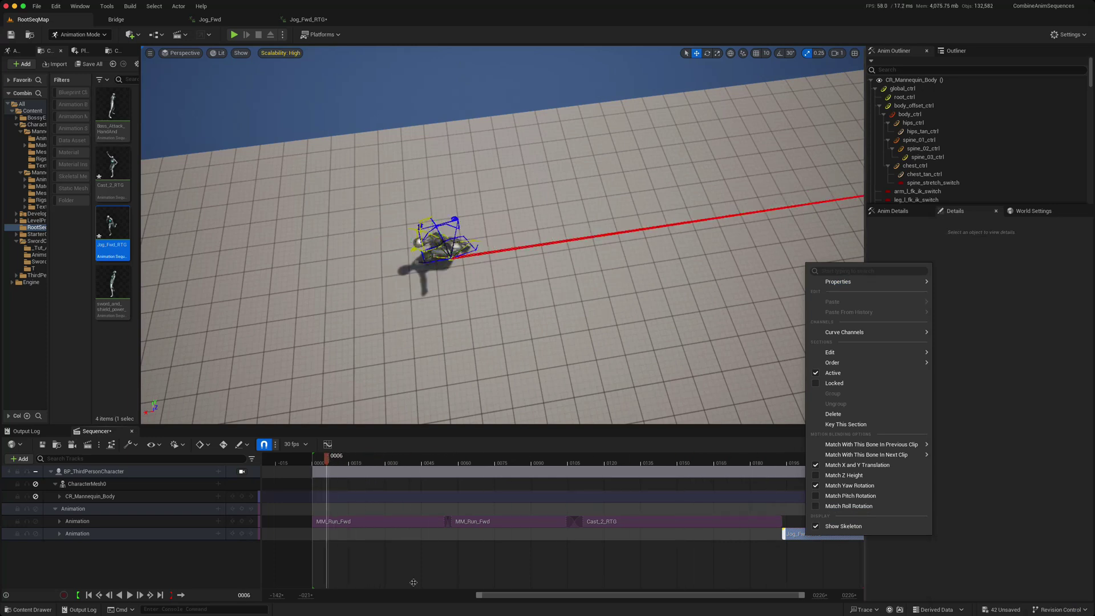
Step: Play LS_RootMotion from the first frame repeatedly, turning the view to follow the run, cast and jog
click(97, 595)
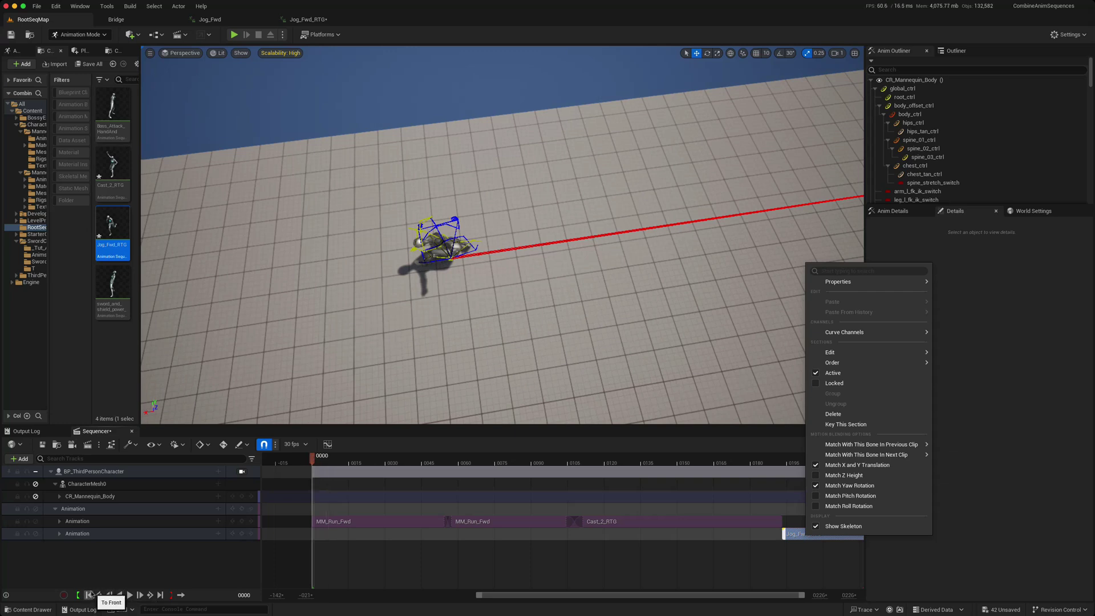
click(130, 594)
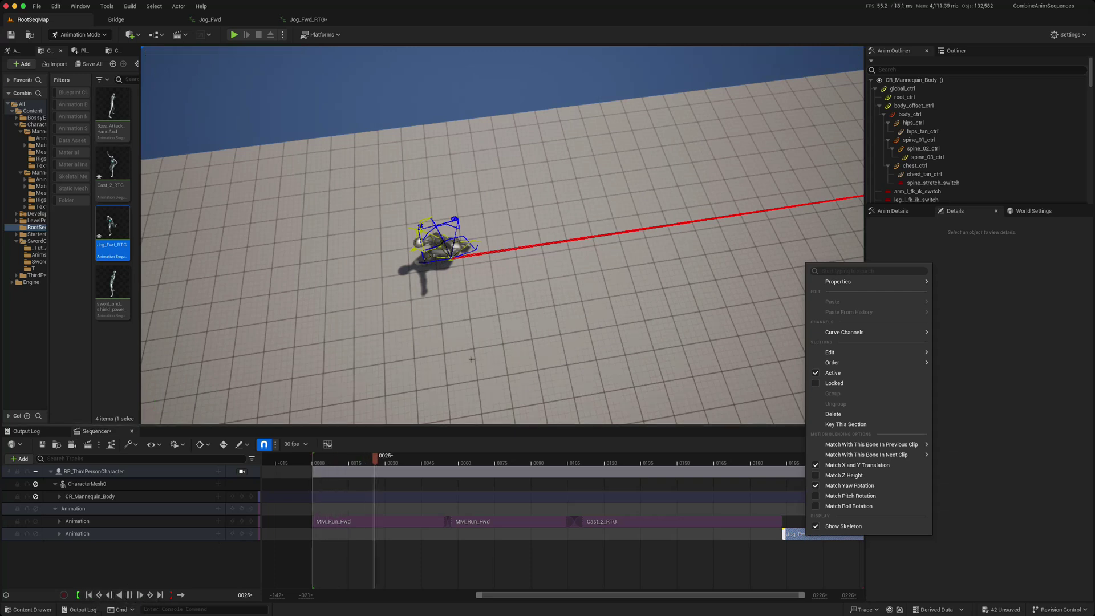
mouse_move(471, 359)
right_down()
mouse_move(502, 331)
mouse_move(466, 359)
right_up()
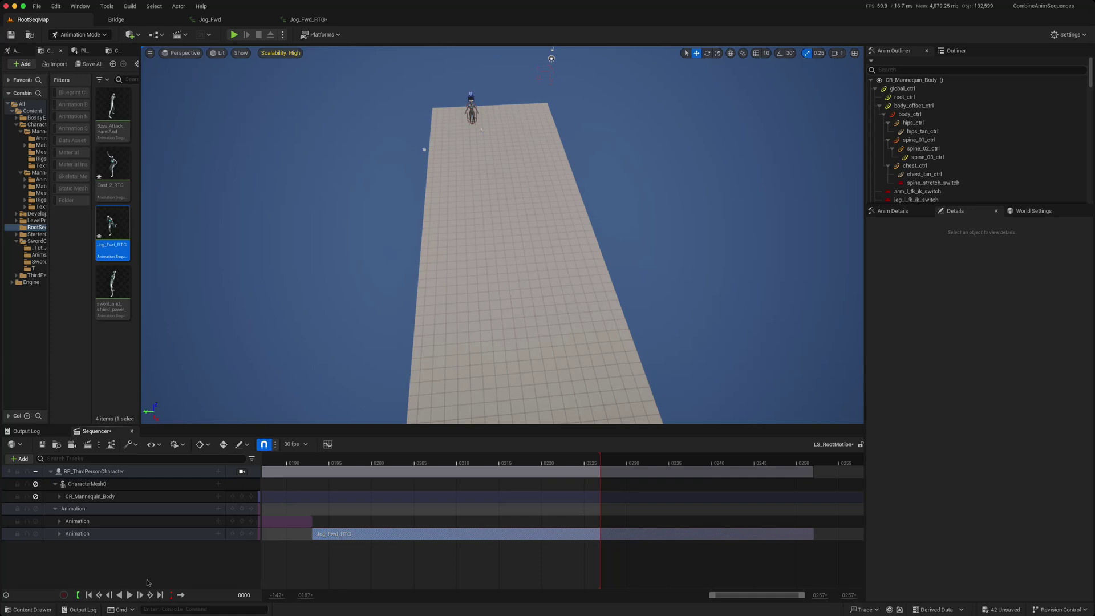
click(130, 594)
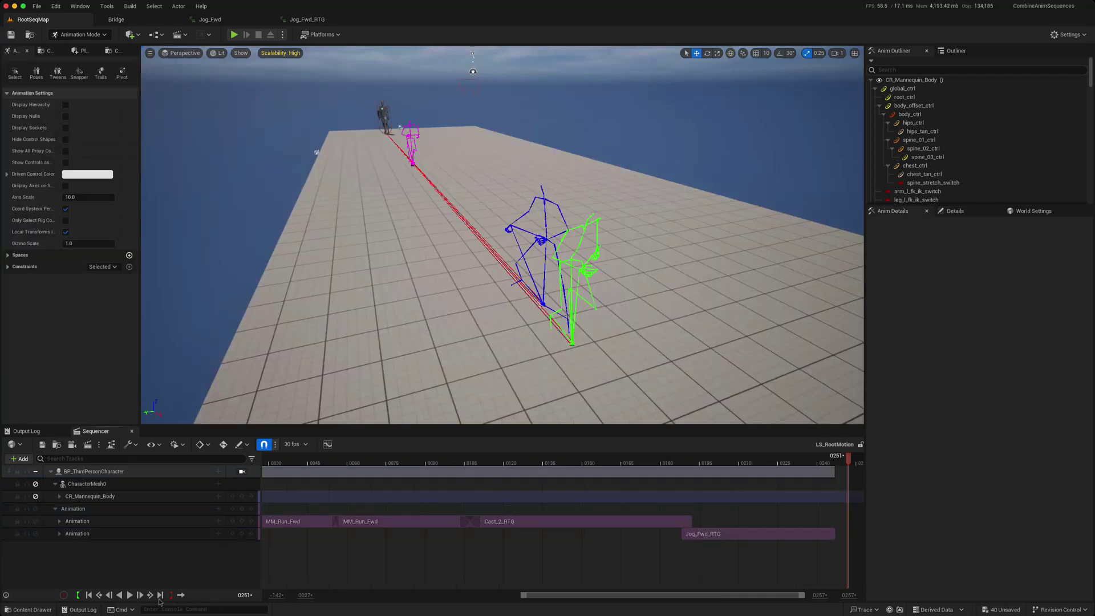
click(129, 594)
Step: Show the MM_Run_Fwd section's Match With This Bone In Next Clip bone list
right_click(376, 522)
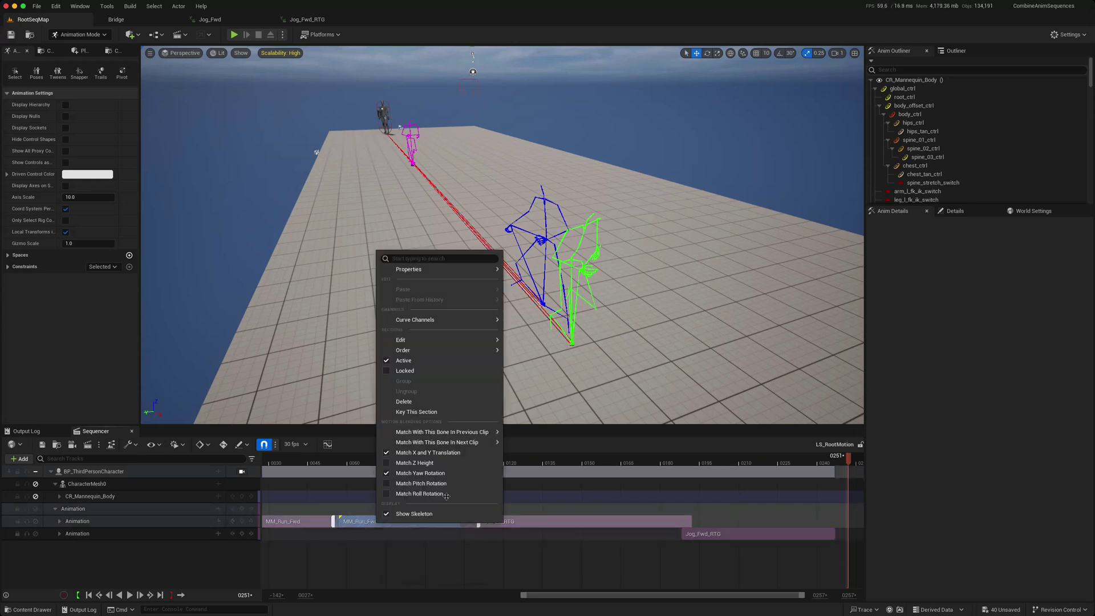
mouse_move(463, 433)
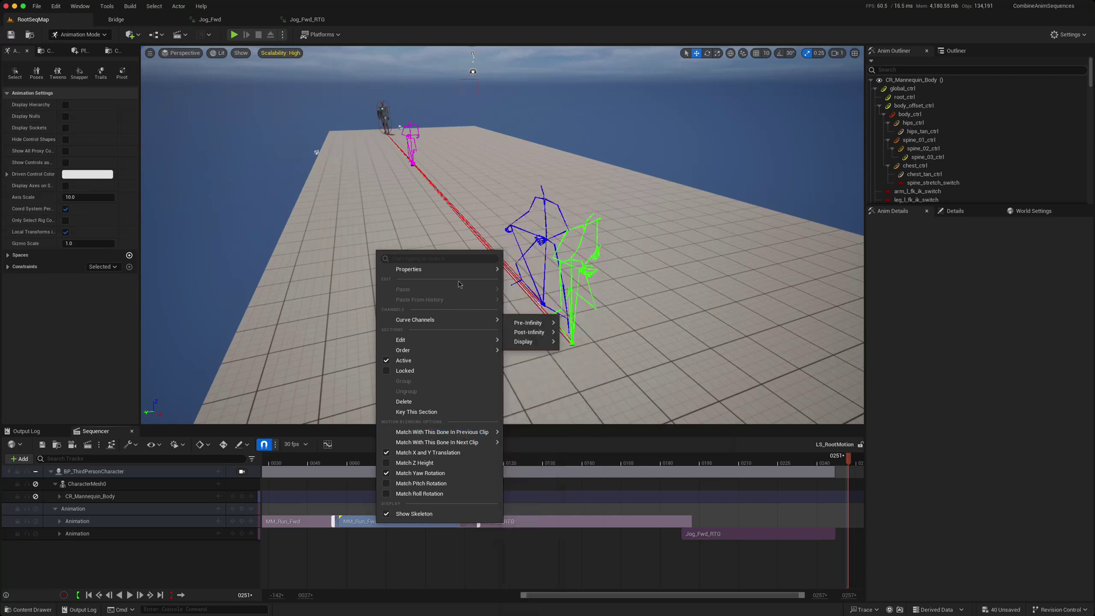
mouse_move(445, 269)
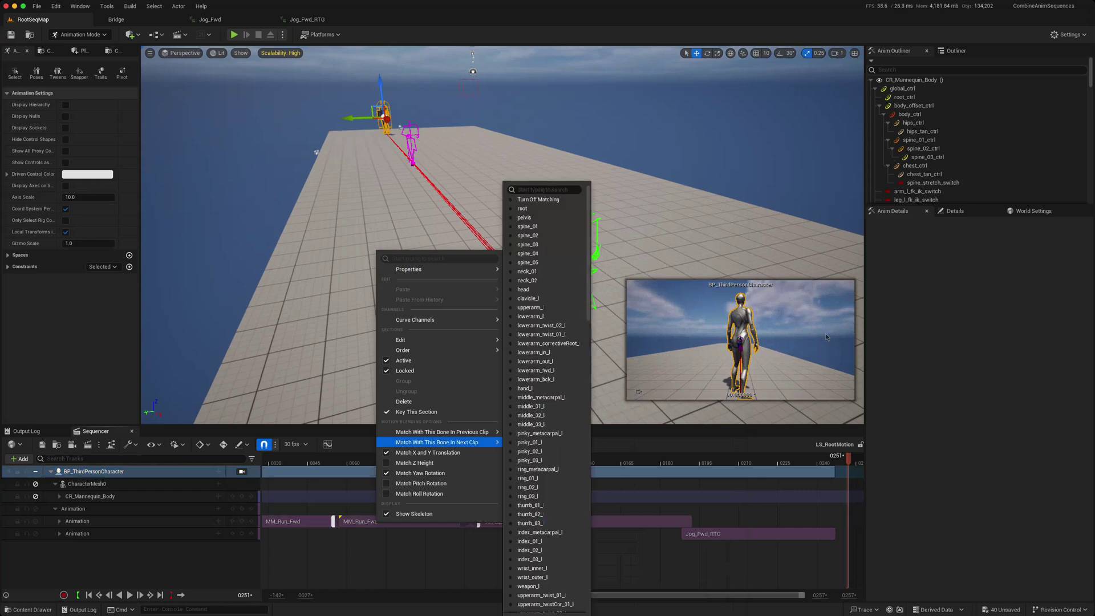
Step: Set BP_ThirdPersonCharacter's Animation Mode to Use Custom Mode and replay LS_RootMotion from the start
click(953, 211)
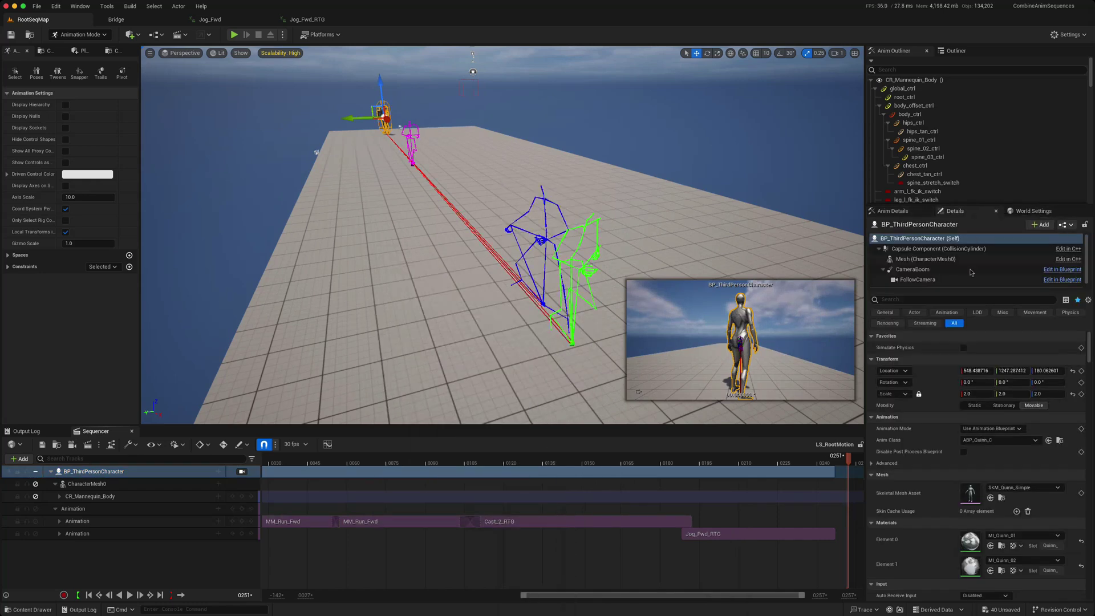
click(987, 428)
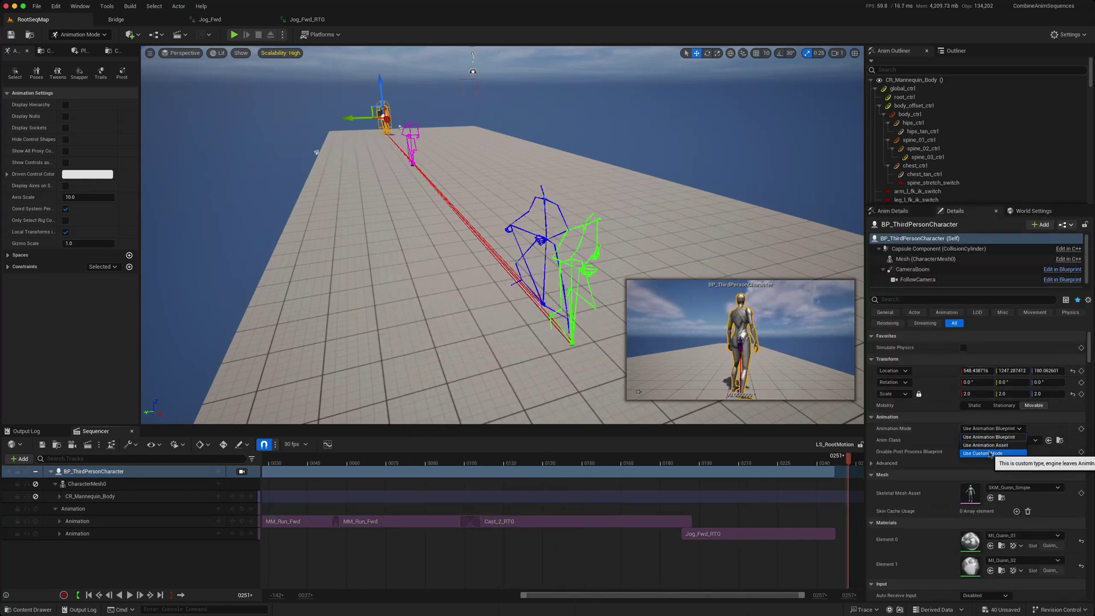
click(991, 453)
click(1038, 419)
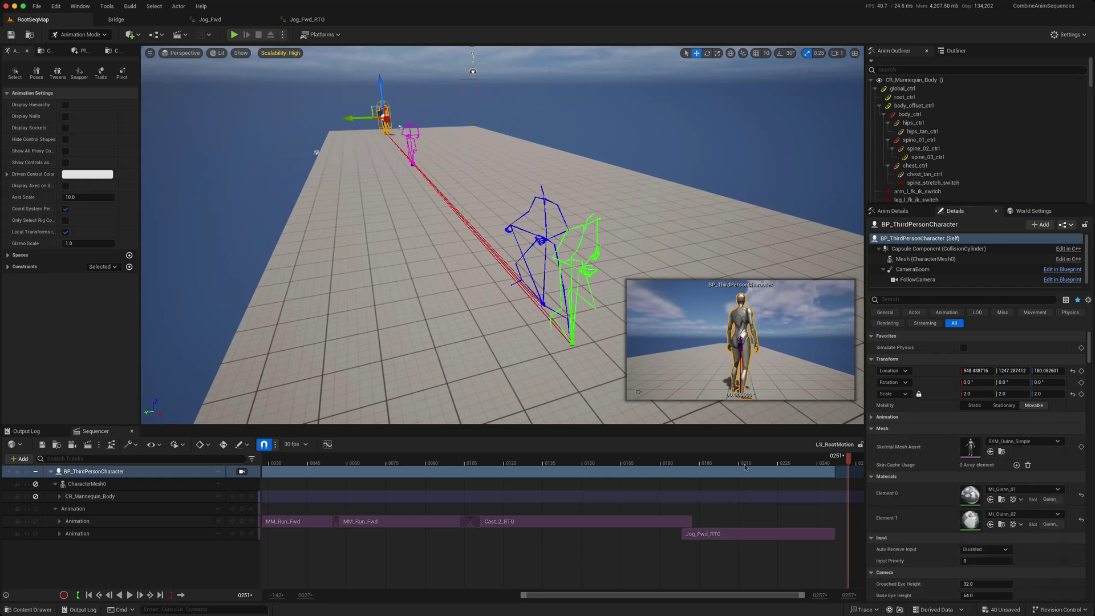
click(439, 564)
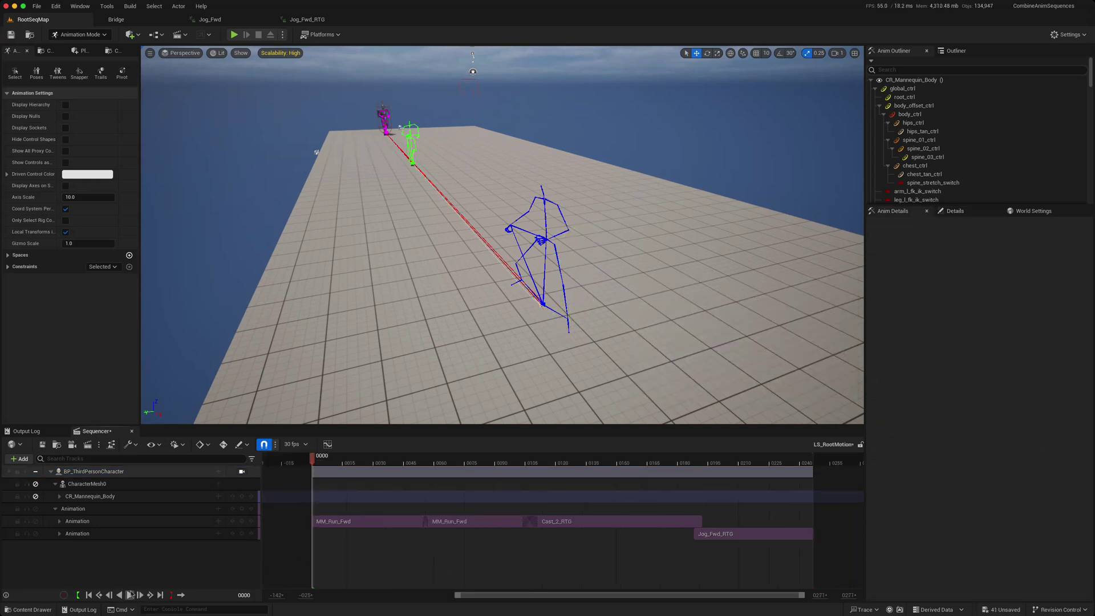
click(130, 595)
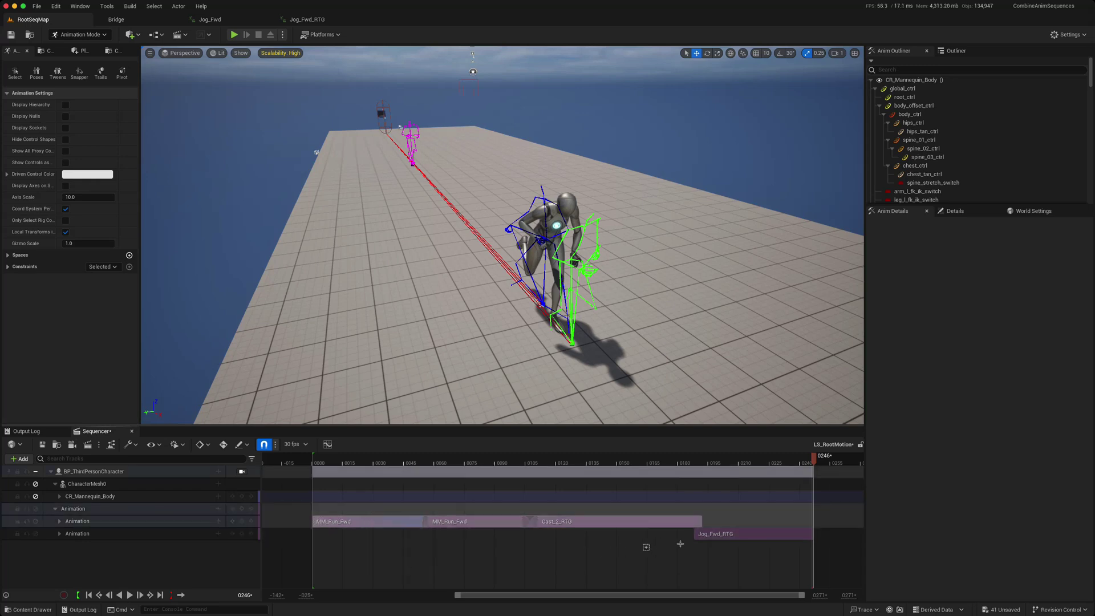
Step: Set the Cast_2_RTG clip's When Finished property to Keep State
click(701, 533)
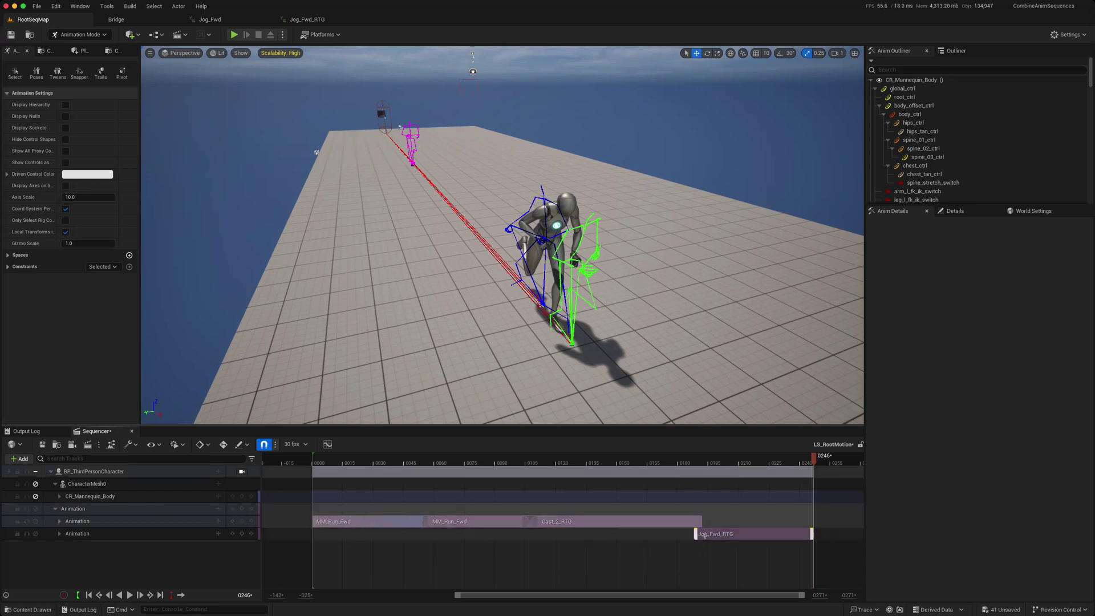
right_click(655, 523)
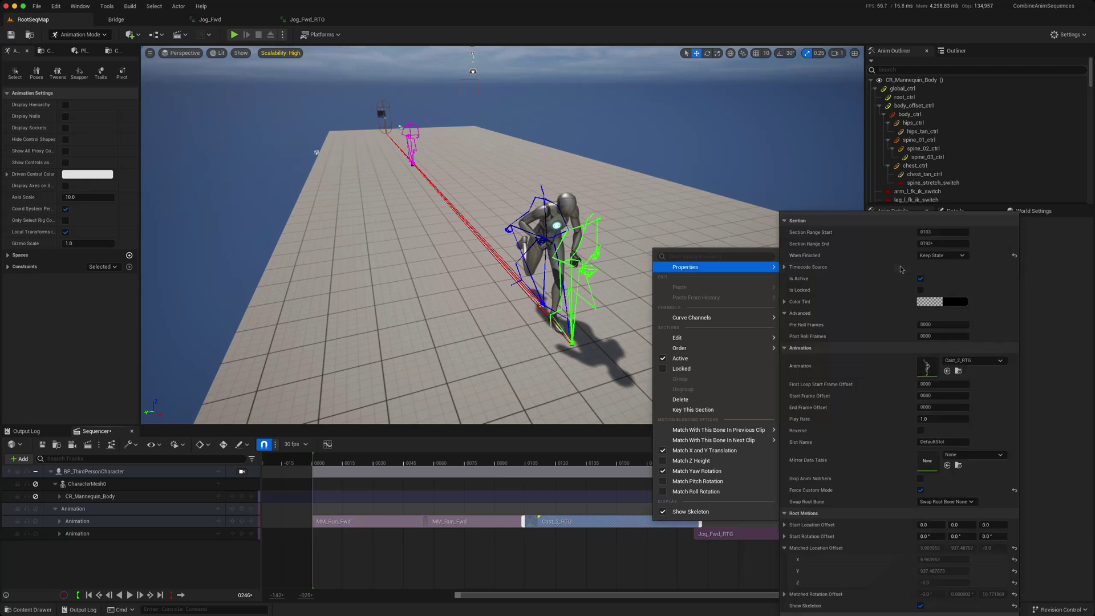
mouse_move(773, 267)
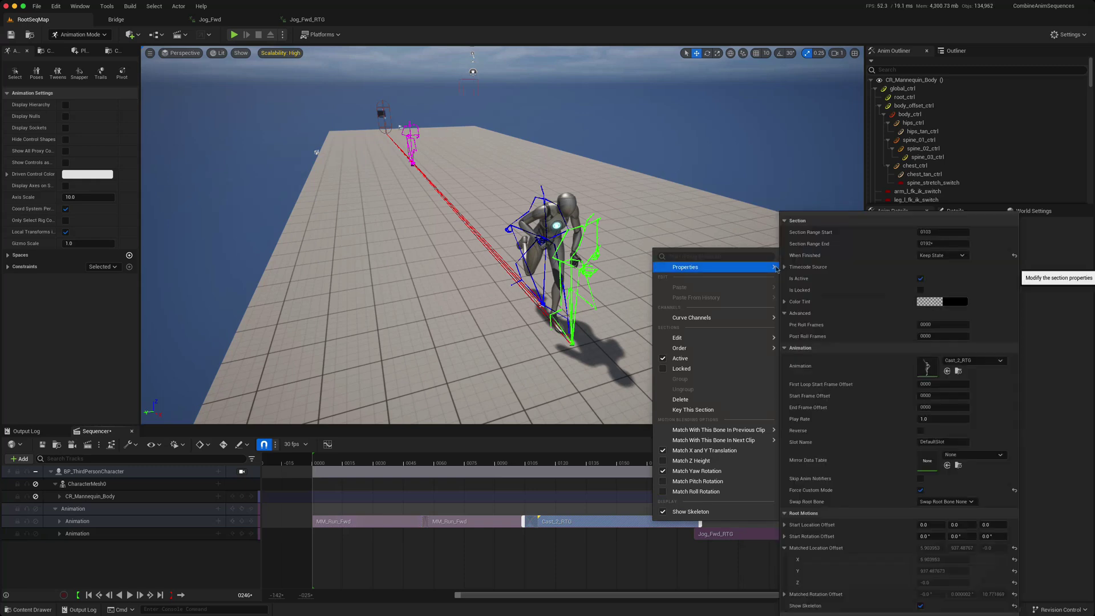
click(951, 257)
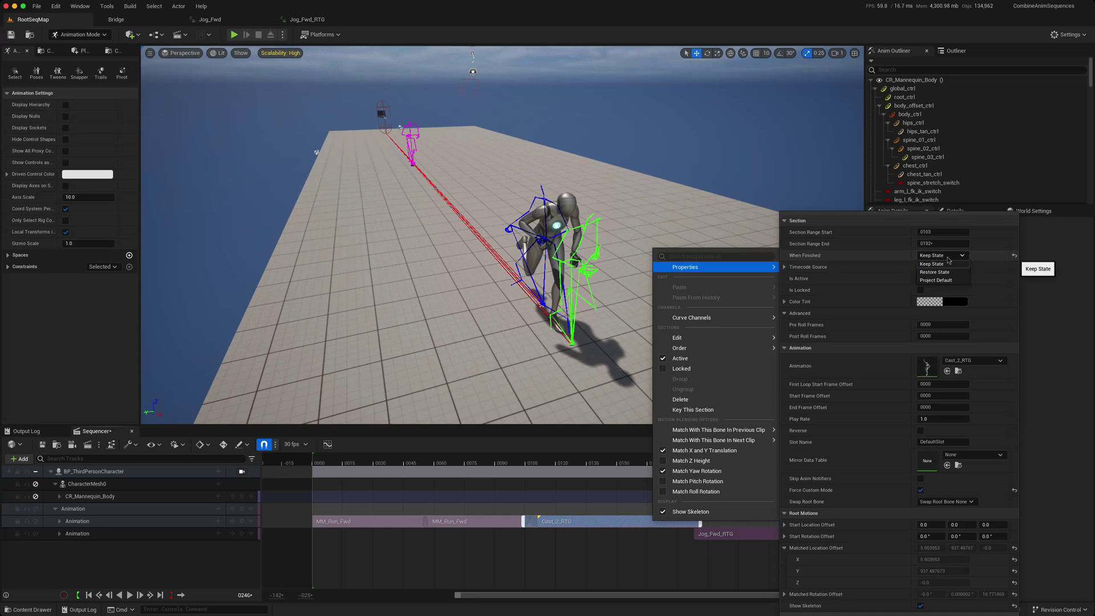
click(946, 264)
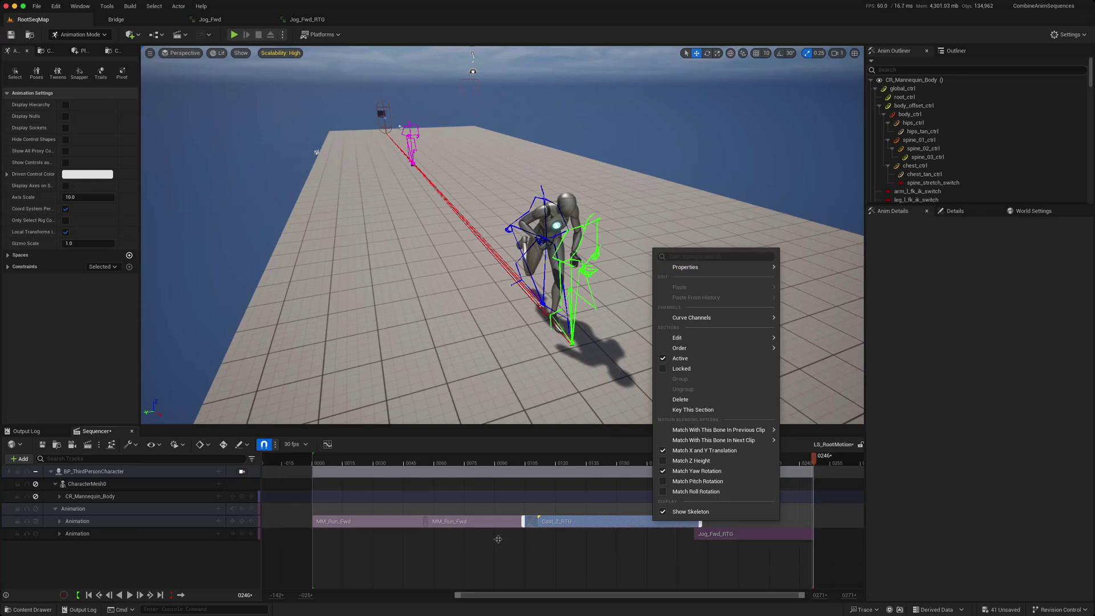
Step: Review the MM_Run_Fwd clip's options, then bring up the BP_ThirdPersonCharacter track's options
right_click(437, 521)
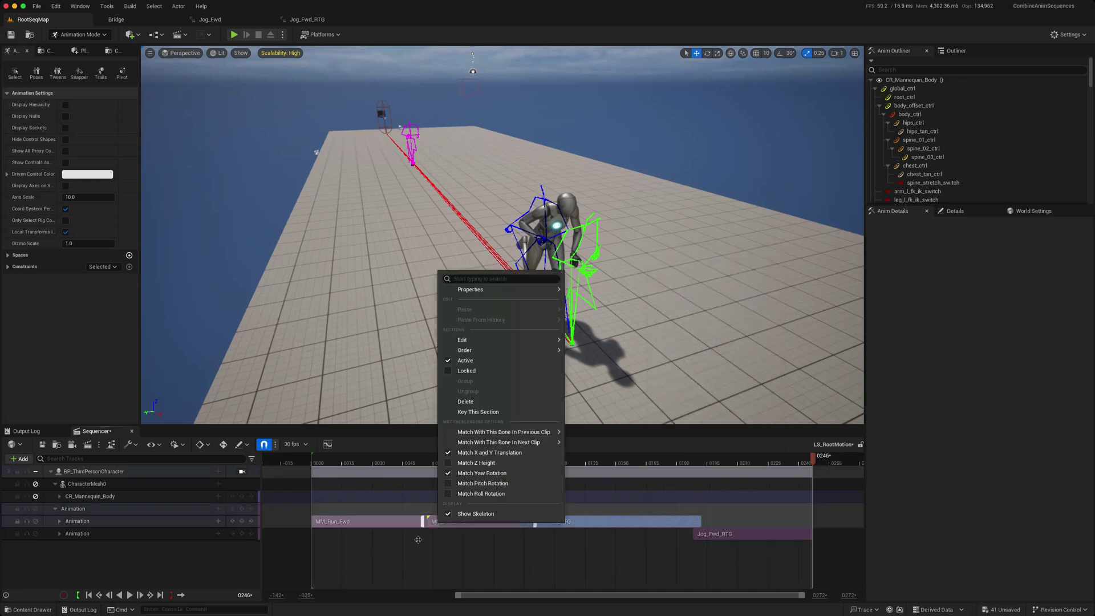
click(437, 522)
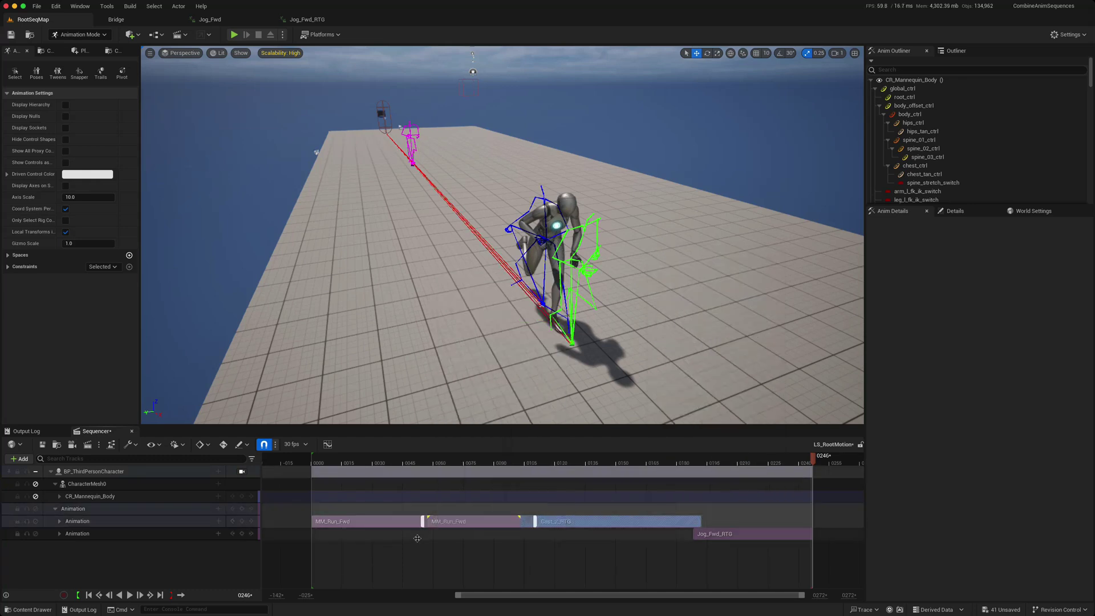
click(132, 472)
right_click(131, 472)
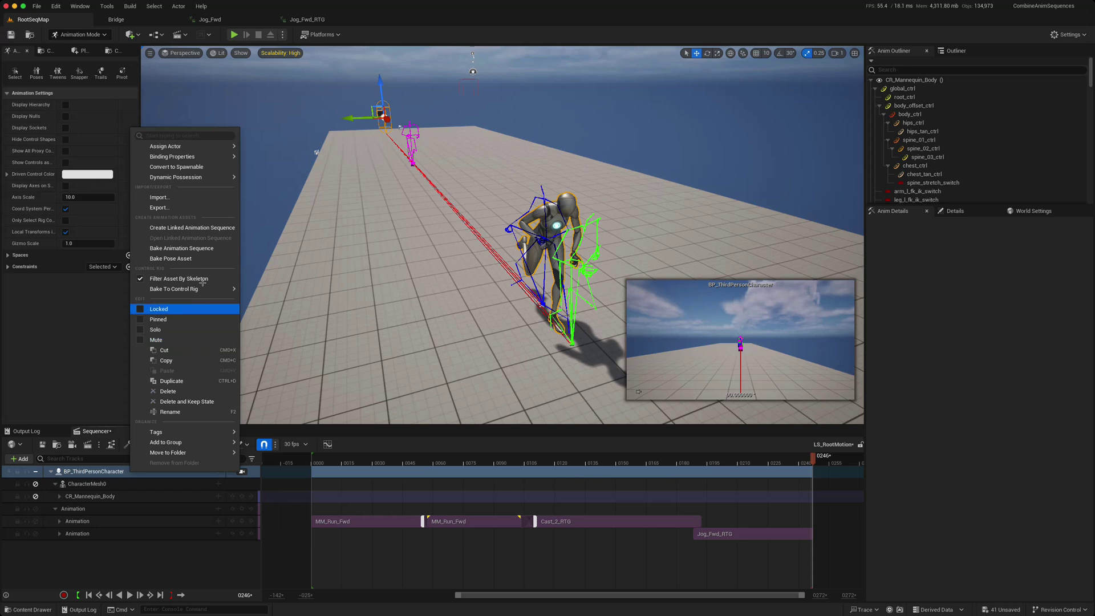
Step: Create a linked SK_Mannequin_Sequence animation in the RootSequencer folder and export the sequence into it
click(182, 227)
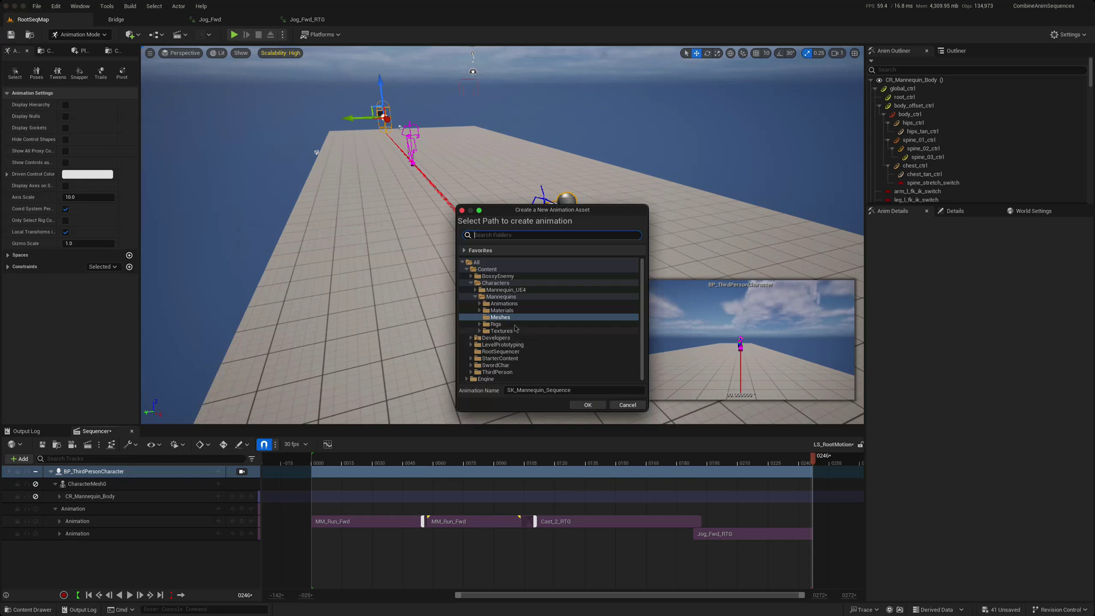
click(500, 351)
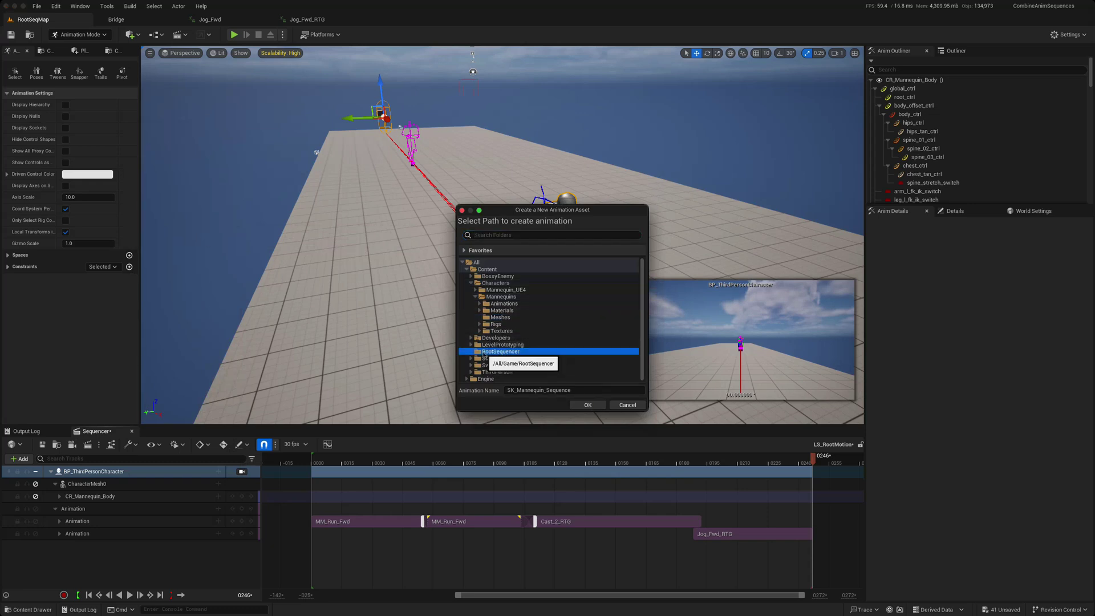
click(586, 405)
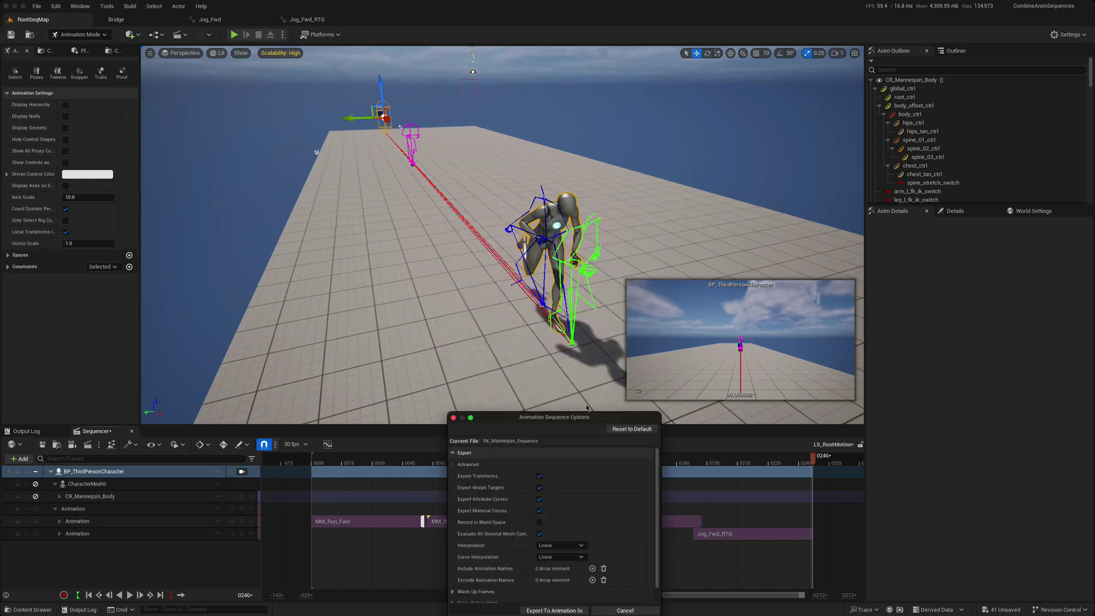
drag(554, 417, 541, 317)
click(543, 510)
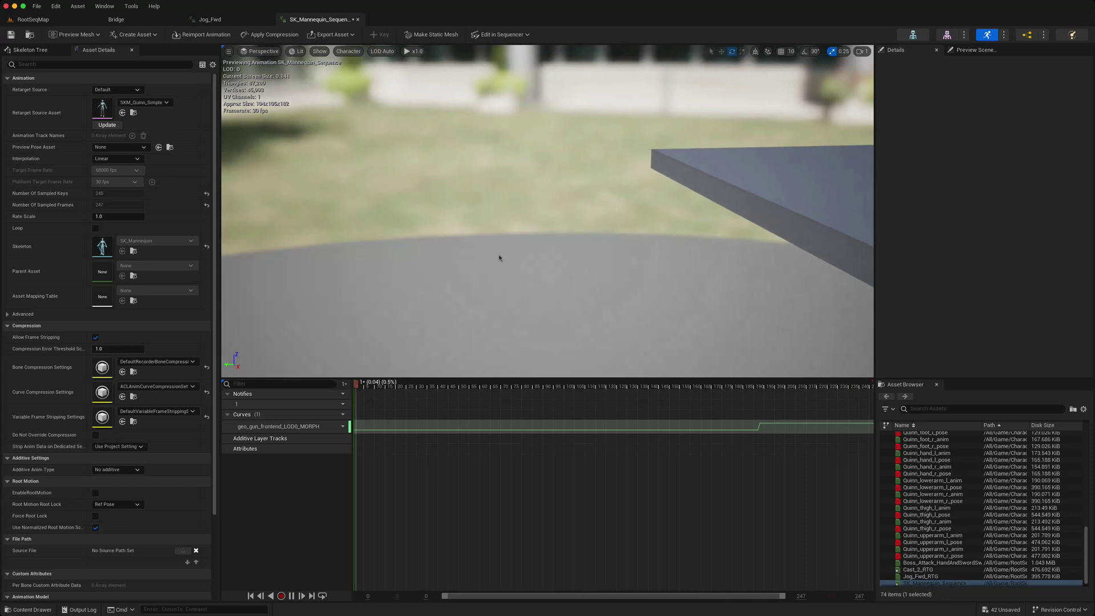
Step: Play the sequence in RootSeqMap and orbit in close to view the mannequin's crouched pose
key(f)
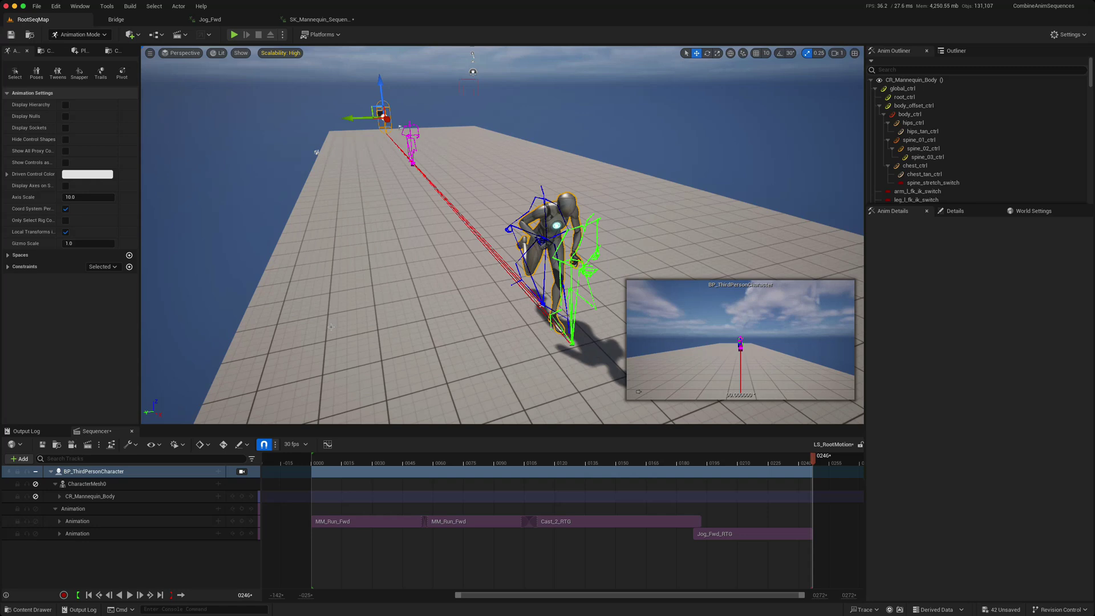
right_drag(369, 289, 428, 266)
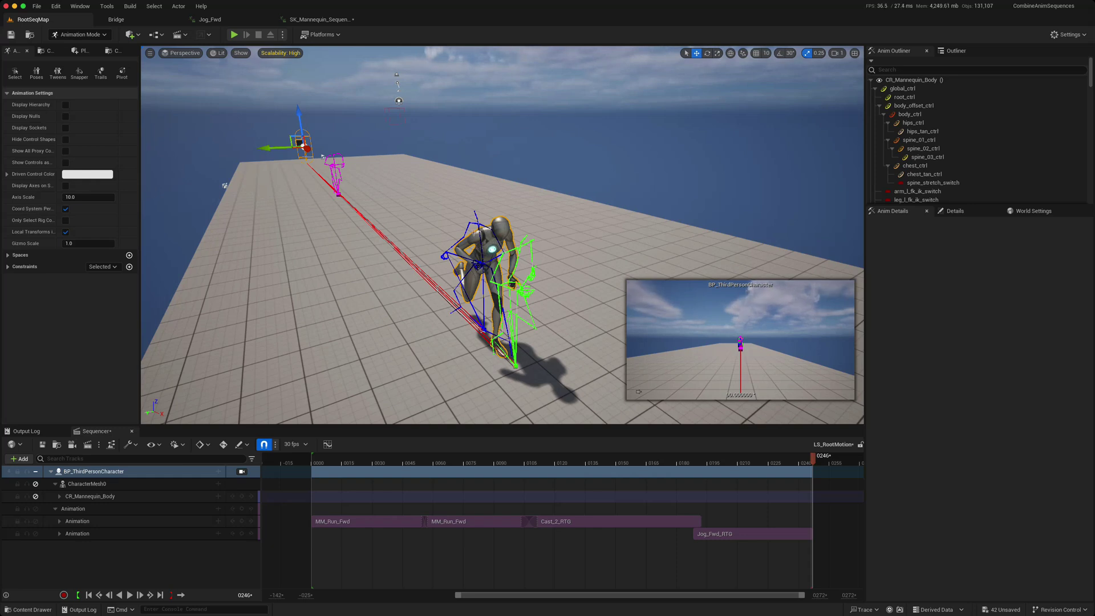
right_drag(455, 310, 540, 228)
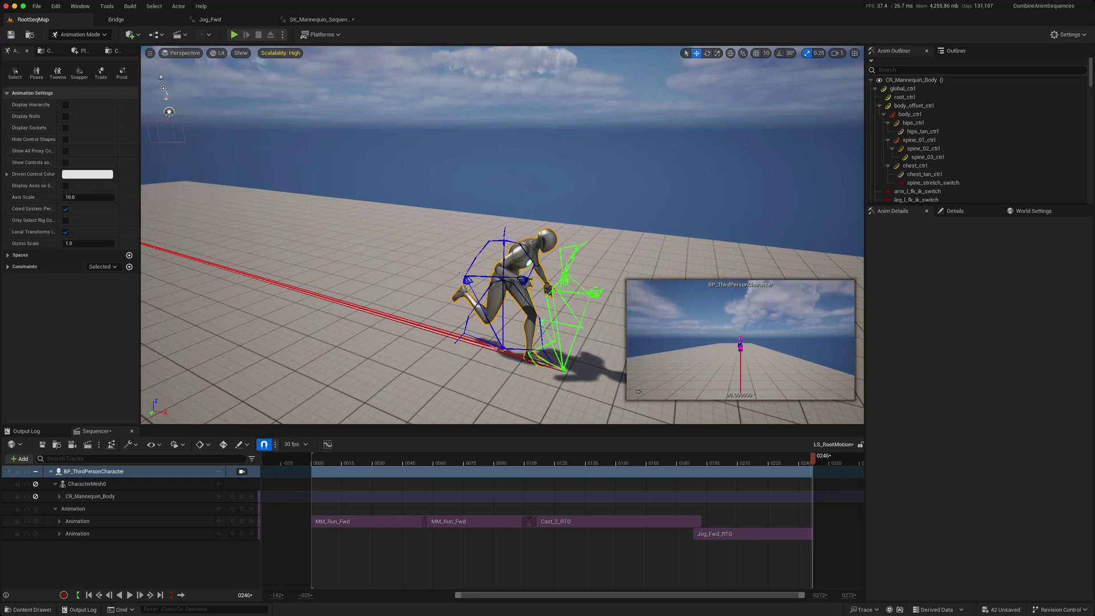
right_drag(381, 266, 496, 287)
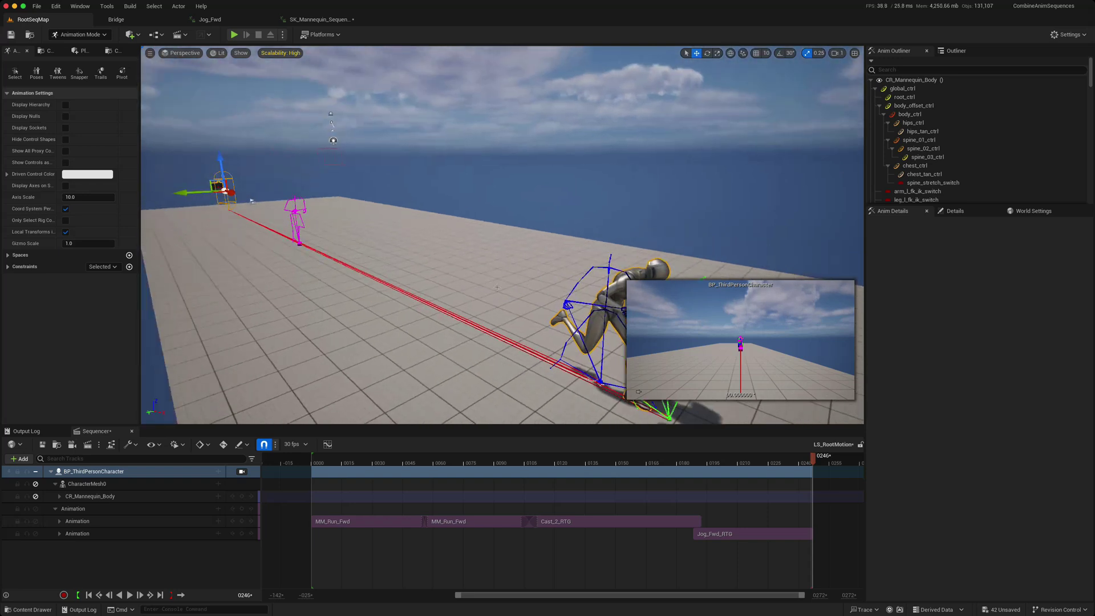